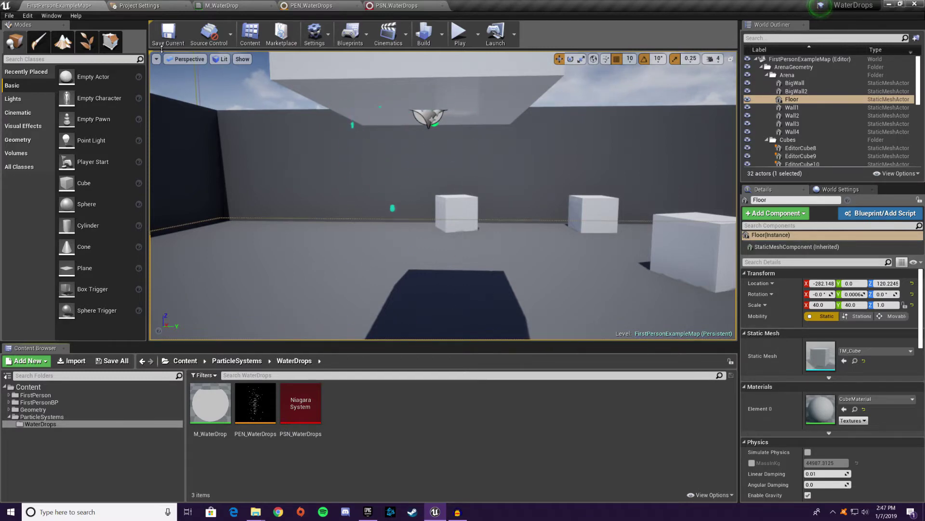
pyautogui.moveTo(203, 87)
pyautogui.mouseDown(button='right')
pyautogui.moveTo(203, 73)
pyautogui.moveTo(203, 82)
pyautogui.mouseUp(button='right')
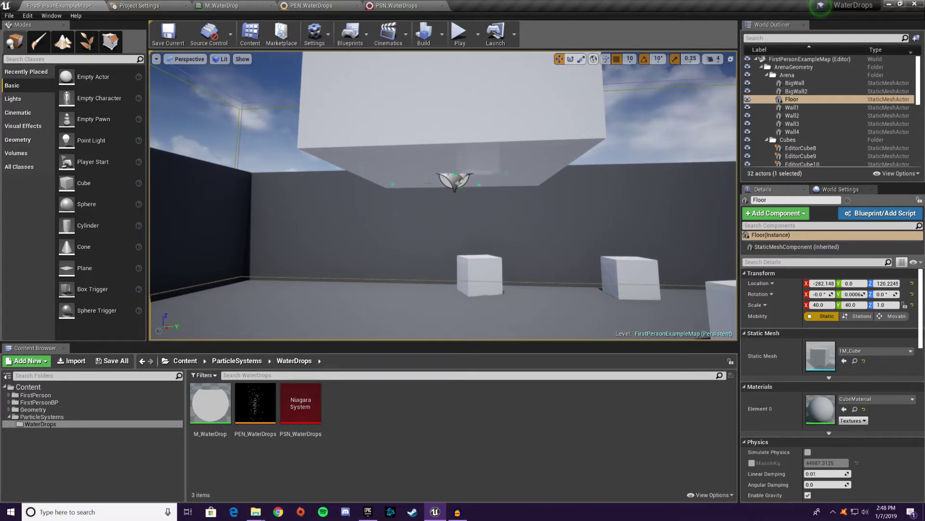
pyautogui.moveTo(430, 182); pyautogui.dragTo(454, 160, button='right')
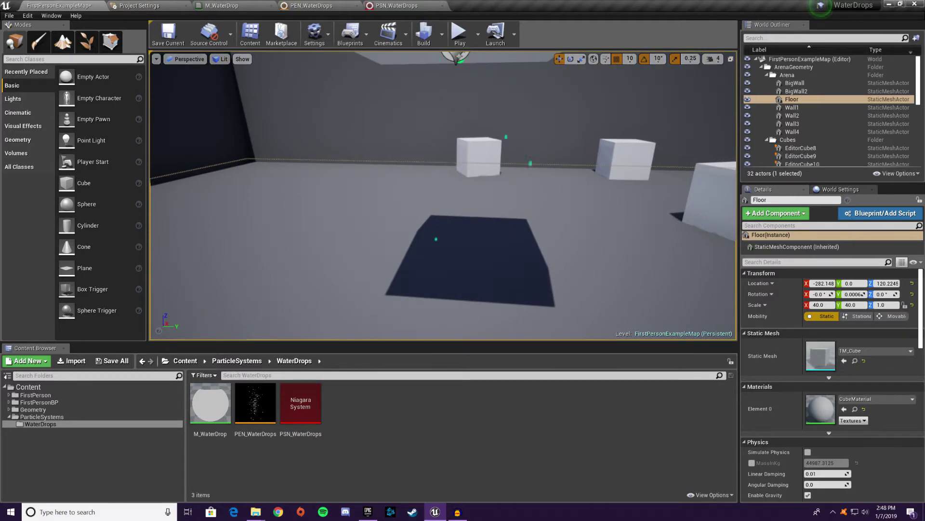
pyautogui.moveTo(485, 193); pyautogui.dragTo(484, 187, button='right')
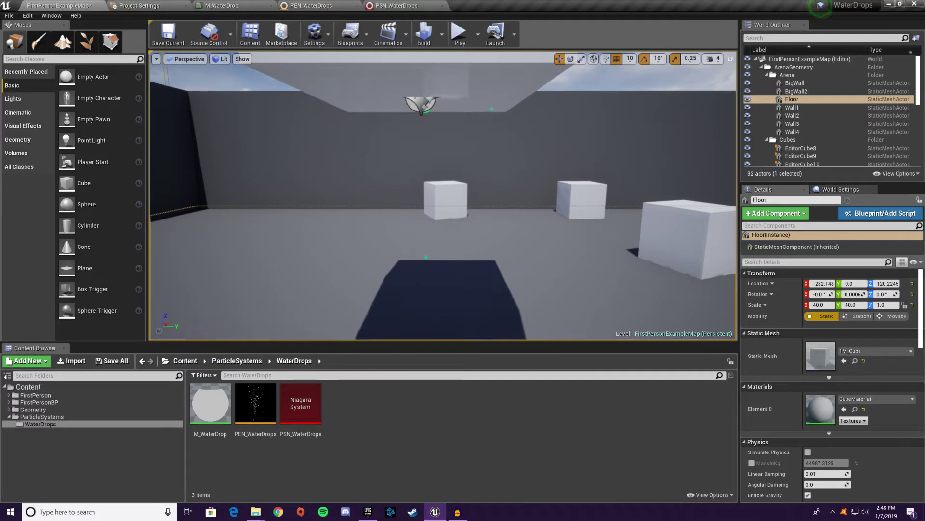
pyautogui.moveTo(444, 193)
pyautogui.mouseDown(button='right')
pyautogui.moveTo(444, 174)
pyautogui.moveTo(444, 193)
pyautogui.moveTo(434, 193)
pyautogui.mouseUp(button='right')
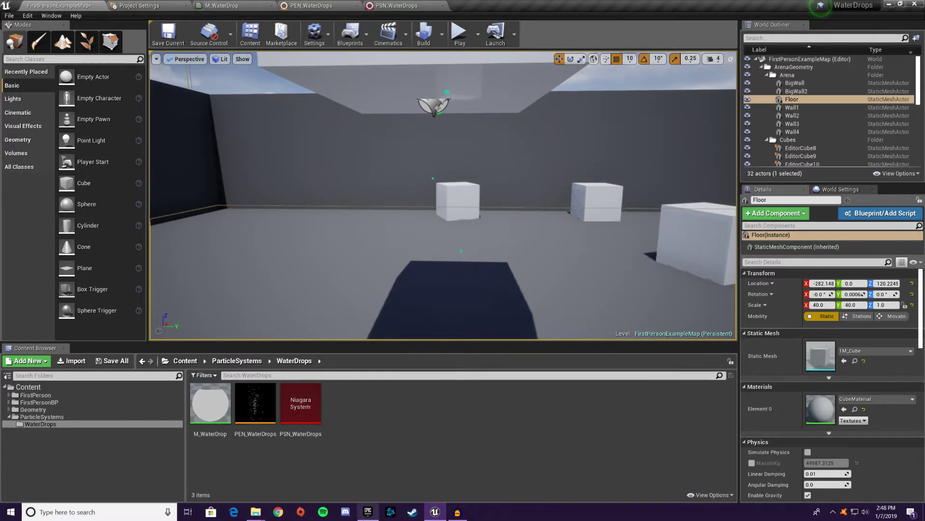
# Create a Niagara Emitter from the Fountain template in the WaterDrops folder and name it PEN_WaterSplash.
pyautogui.rightClick(355, 415)
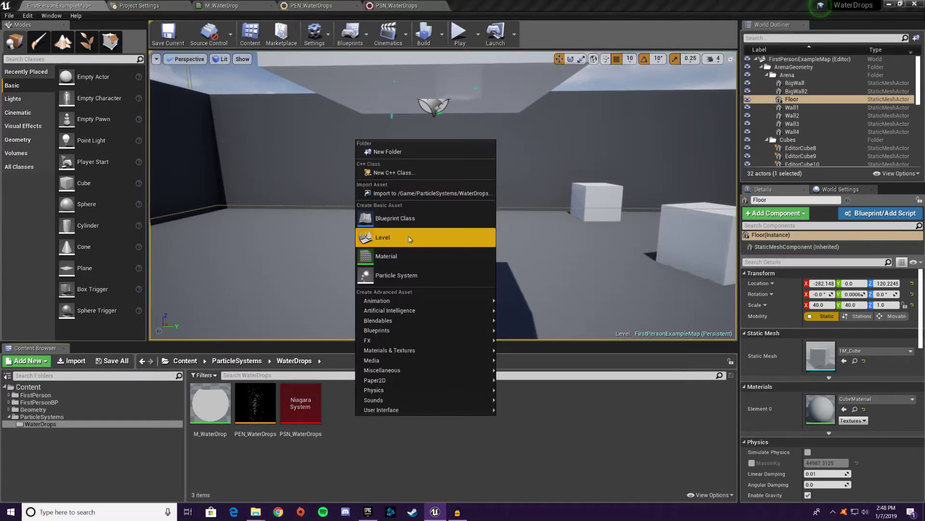
pyautogui.moveTo(414, 305)
pyautogui.moveTo(408, 340)
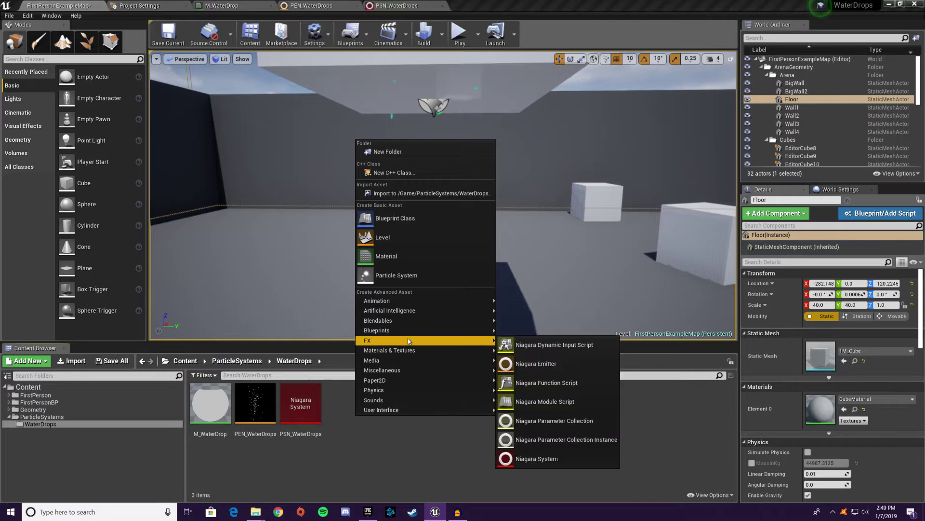
pyautogui.click(525, 364)
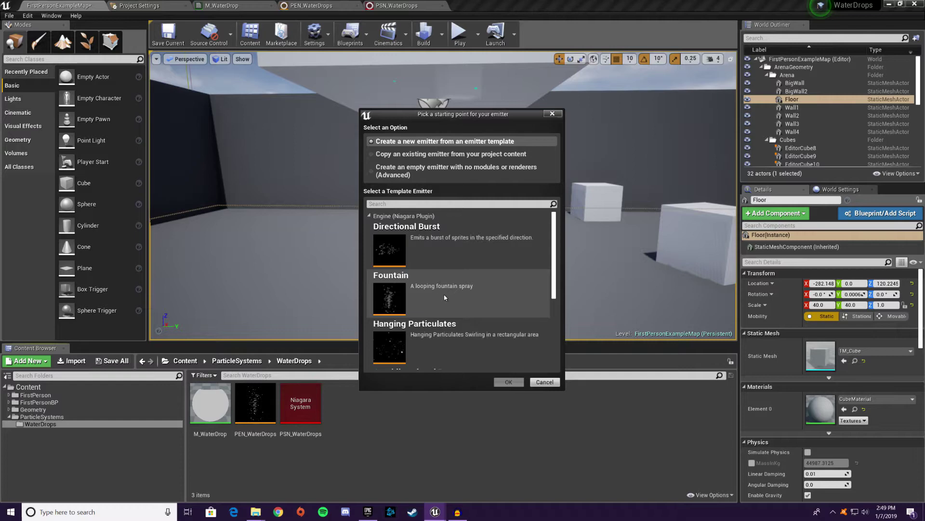
pyautogui.click(469, 298)
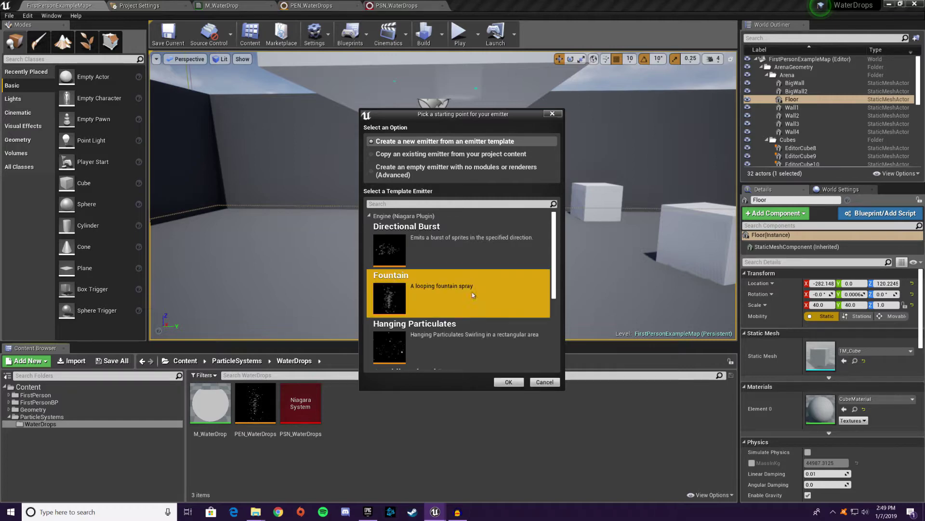
pyautogui.click(507, 384)
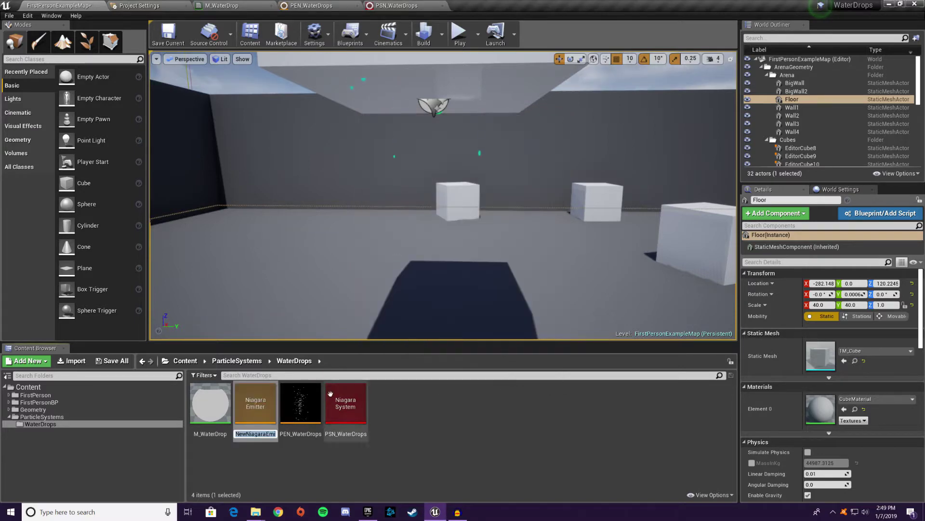
pyautogui.write('PEN_')
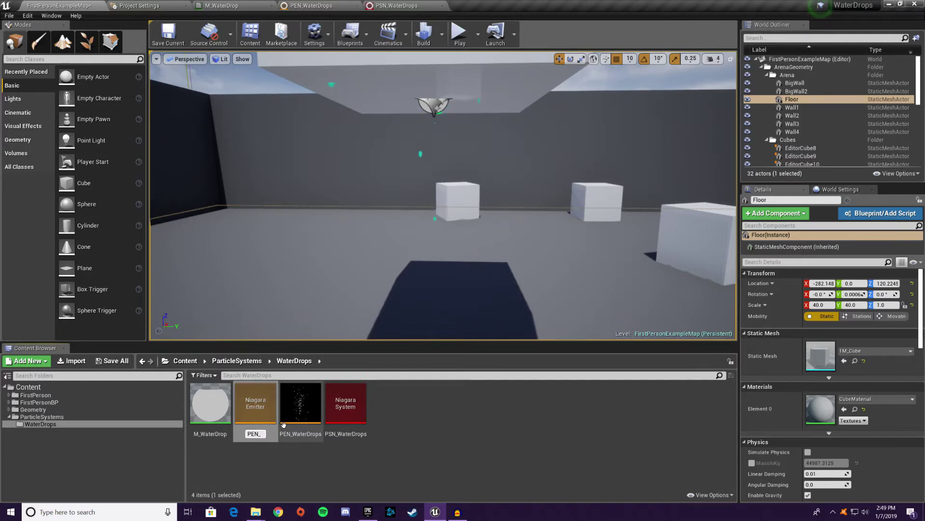
pyautogui.write('WaterSplash')
pyautogui.press('Return')
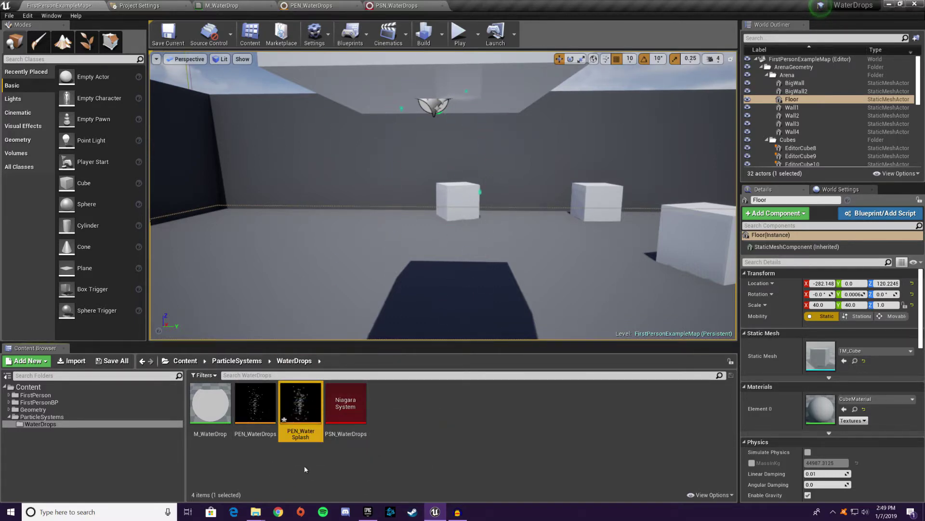
# Capture a new thumbnail for the PEN_WaterDrops emitter and save that asset.
pyautogui.click(332, 5)
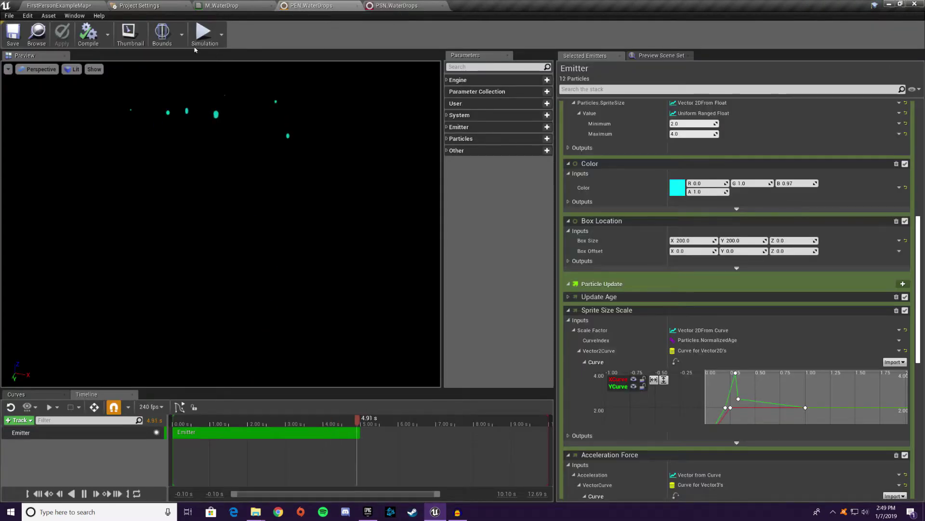
pyautogui.click(135, 35)
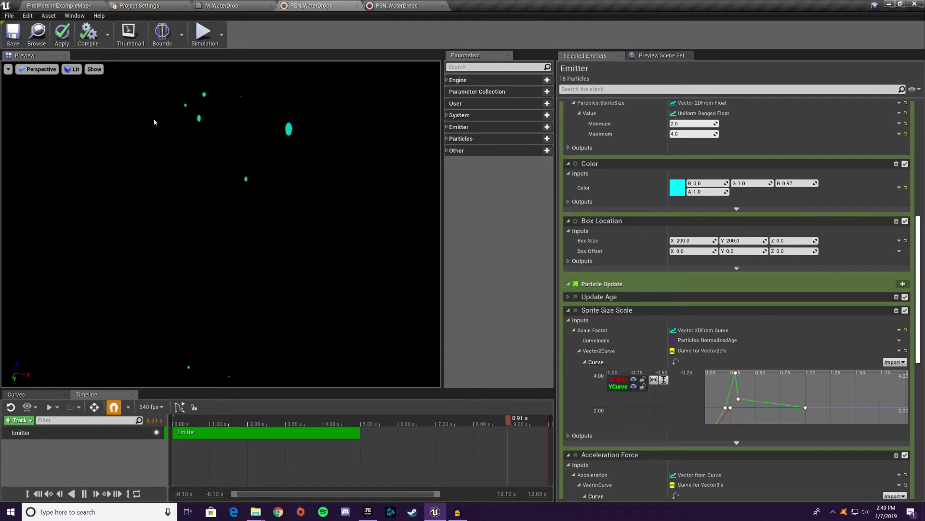
pyautogui.click(7, 35)
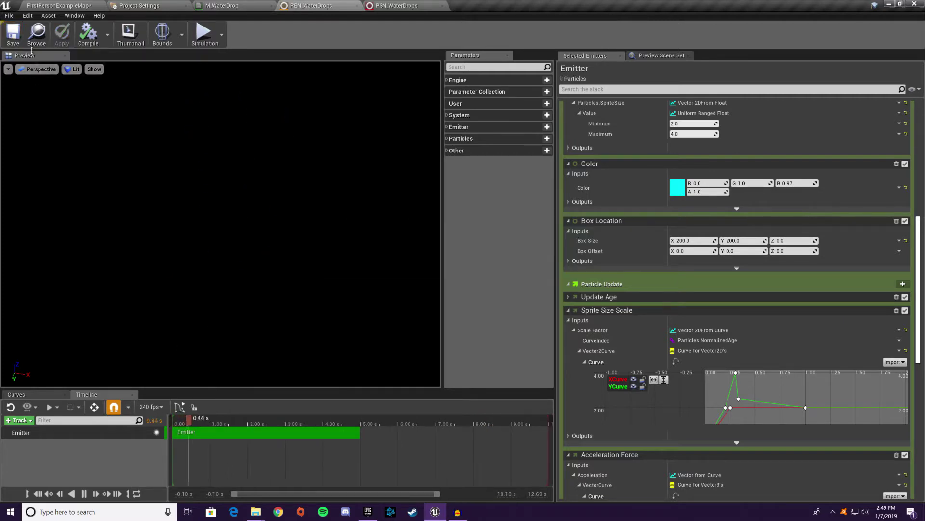
# Open the PEN_WaterSplash emitter and delete its Calculate Size by Mass and Sphere Location modules.
pyautogui.click(58, 5)
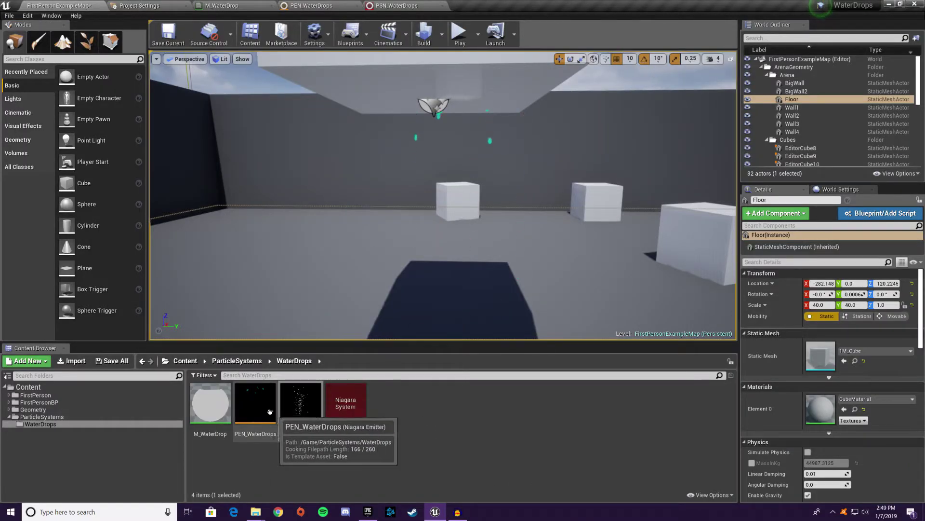
pyautogui.click(300, 403)
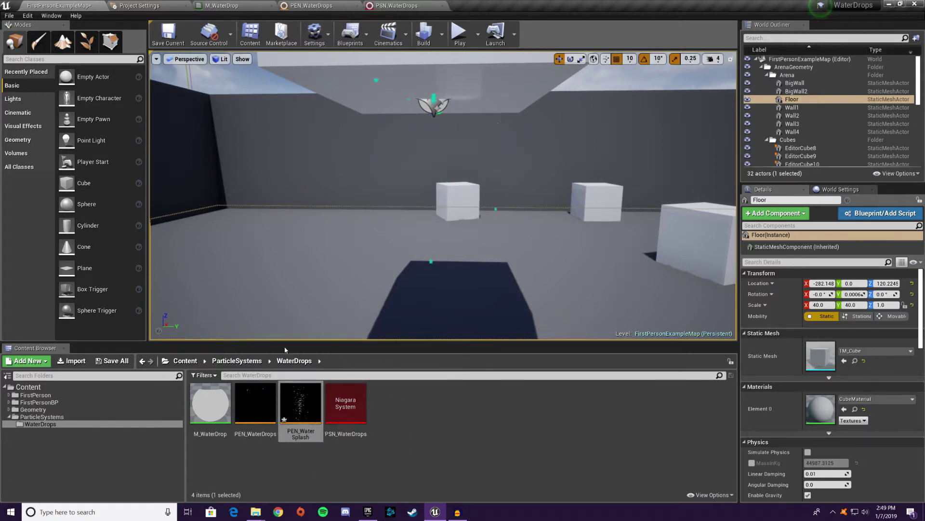
pyautogui.doubleClick(310, 403)
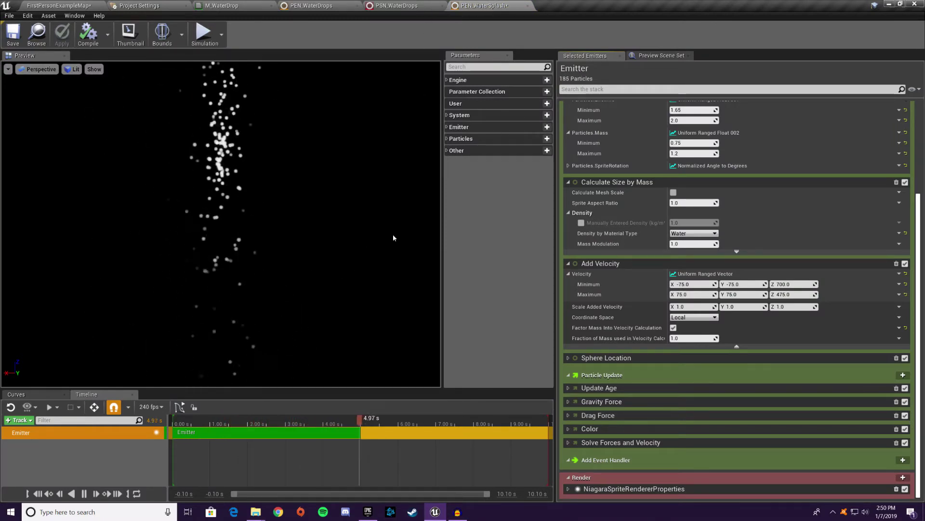
pyautogui.scroll(1, 699, 314)
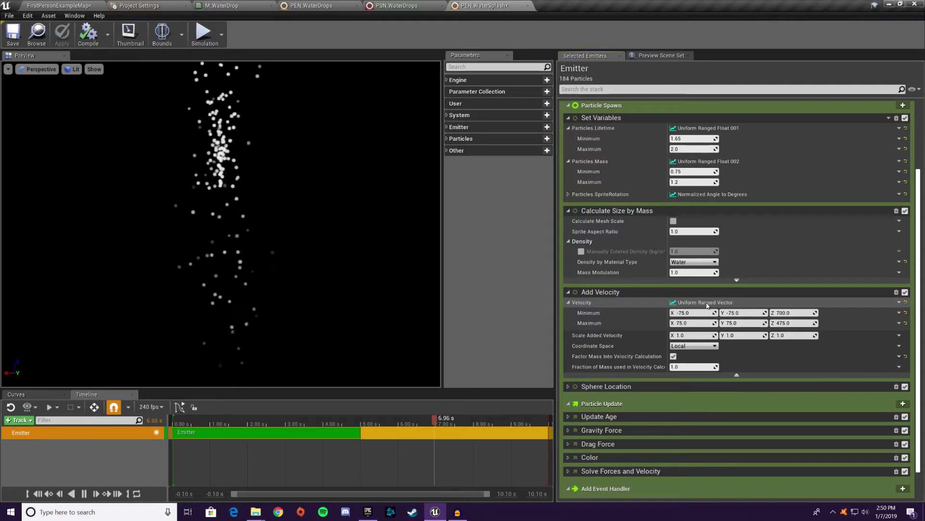
pyautogui.click(898, 211)
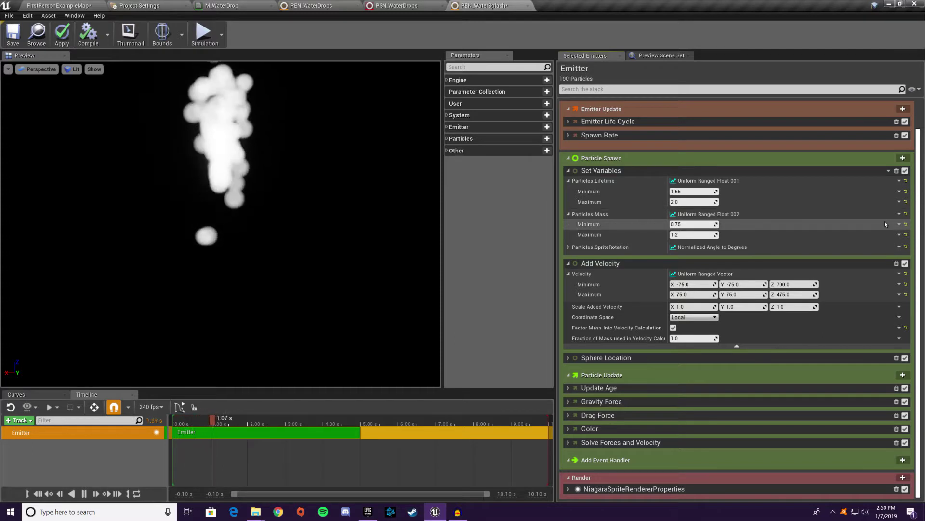
pyautogui.click(897, 358)
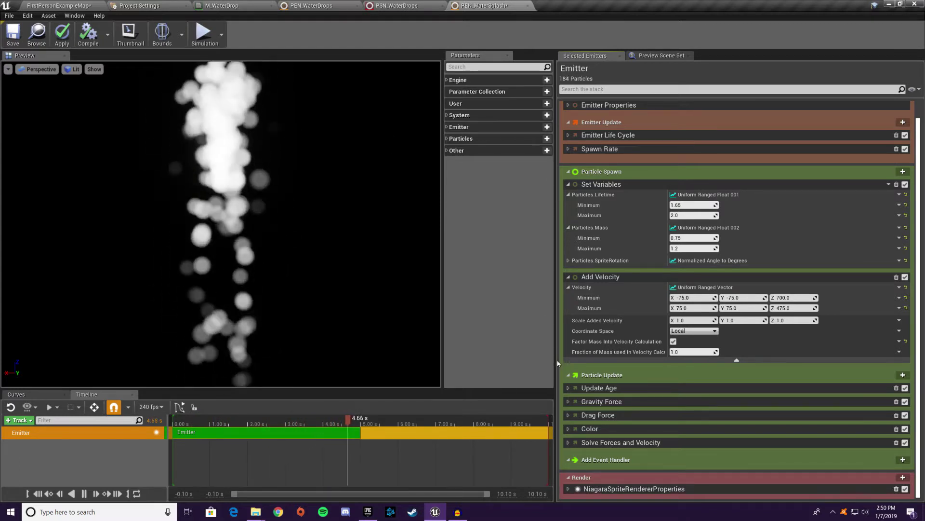
# Move the Color module from Particle Update to Particle Spawn and reset its color curve to the default plain color.
pyautogui.moveTo(598, 428); pyautogui.dragTo(619, 363)
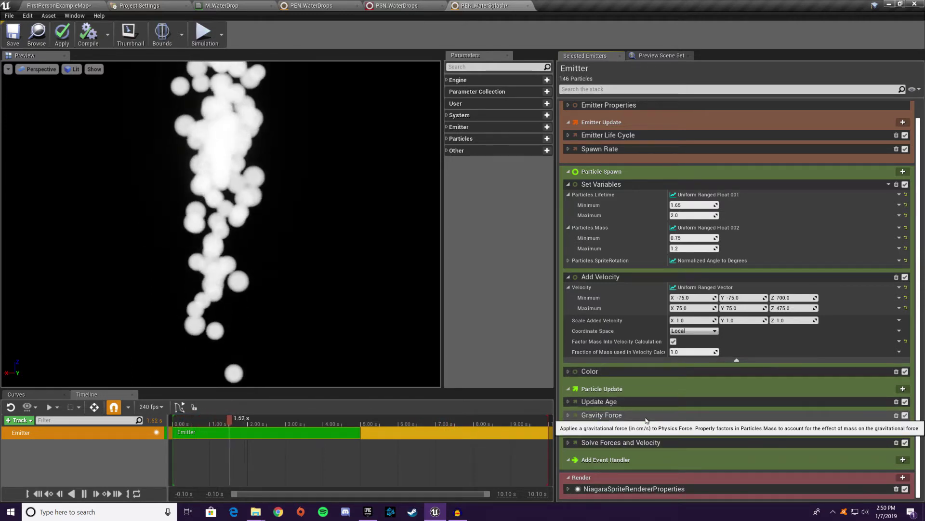
pyautogui.click(568, 371)
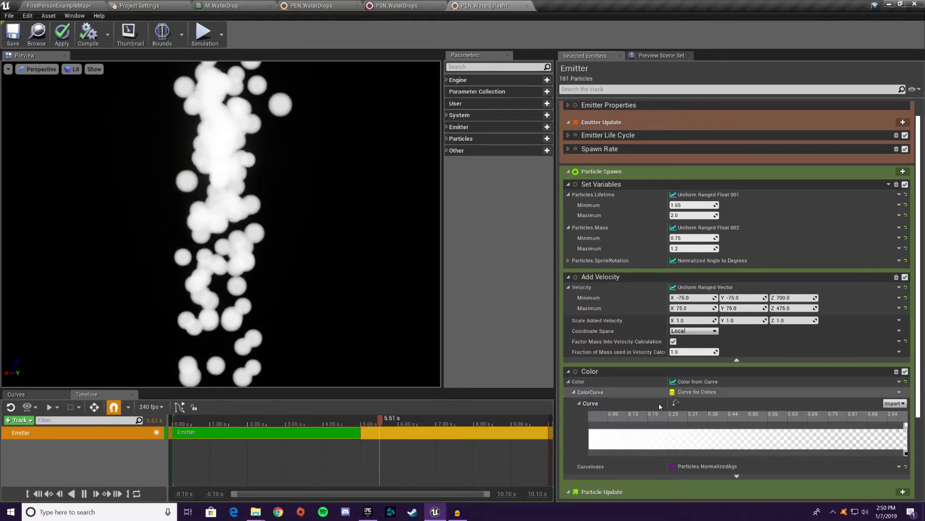
pyautogui.click(906, 381)
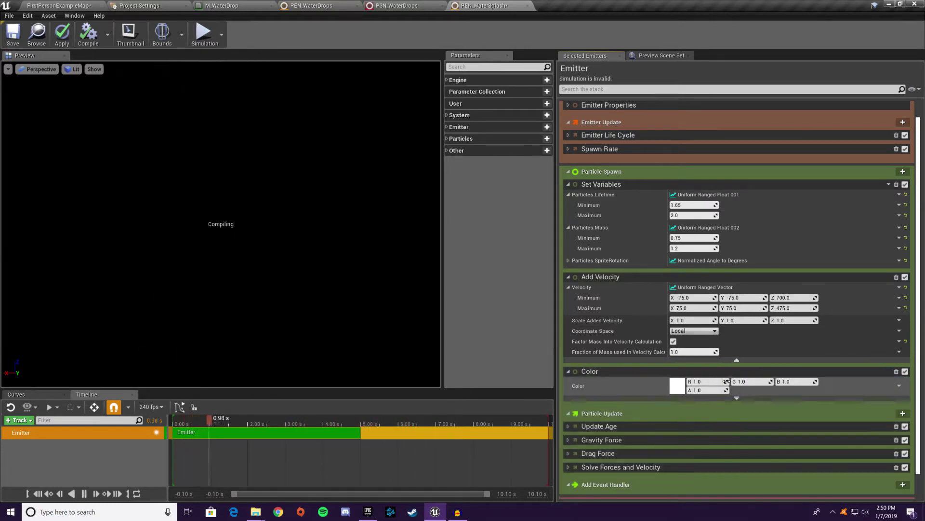
# Set the Color module's red value to 0 and its blue value to 0.97.
pyautogui.click(707, 381)
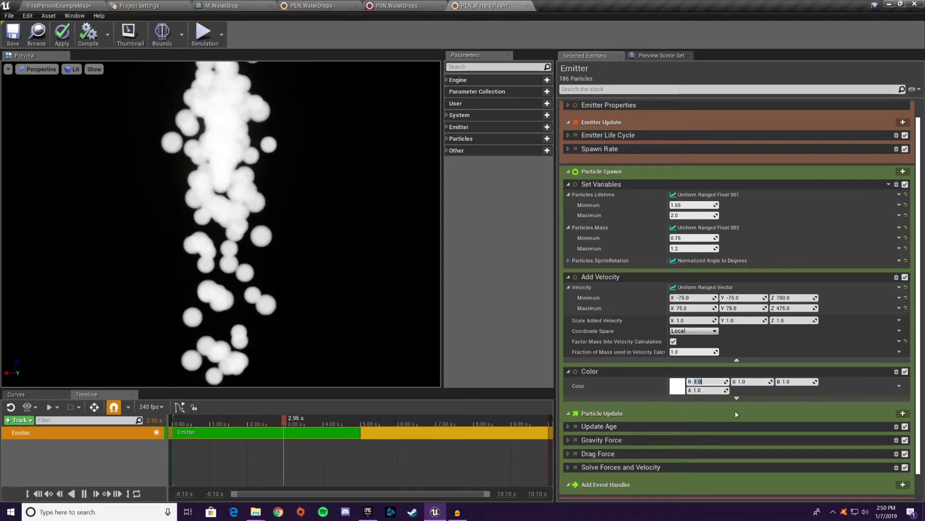
pyautogui.write('0')
pyautogui.press('Tab')
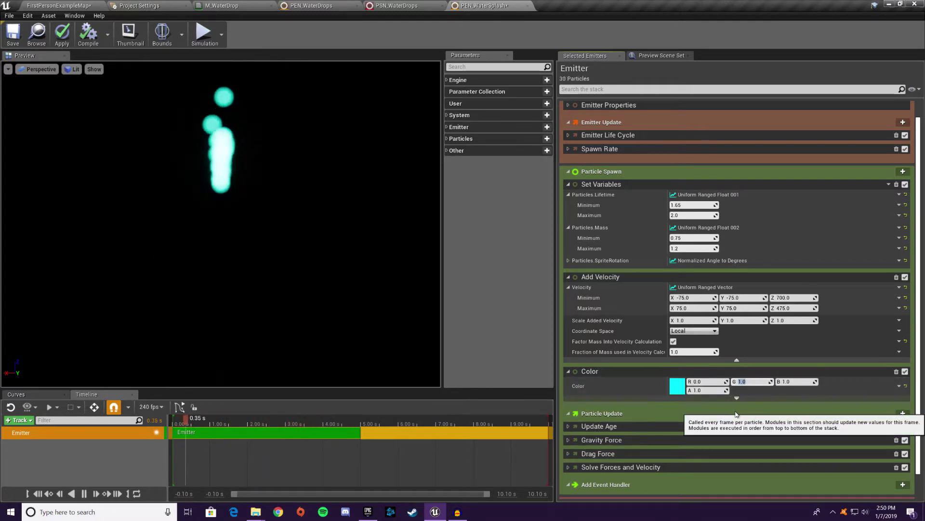
pyautogui.press('Tab')
pyautogui.press('BackSpace')
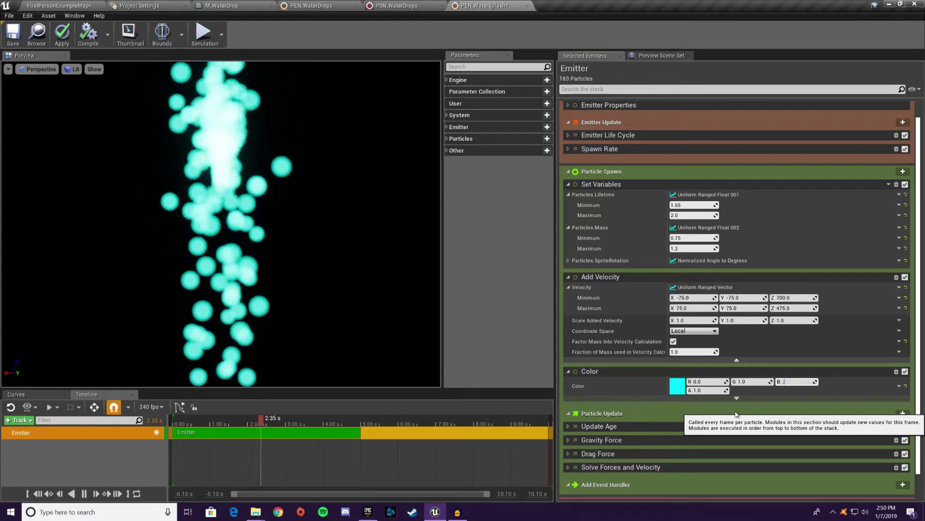
pyautogui.write('.97')
pyautogui.press('Return')
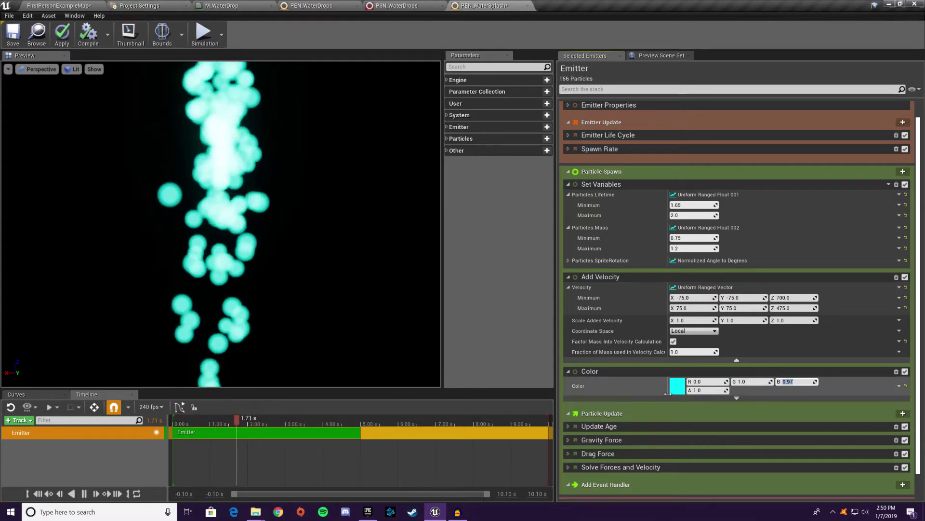
# Assign the M_WaterDrop material to the emitter's sprite renderer.
pyautogui.scroll(-2, 720, 401)
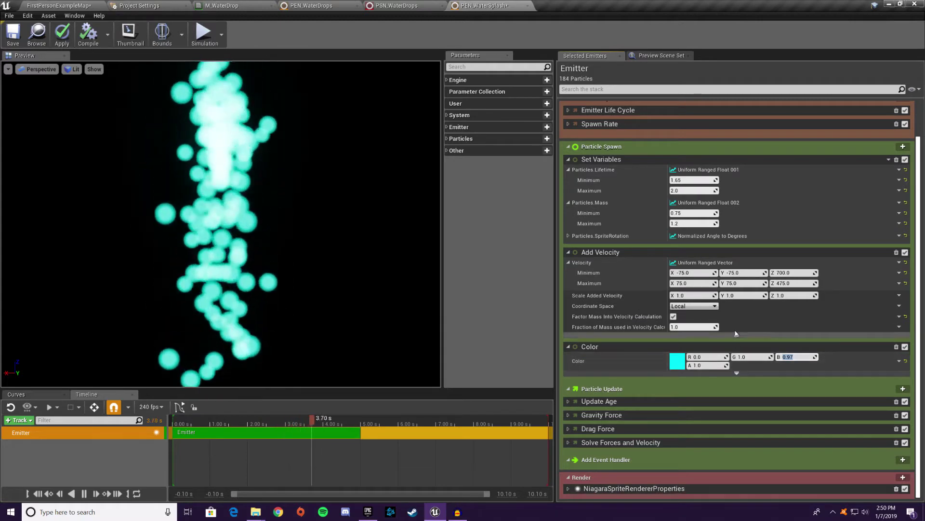
pyautogui.click(567, 489)
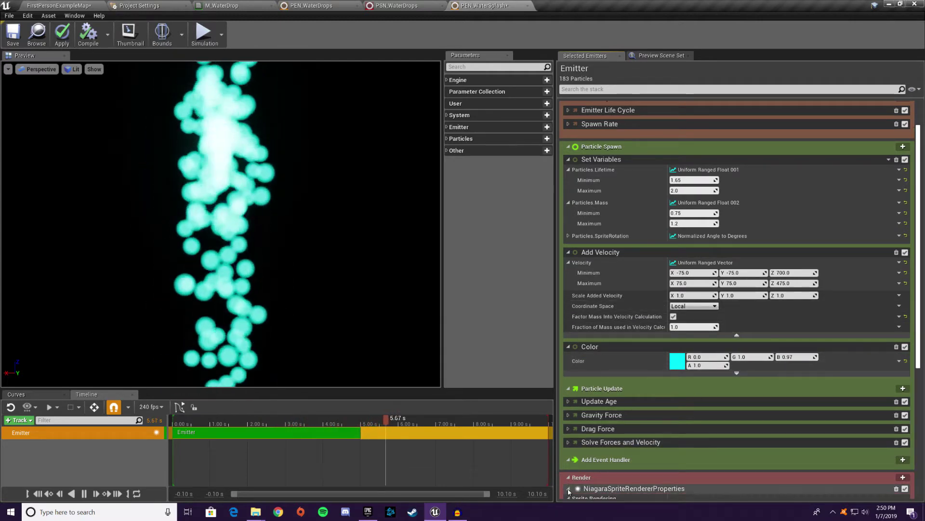
pyautogui.scroll(-5, 626, 462)
pyautogui.click(752, 429)
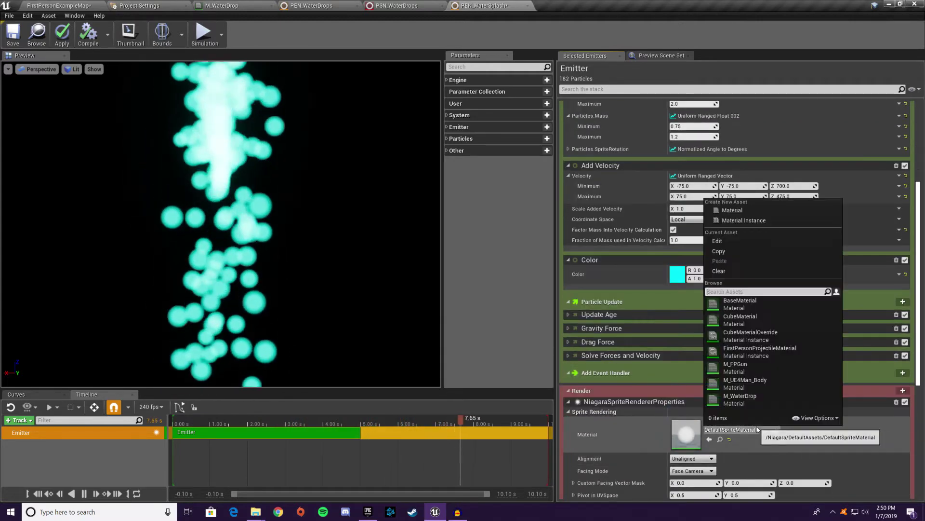
pyautogui.write('water drop')
pyautogui.click(743, 303)
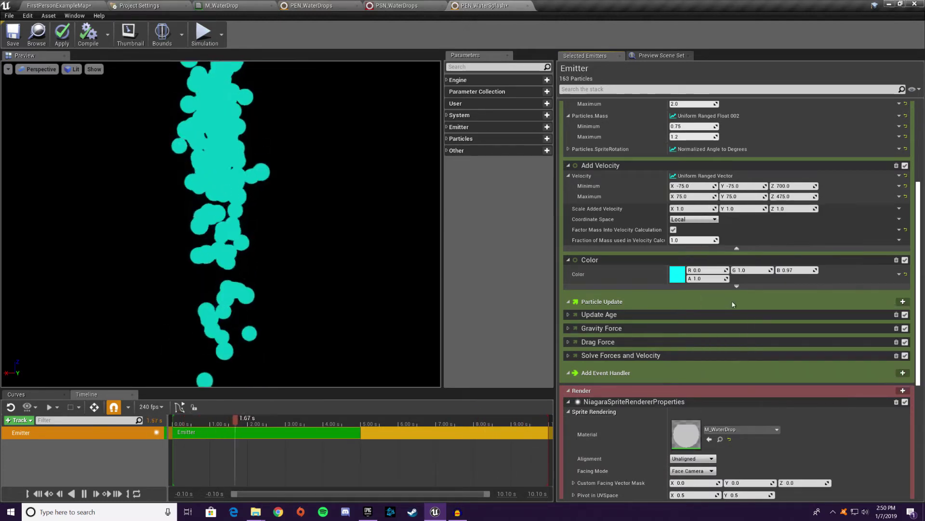
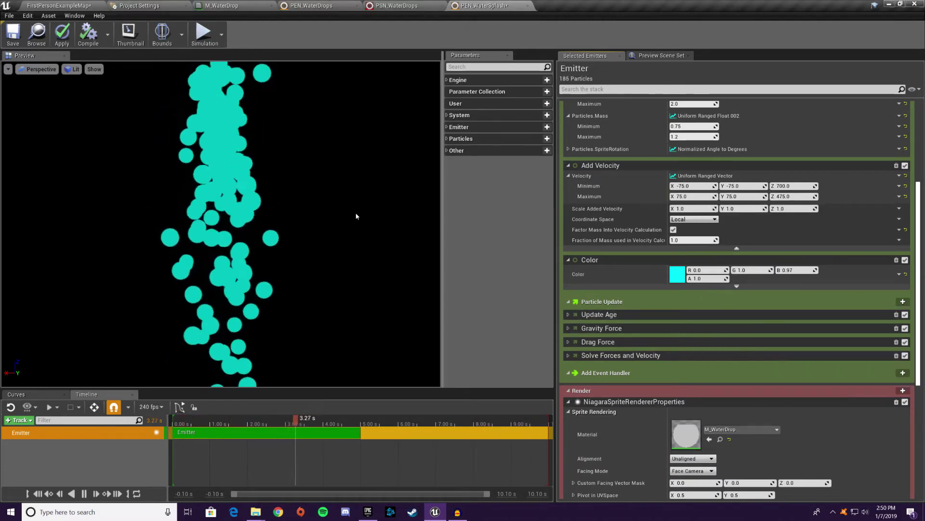
# Delete the Spawn Rate module from the Emitter Update group.
pyautogui.scroll(1, 627, 221)
pyautogui.scroll(3, 747, 280)
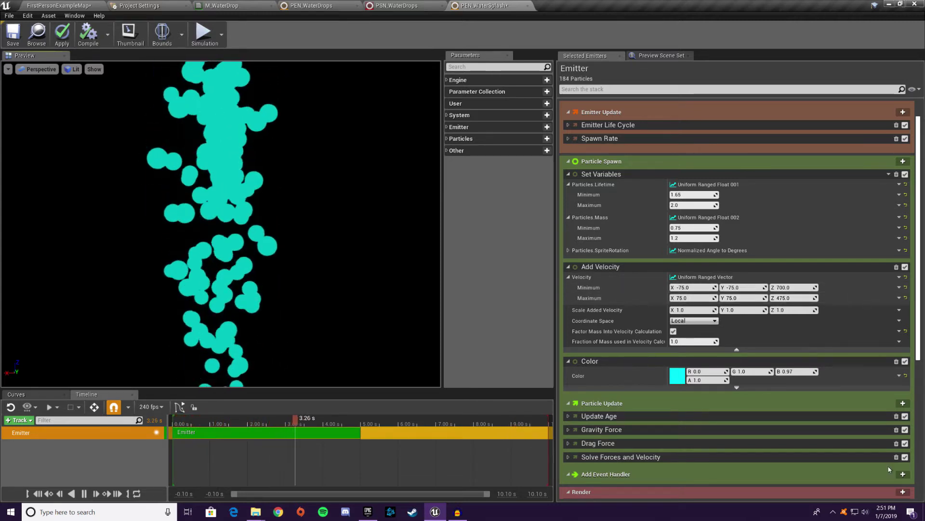
pyautogui.click(568, 138)
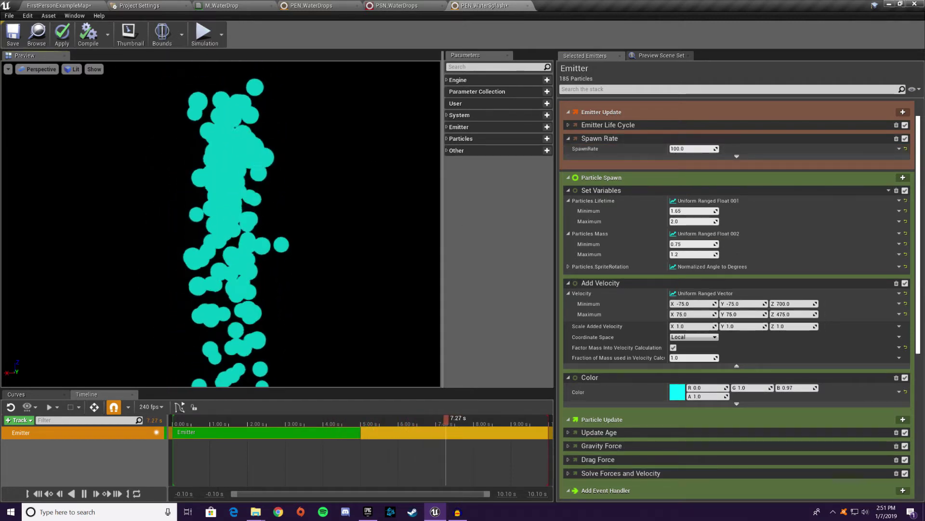
pyautogui.click(896, 139)
# Add a Spawn Burst Instantaneous module to the Emitter Update group.
pyautogui.click(903, 112)
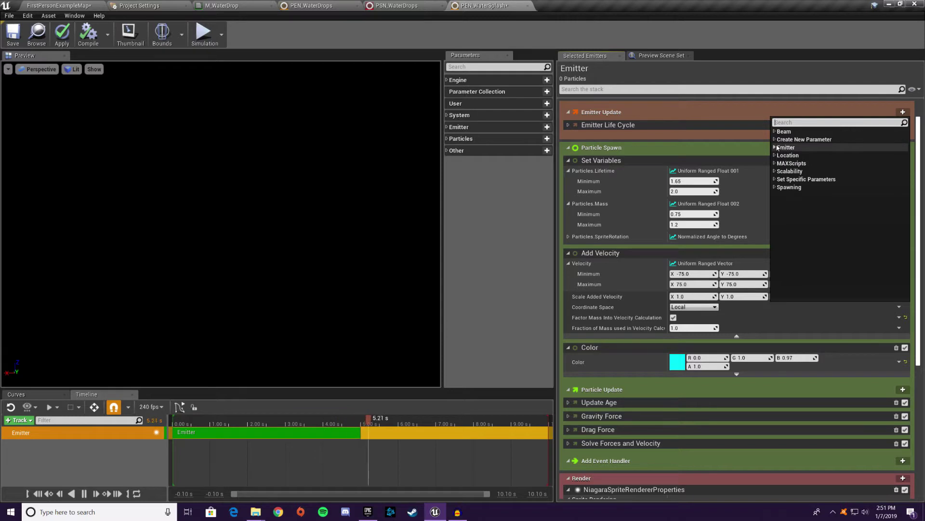
pyautogui.click(775, 187)
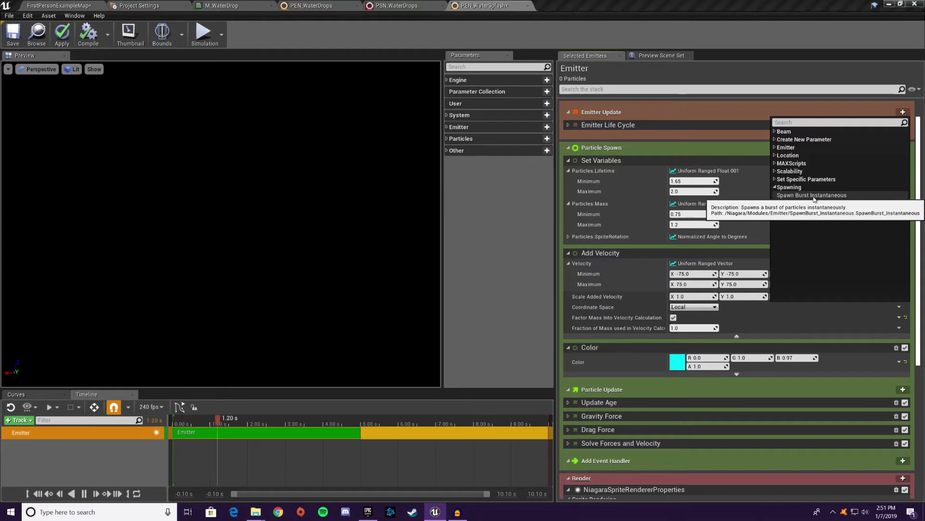
pyautogui.click(814, 196)
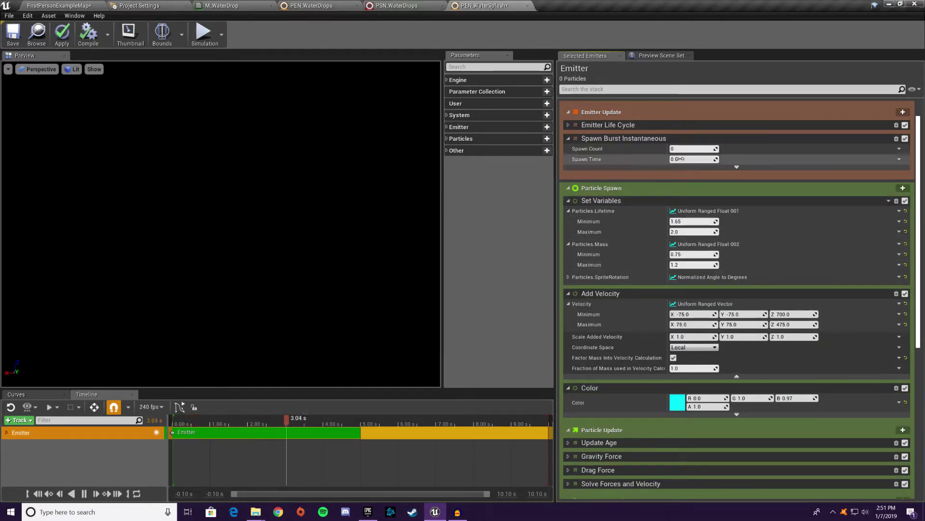
# Set the burst's spawn count to 3 and try a spawn time of 5 before restoring it to 0.
pyautogui.click(694, 150)
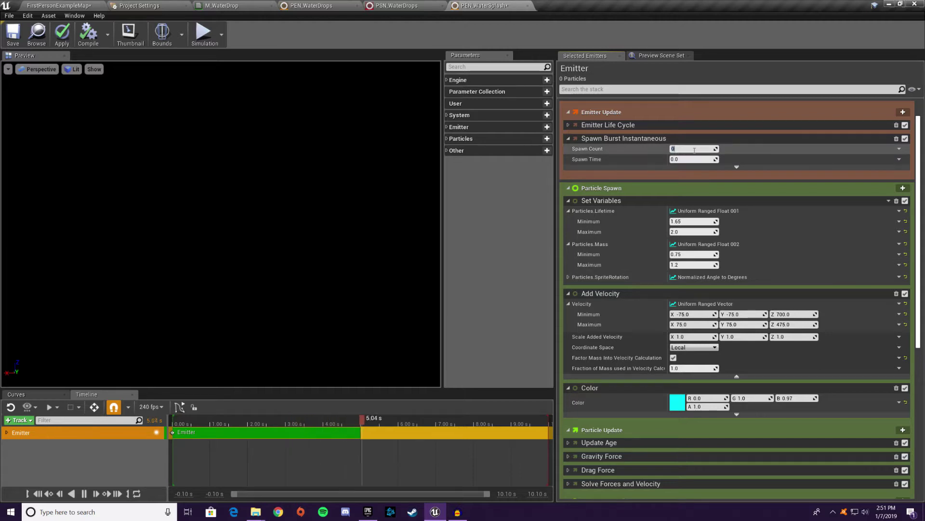
pyautogui.write('3')
pyautogui.press('Tab')
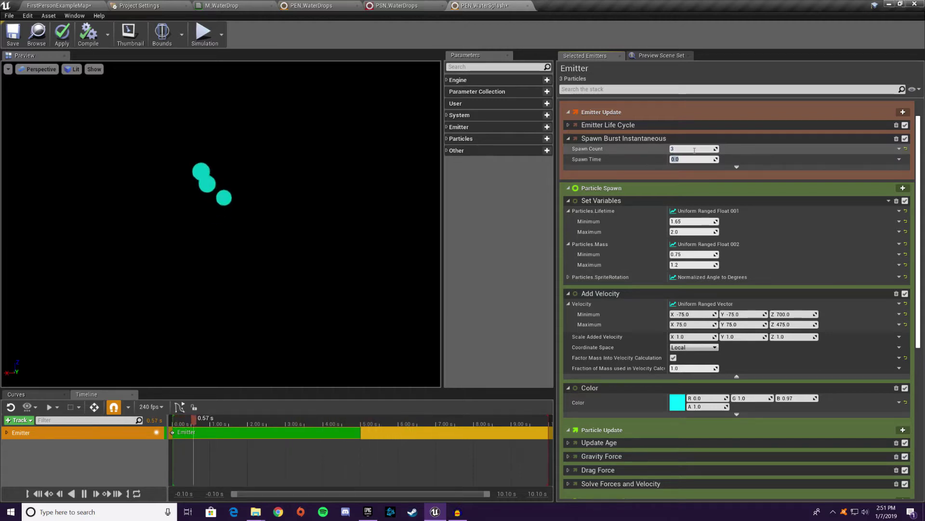
pyautogui.write('5')
pyautogui.press('Return')
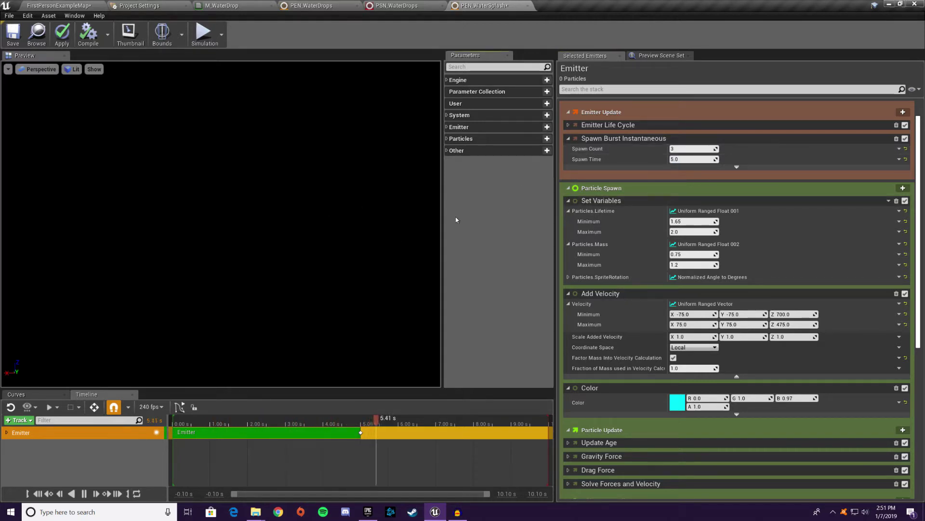
pyautogui.click(693, 159)
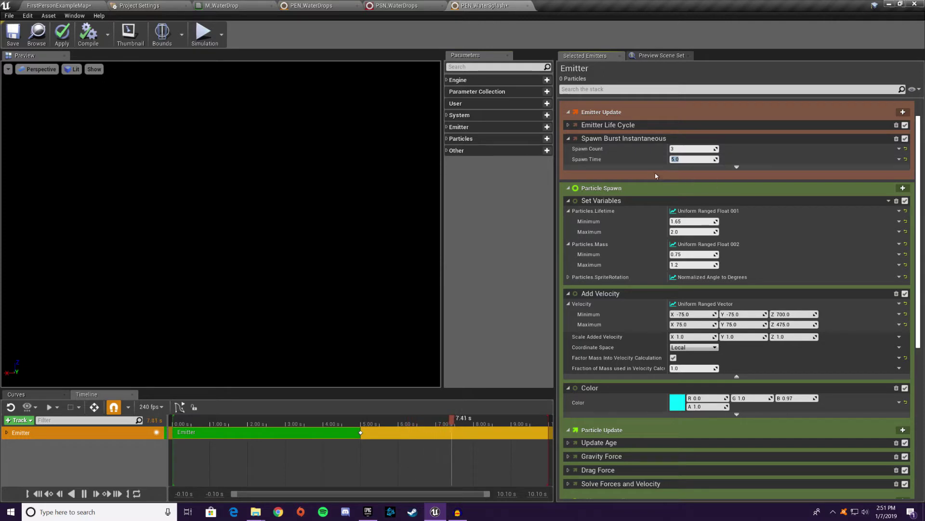
pyautogui.write('0')
pyautogui.press('Return')
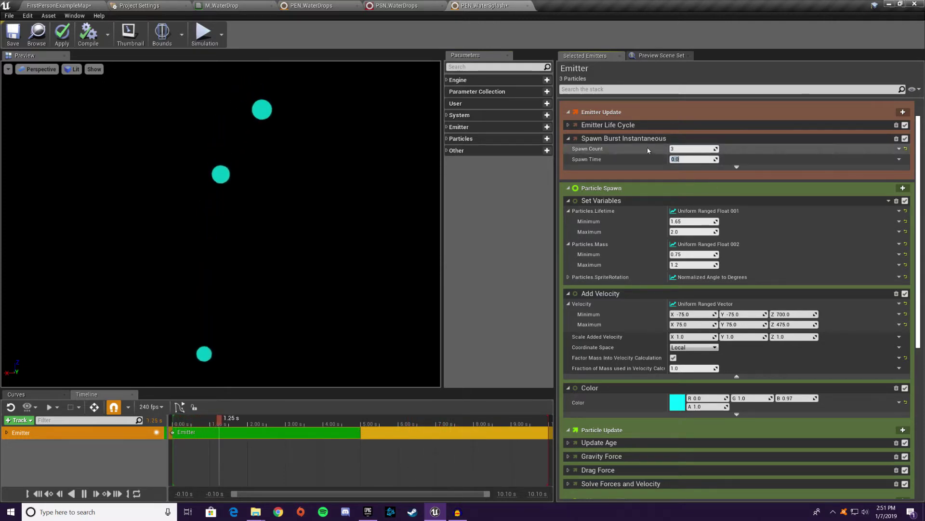
# Make the burst's Spawn Count a Uniform Ranged Int with a minimum of 3 and a maximum of 5.
pyautogui.click(899, 148)
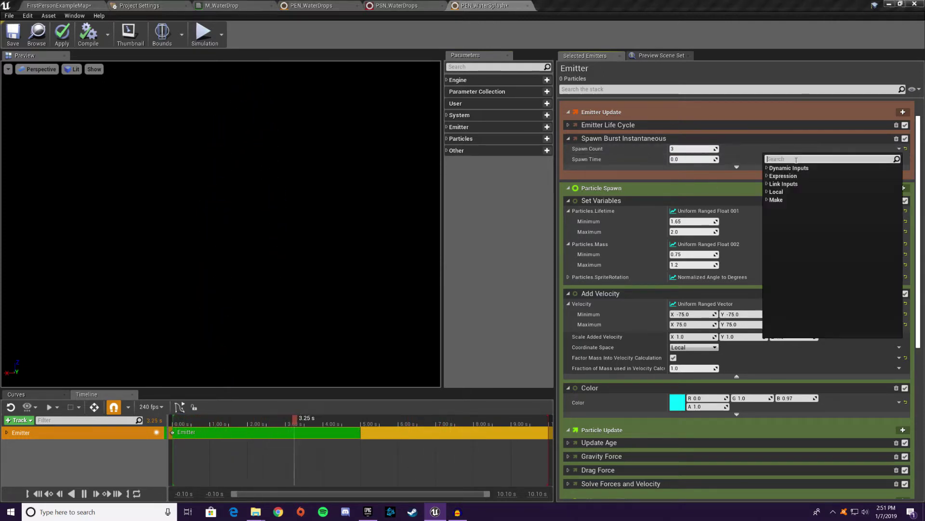
pyautogui.write('rang')
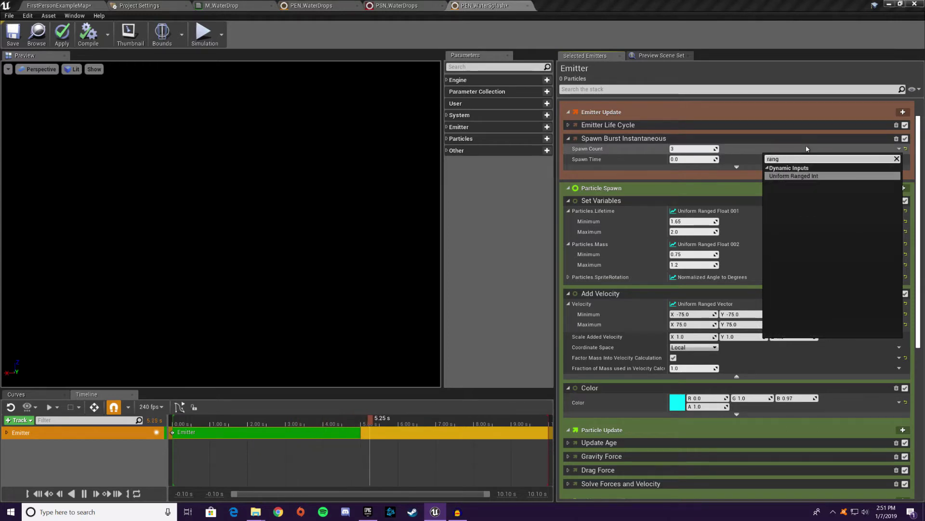
pyautogui.click(793, 176)
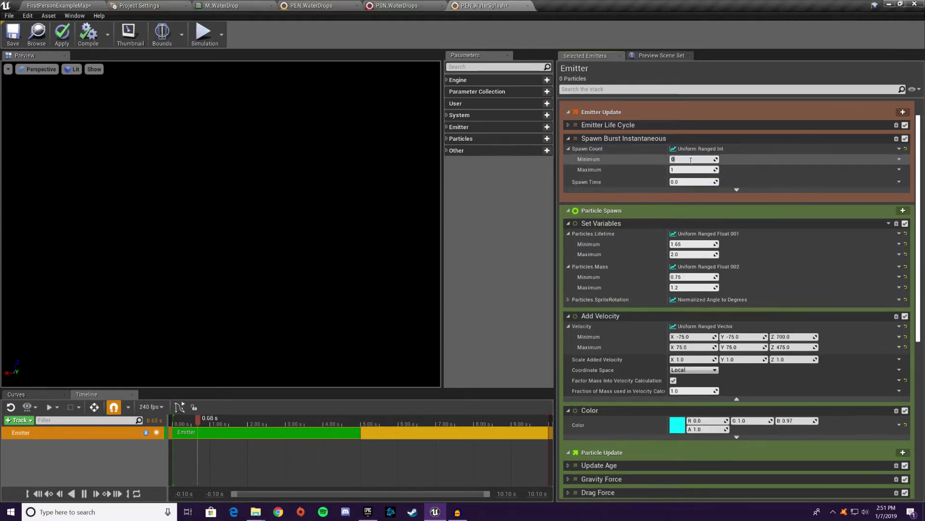
pyautogui.write('3')
pyautogui.press('Tab')
pyautogui.write('5')
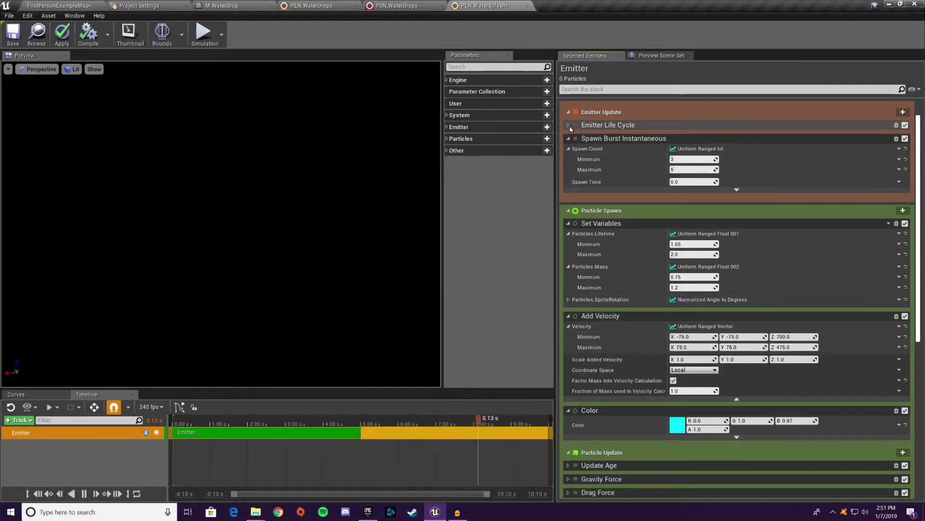
# Set NextLoopDuration in the Emitter Life Cycle module to 2.
pyautogui.click(608, 124)
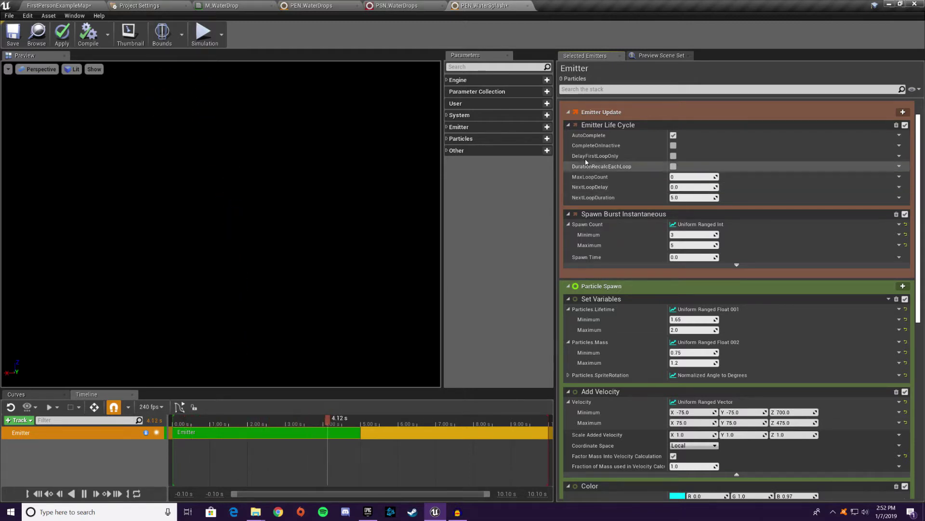
pyautogui.click(568, 125)
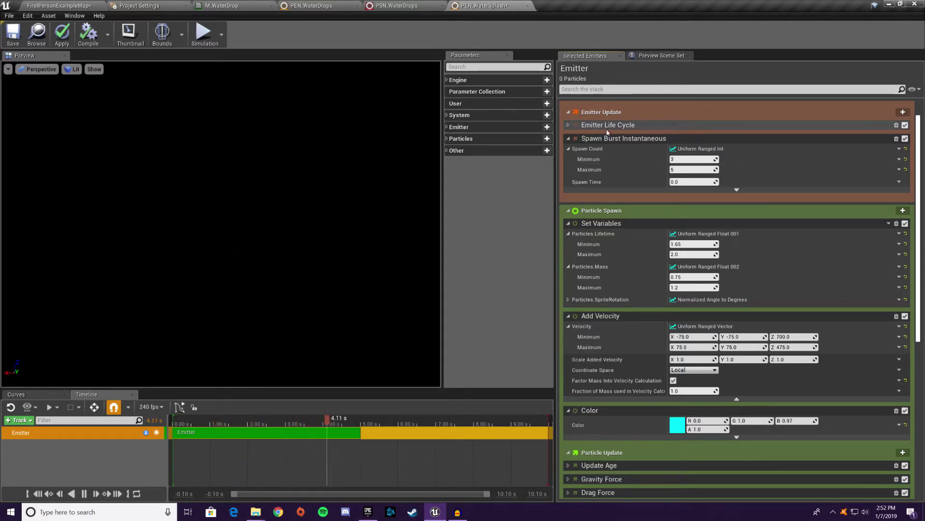
pyautogui.click(569, 125)
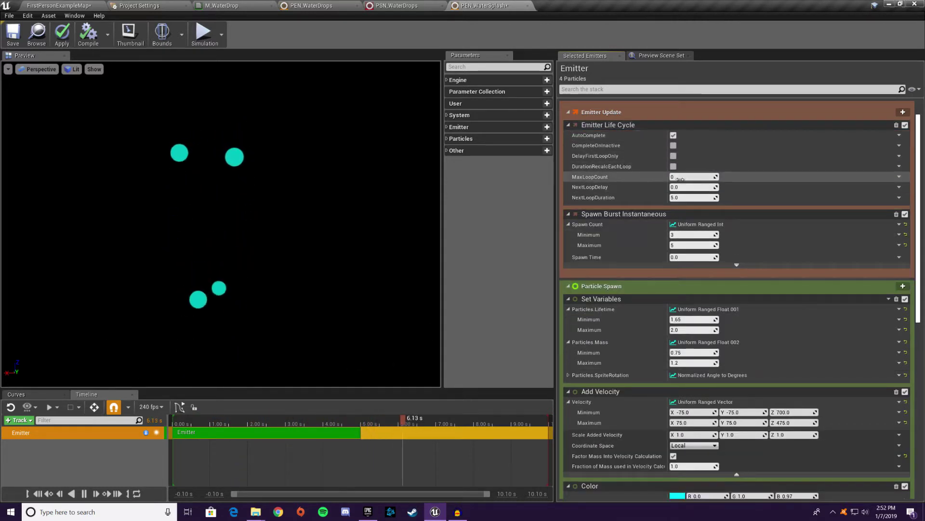
pyautogui.click(685, 198)
pyautogui.write('2')
pyautogui.press('Return')
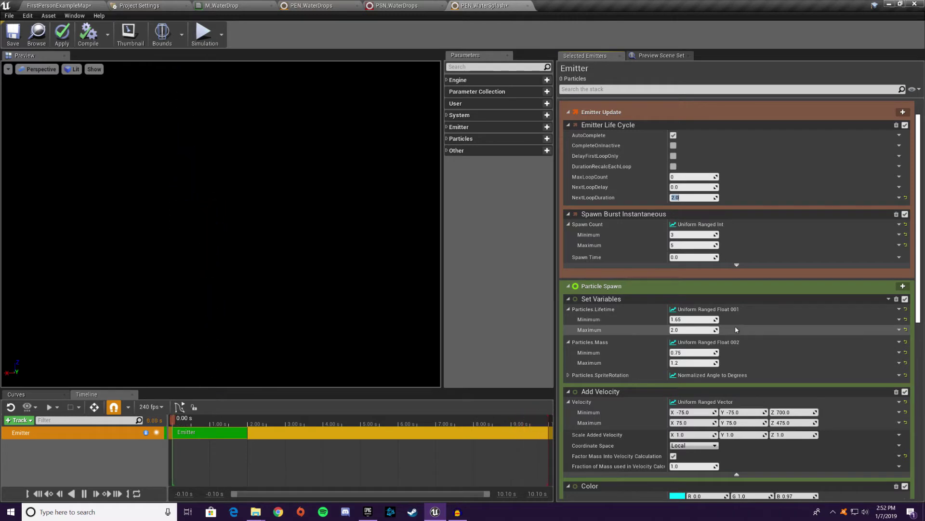
# Remove the Particles.SpriteRotation variable from the Set Variables module in Particle Spawn.
pyautogui.scroll(-2, 735, 326)
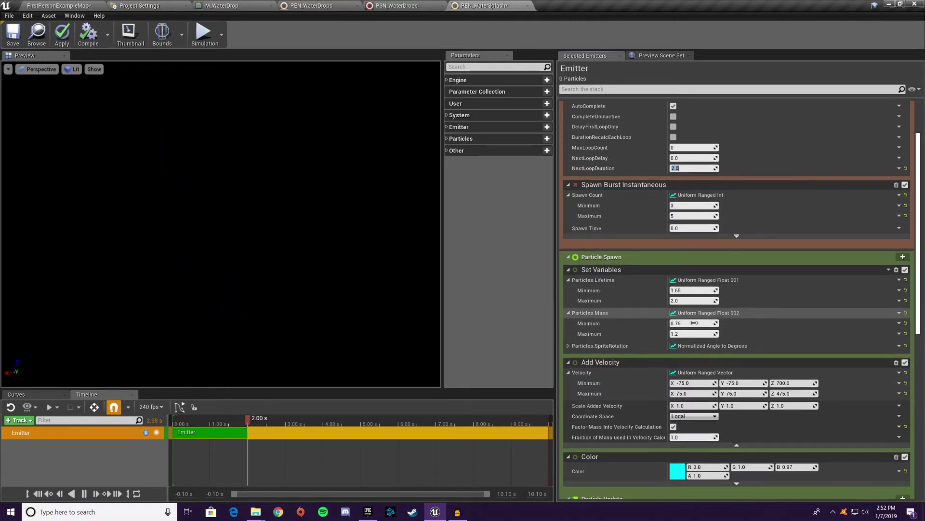
pyautogui.click(900, 345)
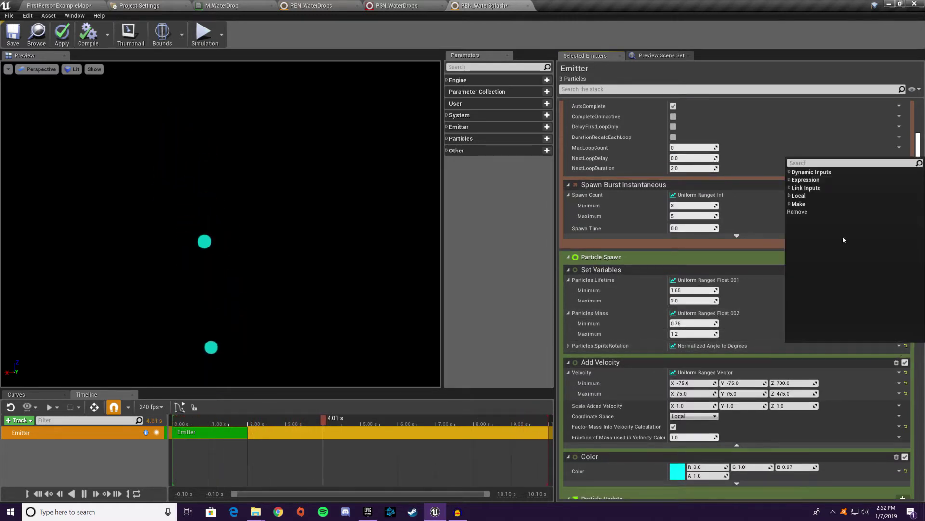
pyautogui.click(797, 212)
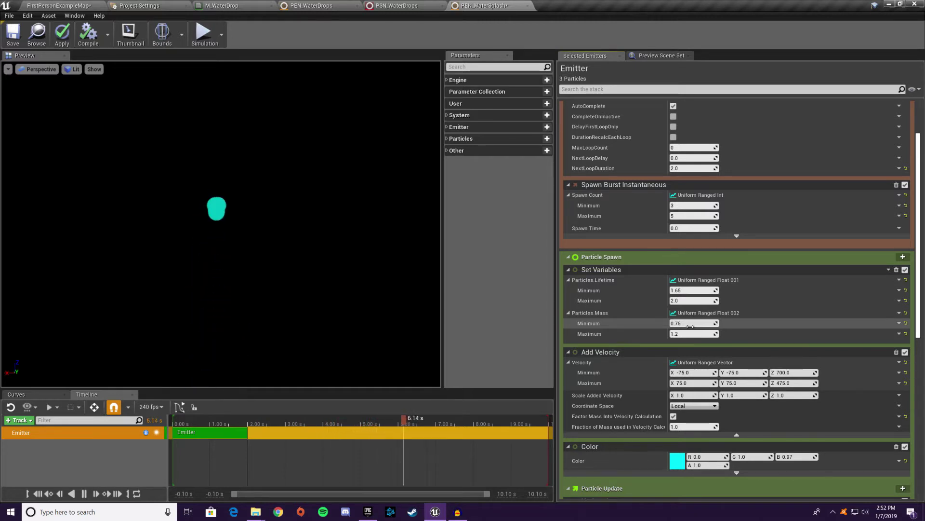
# Add the Particles.SpriteSize variable to Set Variables and drive it with a Vector 2D From Float input.
pyautogui.click(888, 270)
pyautogui.moveTo(882, 278)
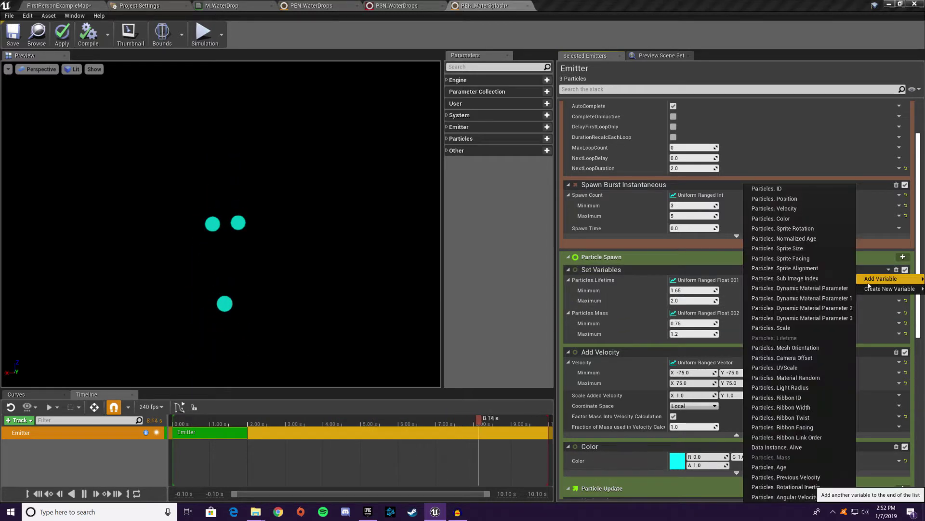
pyautogui.click(811, 247)
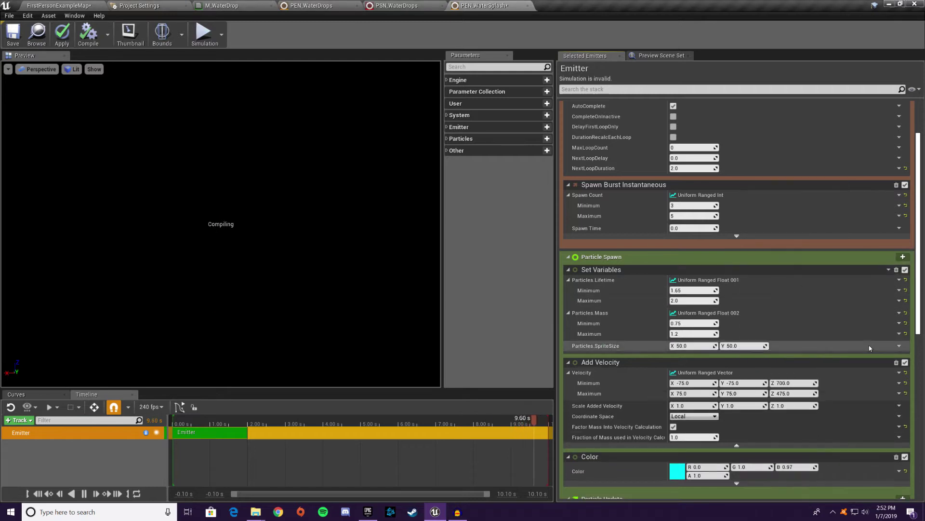
pyautogui.click(900, 346)
pyautogui.write('ve')
pyautogui.click(824, 251)
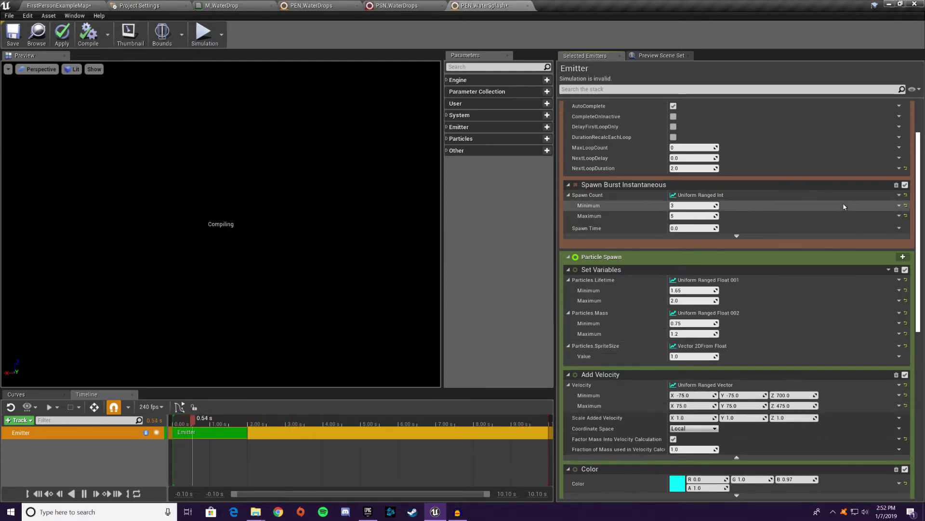
# Make the sprite size value a Uniform Ranged Float with a minimum of 2 and a maximum of 3.
pyautogui.click(899, 356)
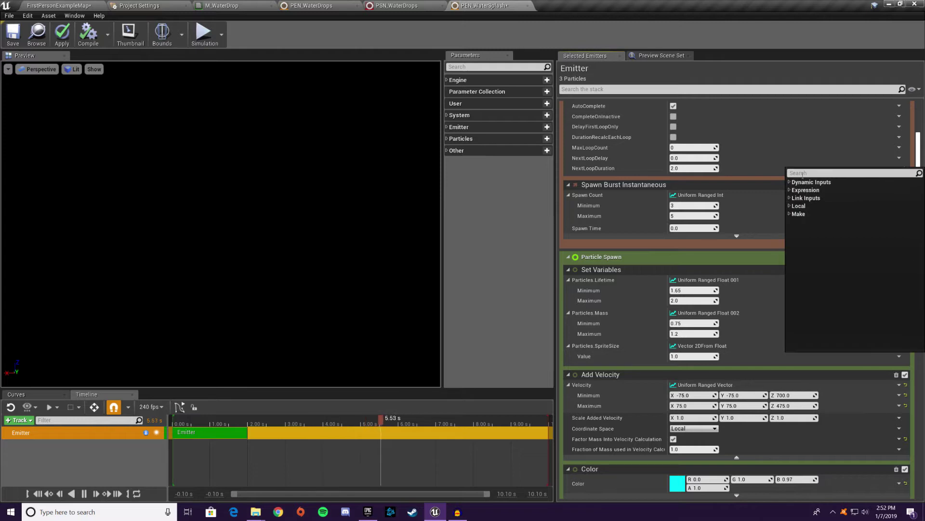
pyautogui.write('unrag')
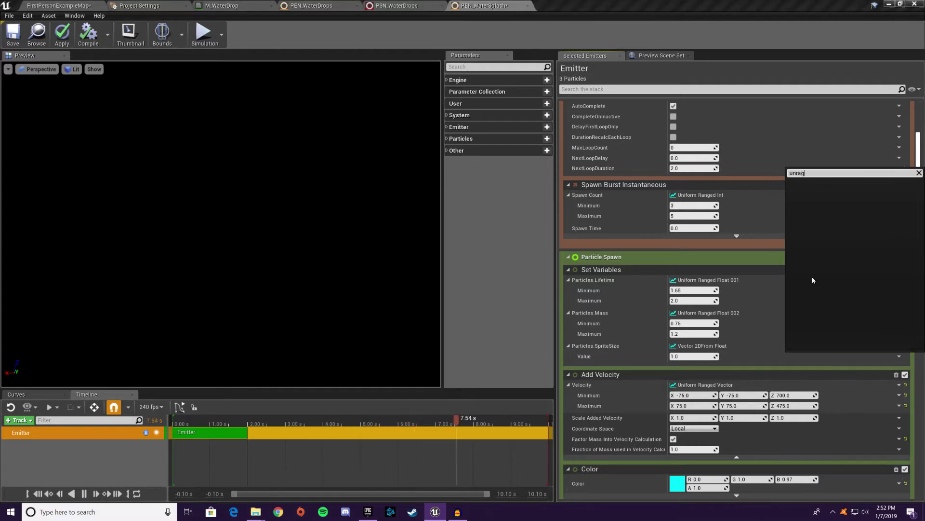
pyautogui.press('BackSpace')
pyautogui.press('BackSpace')
pyautogui.press('BackSpace')
pyautogui.press('BackSpace')
pyautogui.press('BackSpace')
pyautogui.write('rang')
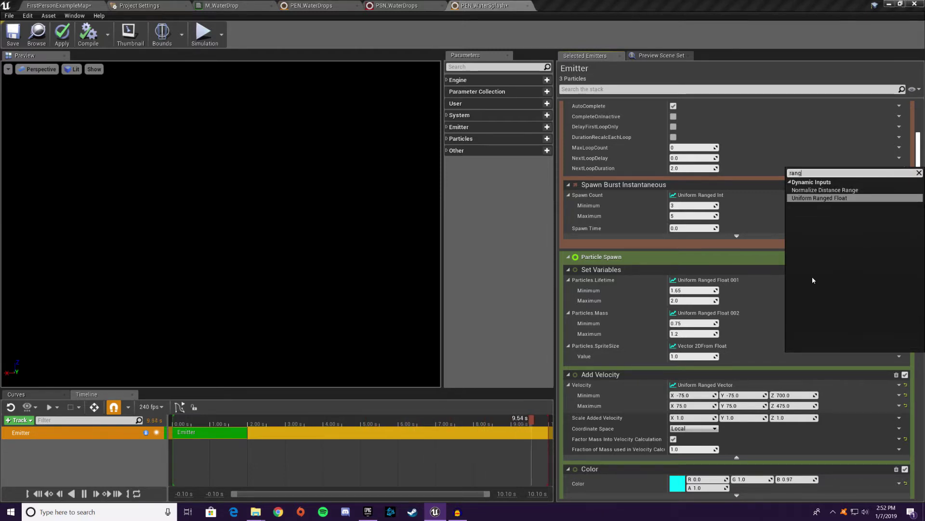
pyautogui.write('ed')
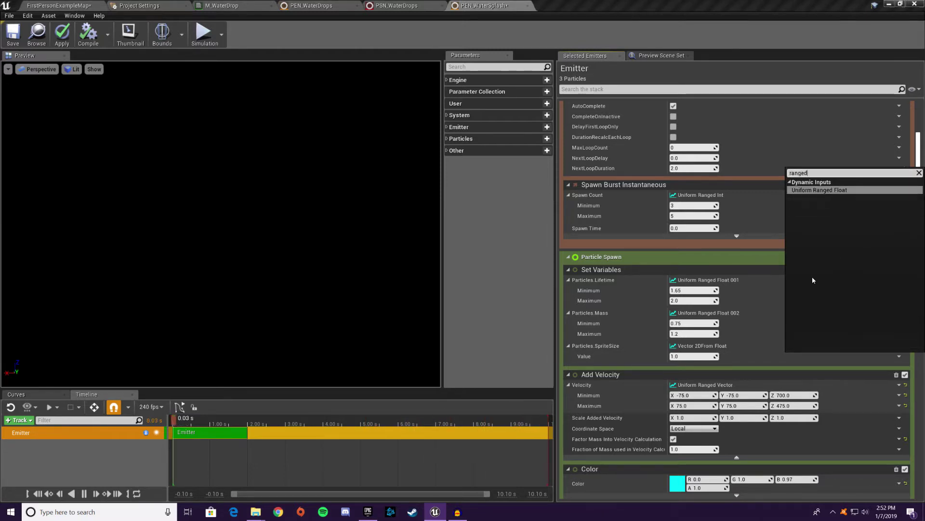
pyautogui.click(814, 191)
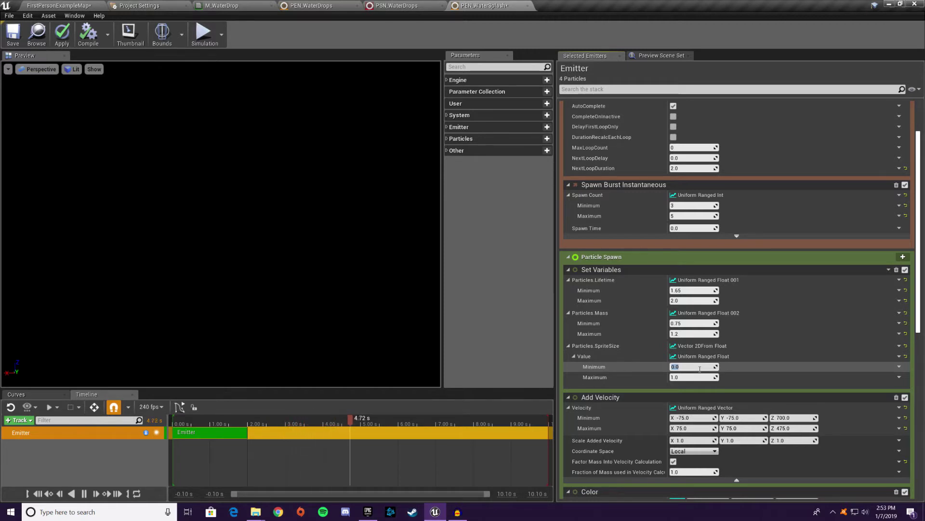
pyautogui.click(700, 368)
pyautogui.write('2')
pyautogui.press('Tab')
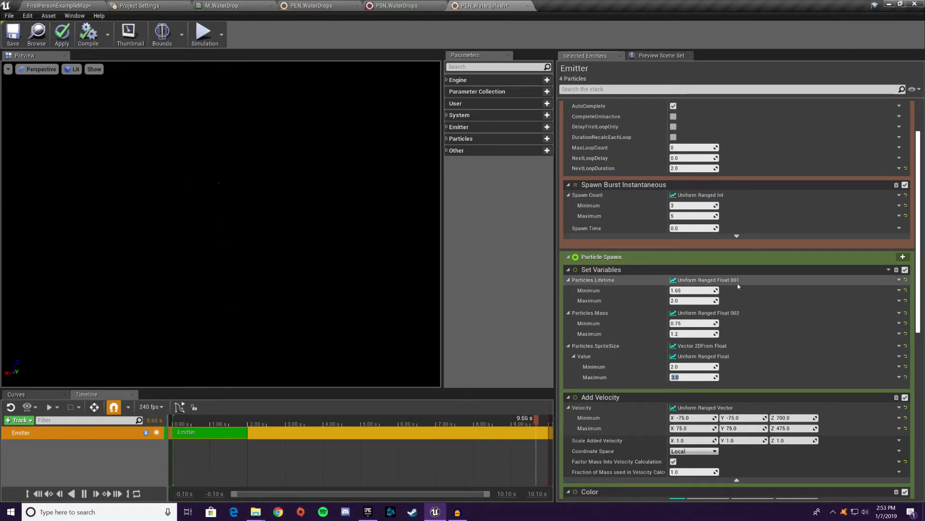
# Set the Add Velocity module's minimum velocity to X -120, Y -120 and Z 300.
pyautogui.scroll(-5, 625, 291)
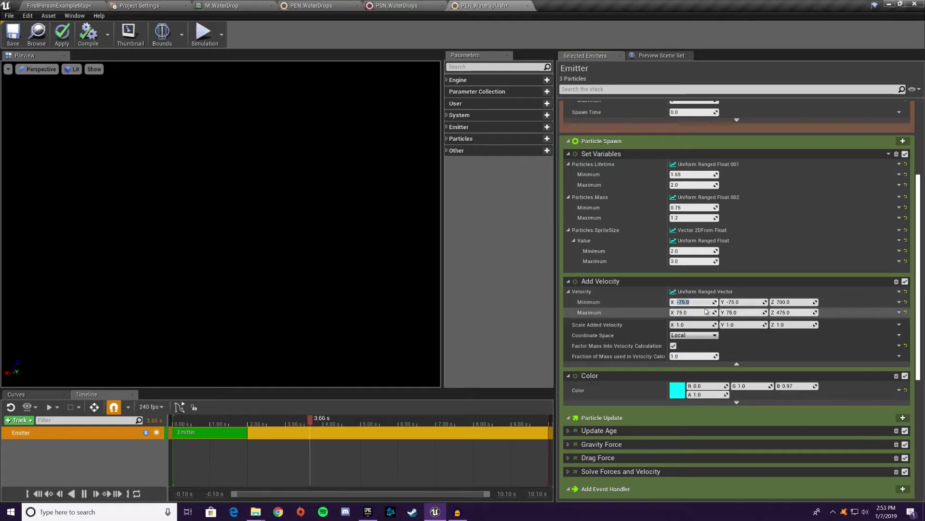
pyautogui.press('Tab')
pyautogui.write('-')
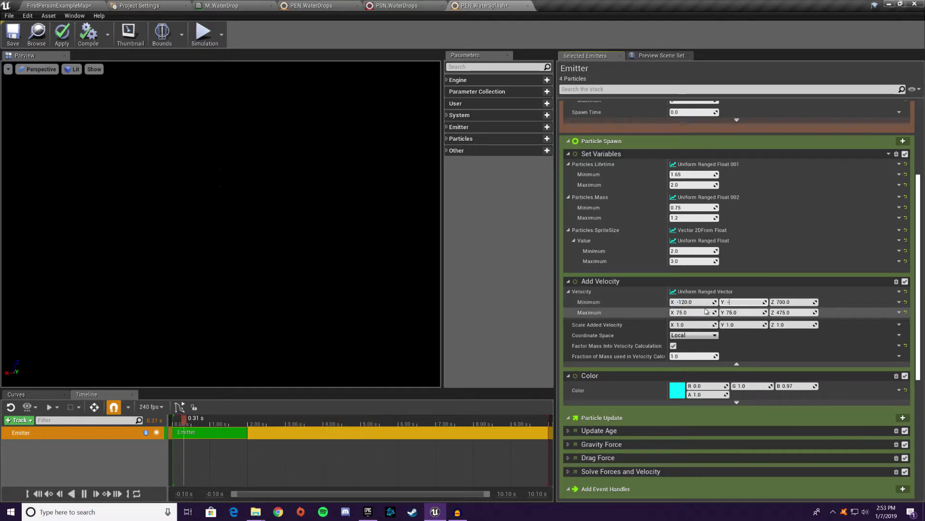
pyautogui.press('Tab')
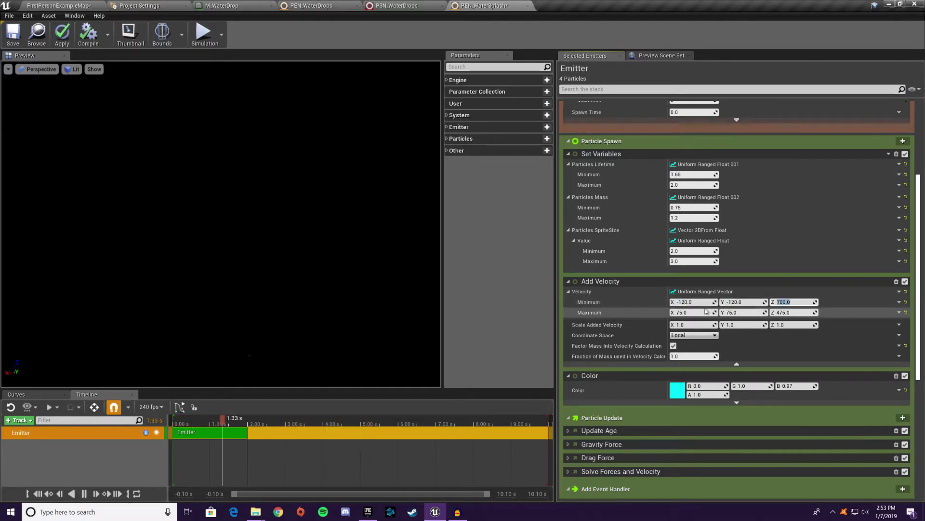
pyautogui.write('300')
pyautogui.press('Tab')
# Set the Add Velocity module's maximum velocity to X 120, Y 120 and Z 400.
pyautogui.write('-')
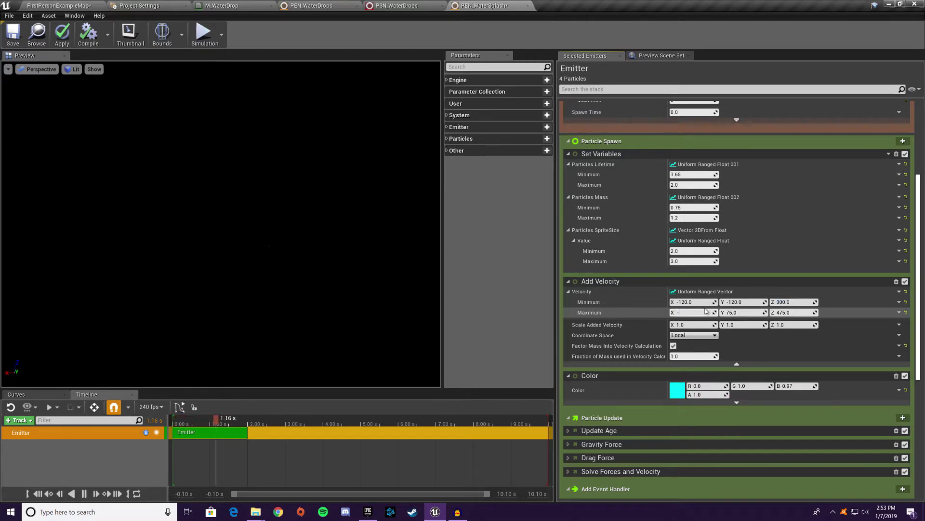
pyautogui.write('120')
pyautogui.press('Tab')
pyautogui.write('120')
pyautogui.press('Tab')
pyautogui.write('400')
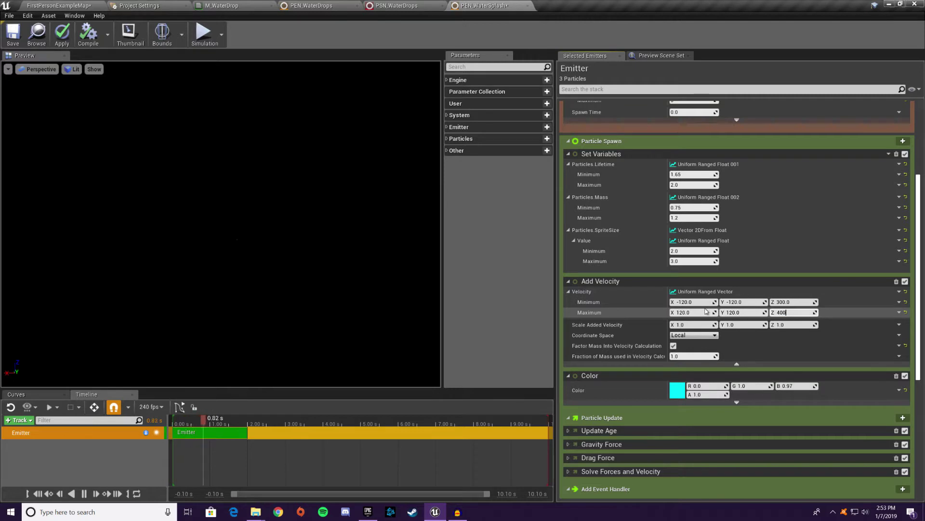
pyautogui.click(208, 281)
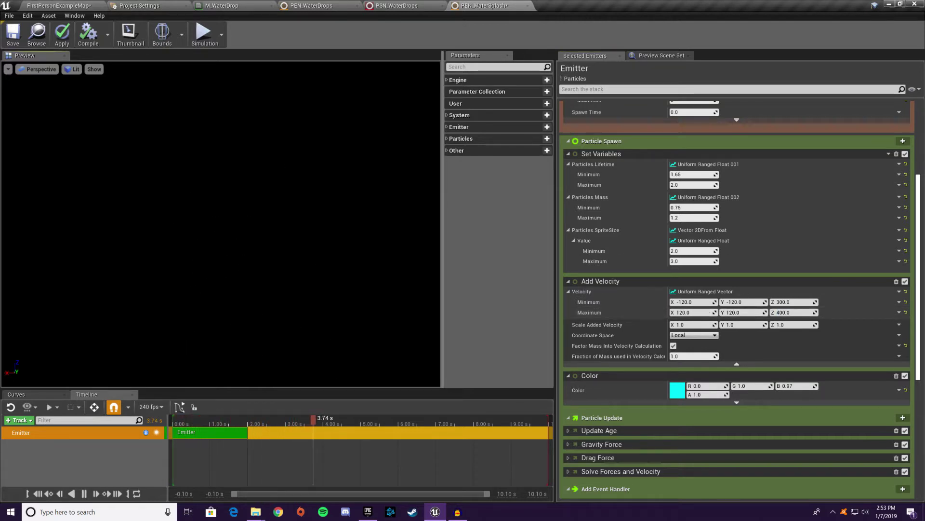
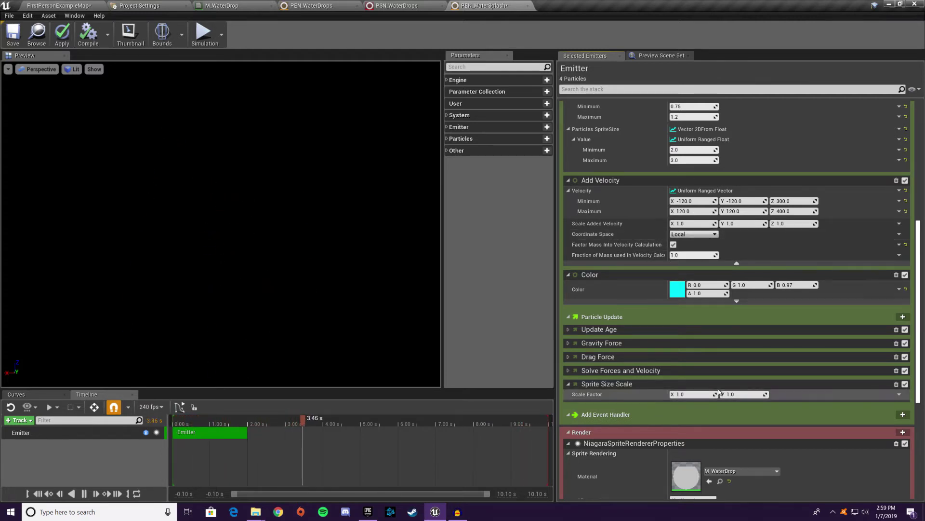
# Set the Sprite Size Scale module's X scale factor to 0.5.
pyautogui.click(694, 395)
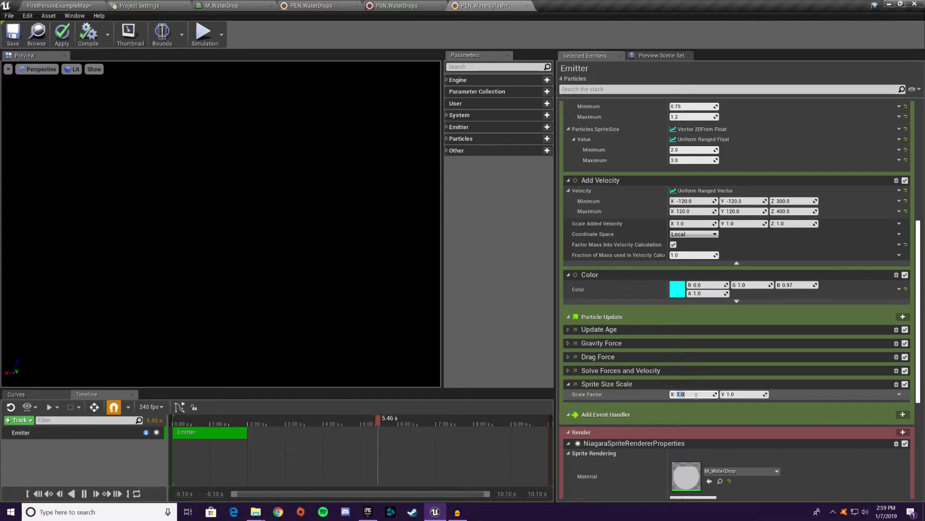
pyautogui.write('0.5')
pyautogui.press('Return')
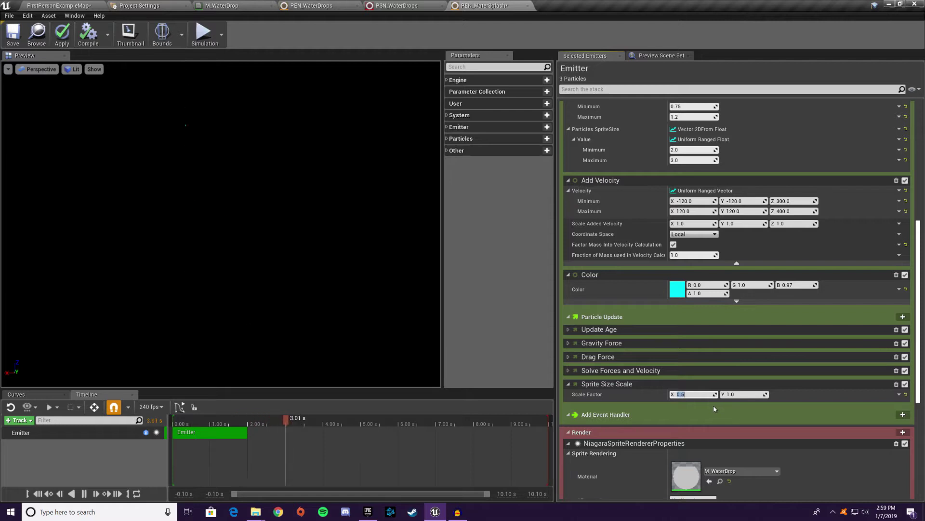
# Set the sprite renderer's alignment to Velocity Aligned, comparing it against Unaligned in the preview.
pyautogui.scroll(-5, 803, 397)
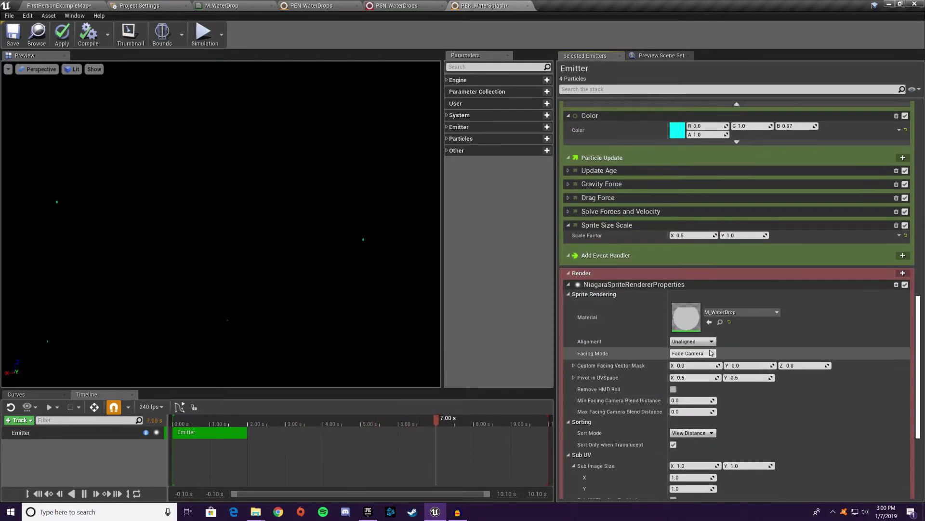
pyautogui.click(692, 341)
pyautogui.click(692, 355)
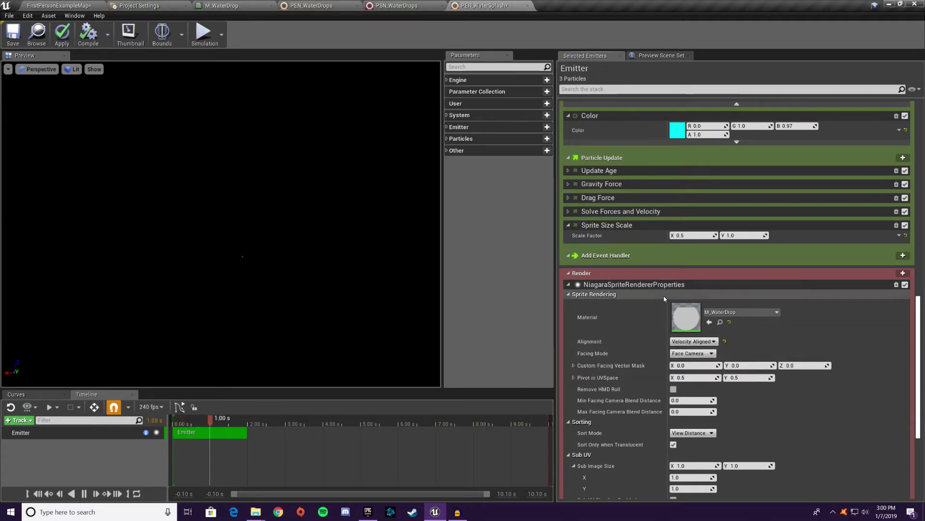
pyautogui.click(693, 341)
pyautogui.click(694, 349)
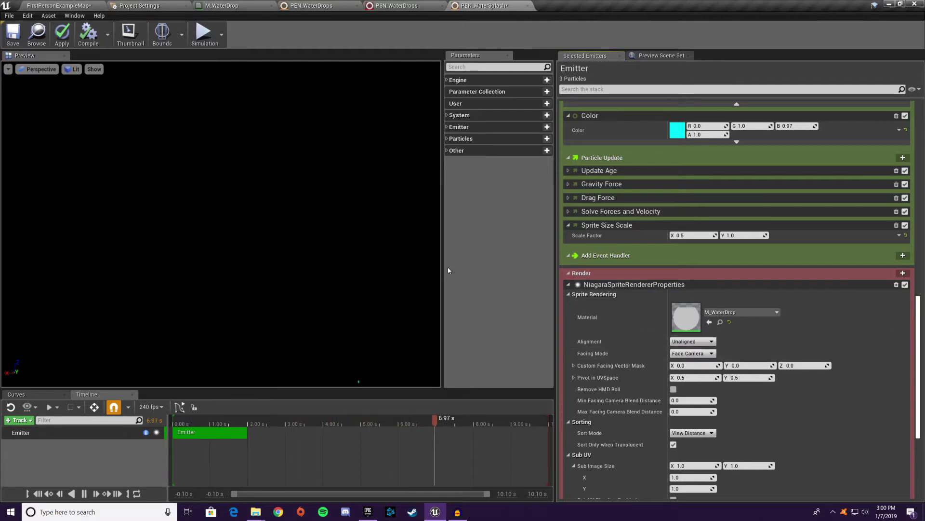
pyautogui.click(692, 341)
pyautogui.click(682, 355)
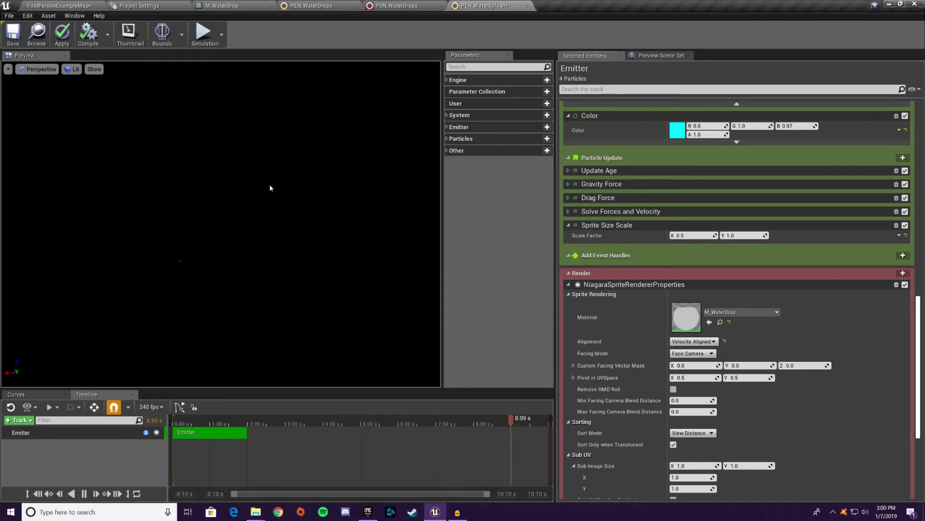
# Add a Kill Particles in Volume module with a Plane kill shape to Particle Update and save the emitter.
pyautogui.scroll(-1, 647, 264)
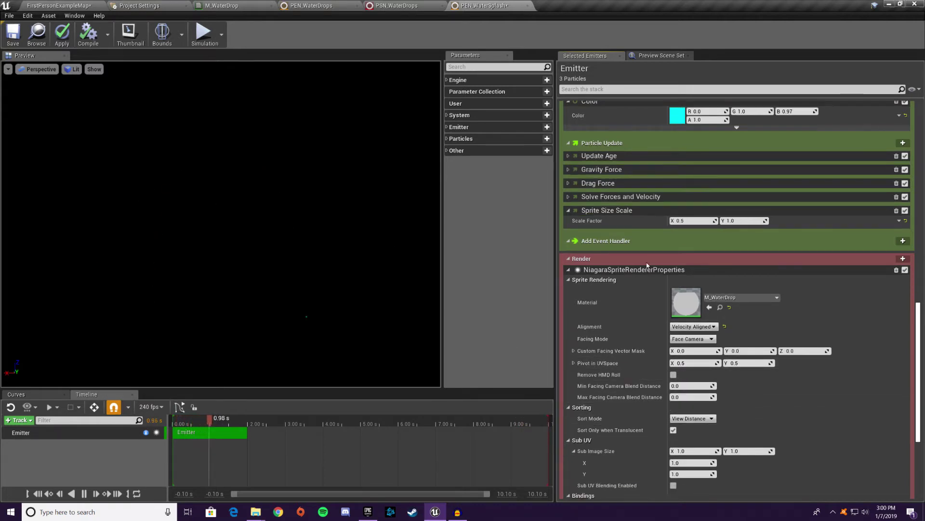
pyautogui.scroll(2, 648, 265)
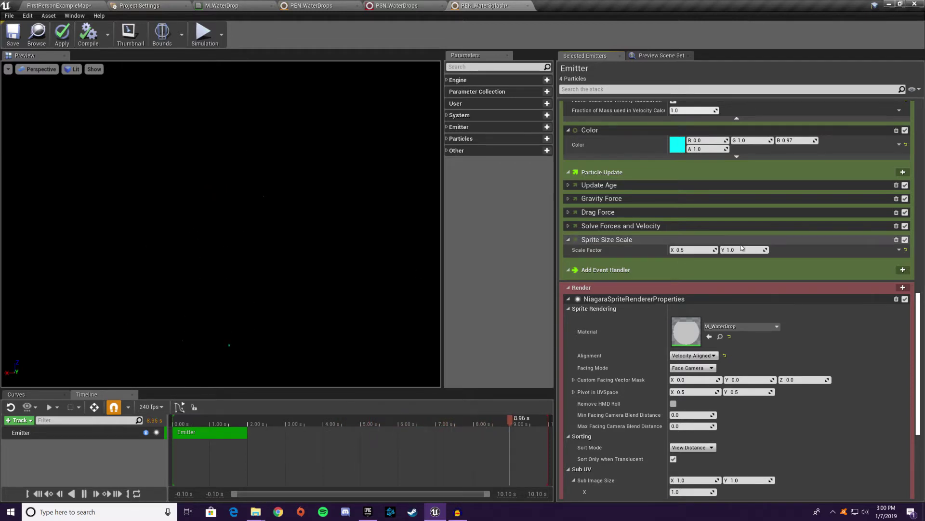
pyautogui.click(903, 171)
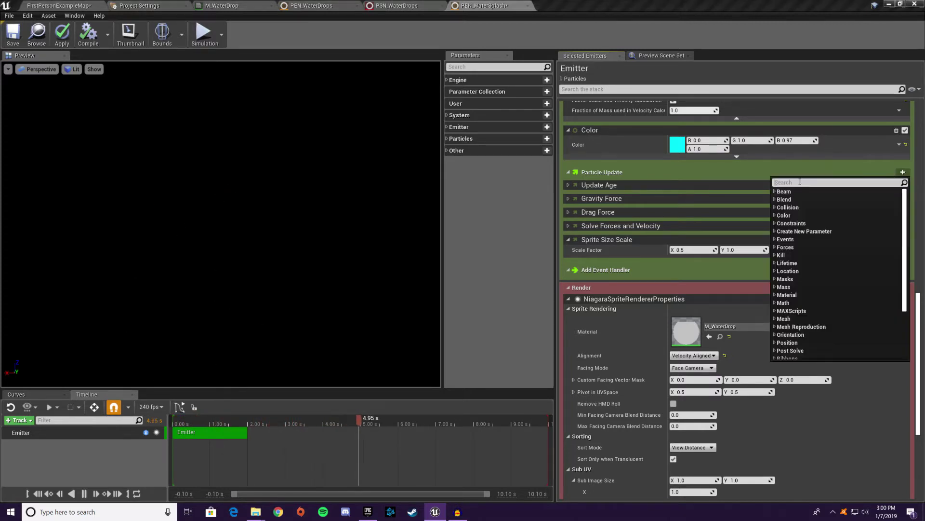
pyautogui.write('colo')
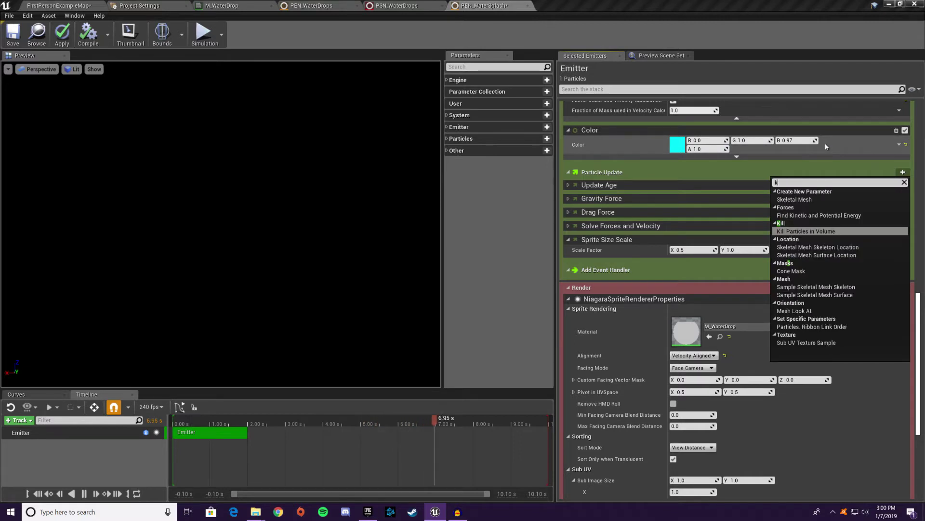
pyautogui.press('Escape')
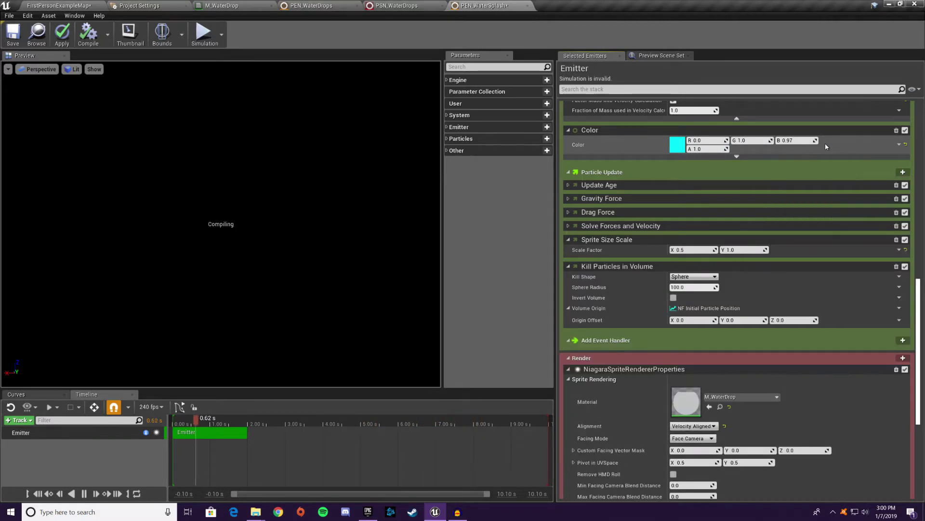
pyautogui.click(682, 279)
pyautogui.click(691, 296)
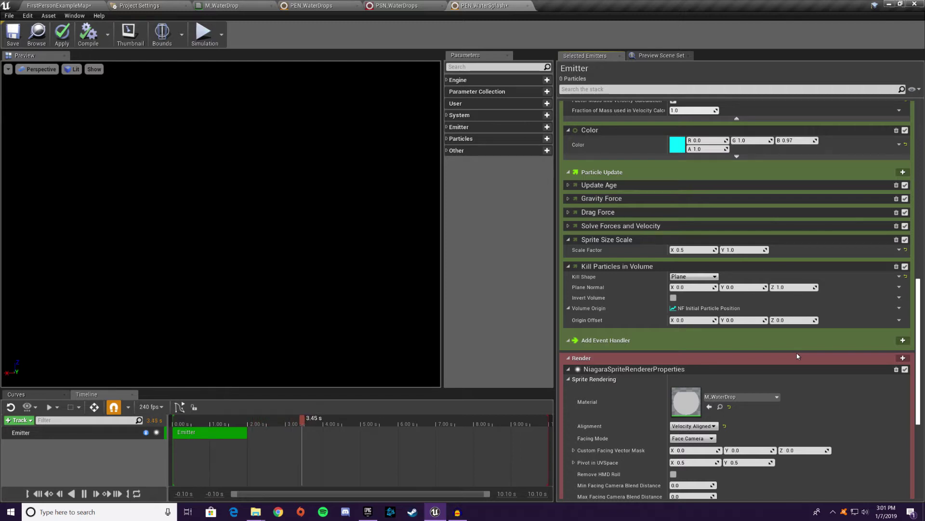
pyautogui.click(13, 30)
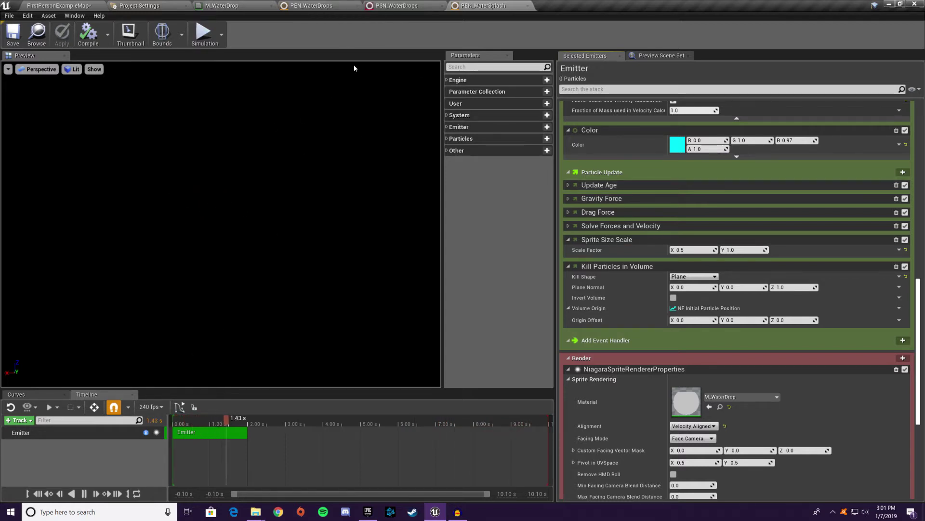
# Switch to the PEN_WaterDrops emitter and add a Kill Particles in Volume module to its Particle Update.
pyautogui.click(326, 3)
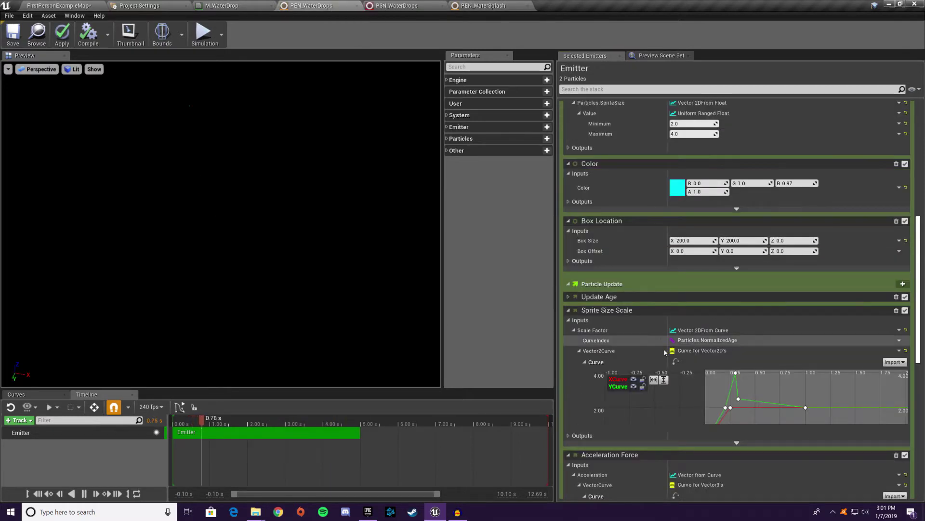
pyautogui.scroll(2, 665, 373)
pyautogui.scroll(-8, 665, 374)
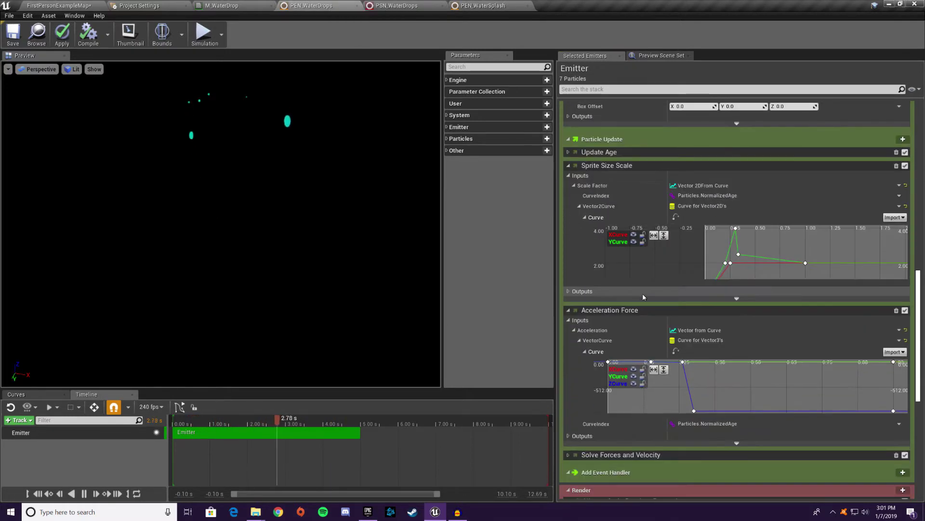
pyautogui.scroll(1, 843, 241)
pyautogui.scroll(-1, 896, 154)
pyautogui.click(903, 140)
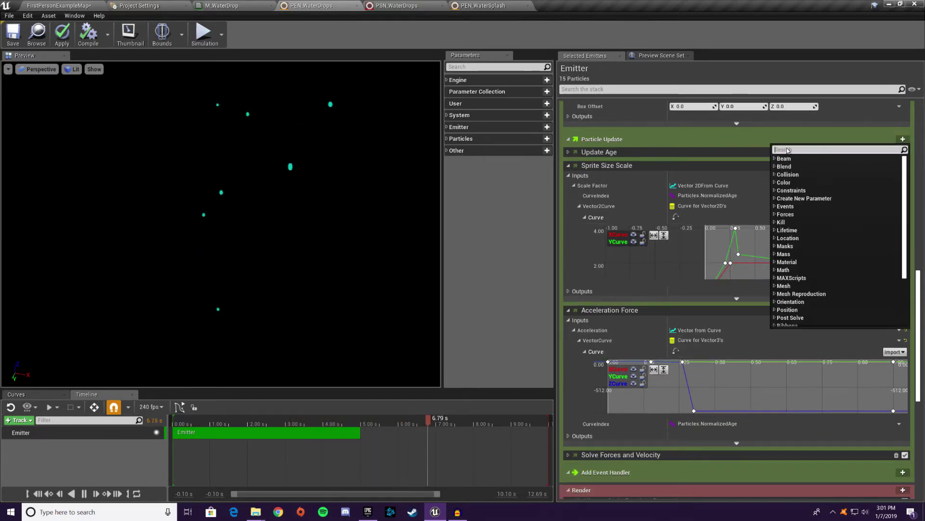
pyautogui.write('kill')
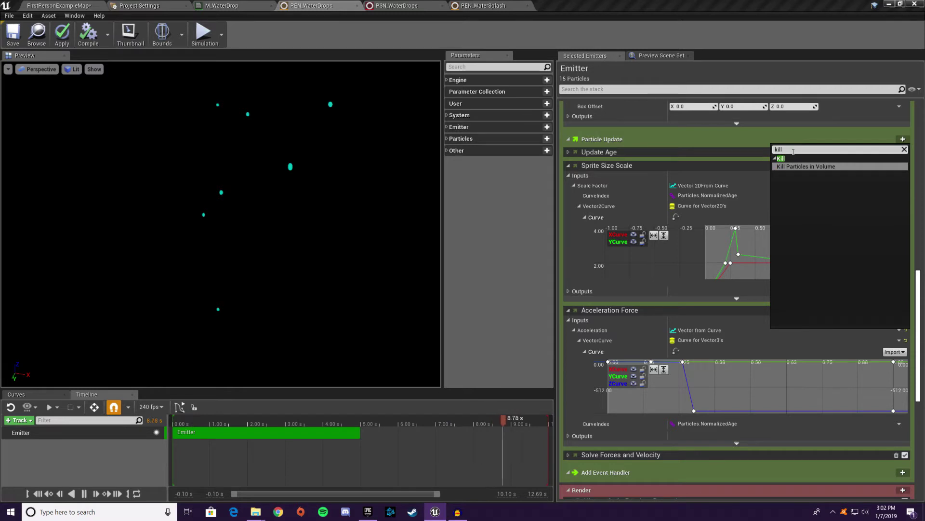
pyautogui.click(803, 167)
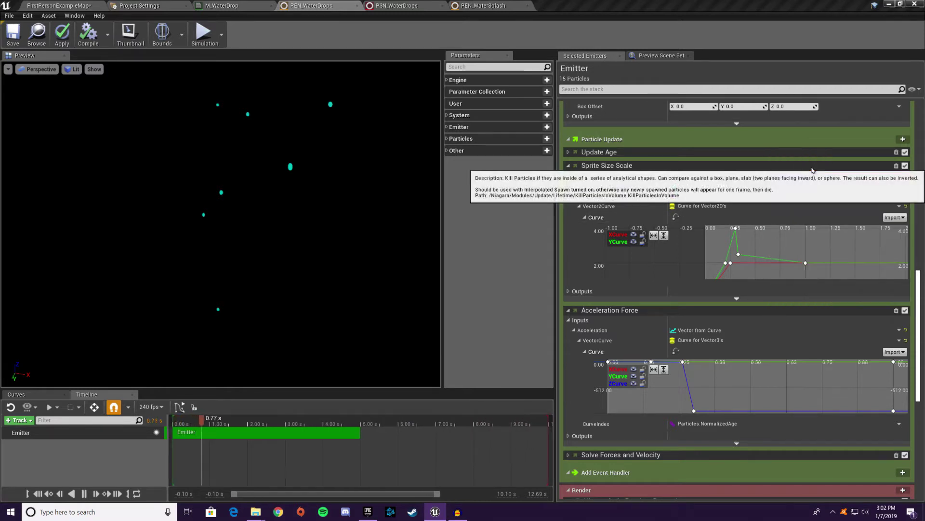
# Set the kill shape of Kill Particles in Volume to Plane and apply the emitter changes.
pyautogui.scroll(-2, 691, 367)
pyautogui.click(694, 416)
pyautogui.click(687, 432)
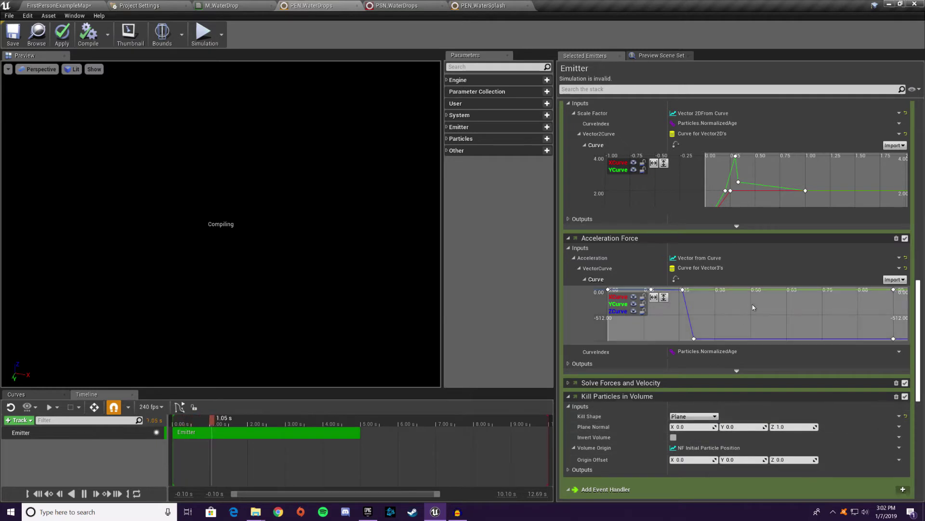
pyautogui.click(62, 35)
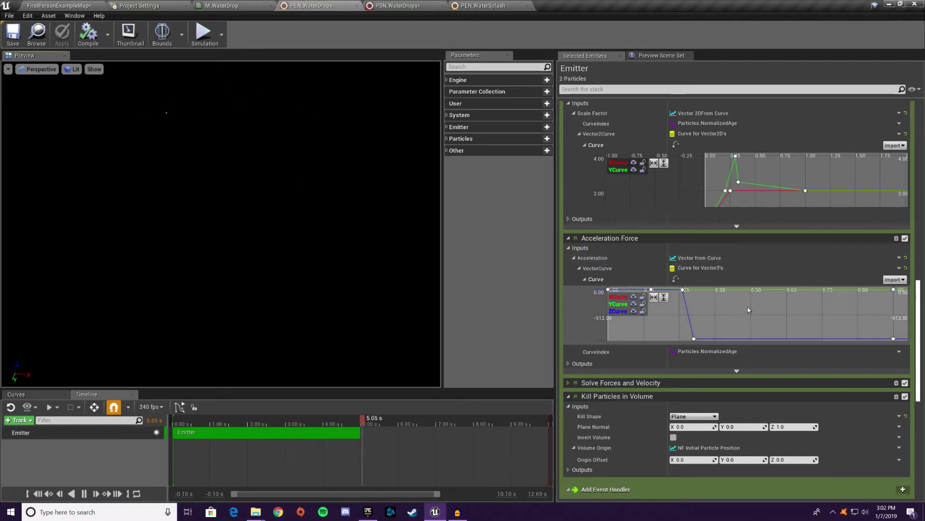
# Set the Box Location module's Box Offset Z to 300 in Particle Spawn.
pyautogui.scroll(1, 748, 309)
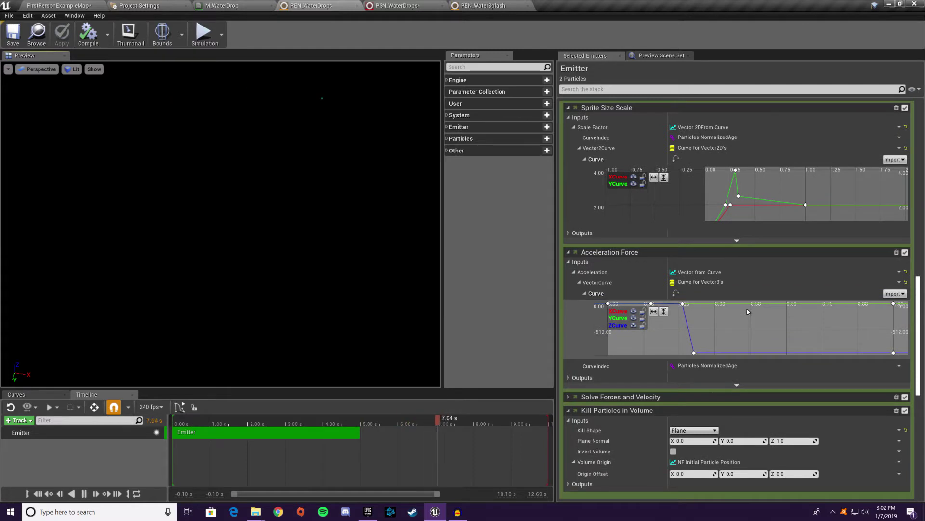
pyautogui.scroll(6, 749, 311)
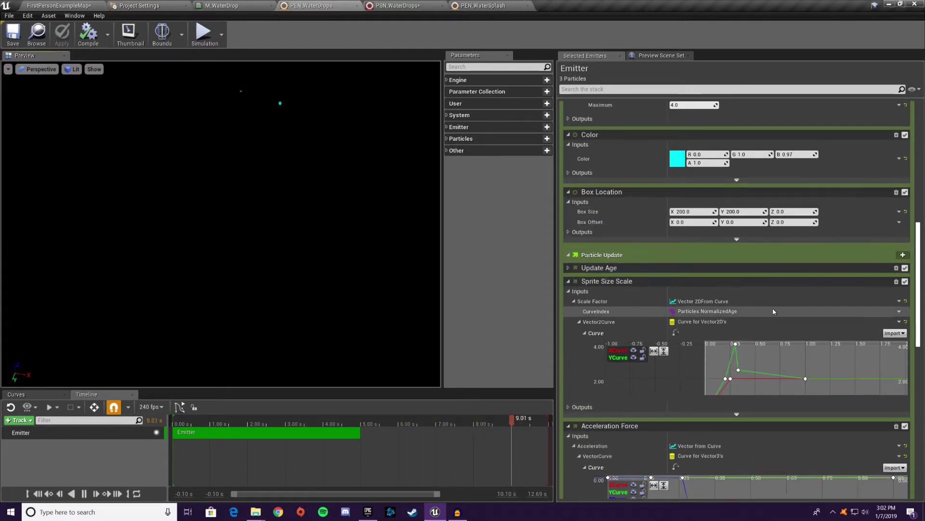
pyautogui.scroll(8, 773, 311)
pyautogui.scroll(-3, 783, 301)
pyautogui.click(802, 381)
pyautogui.write('3')
pyautogui.press('Return')
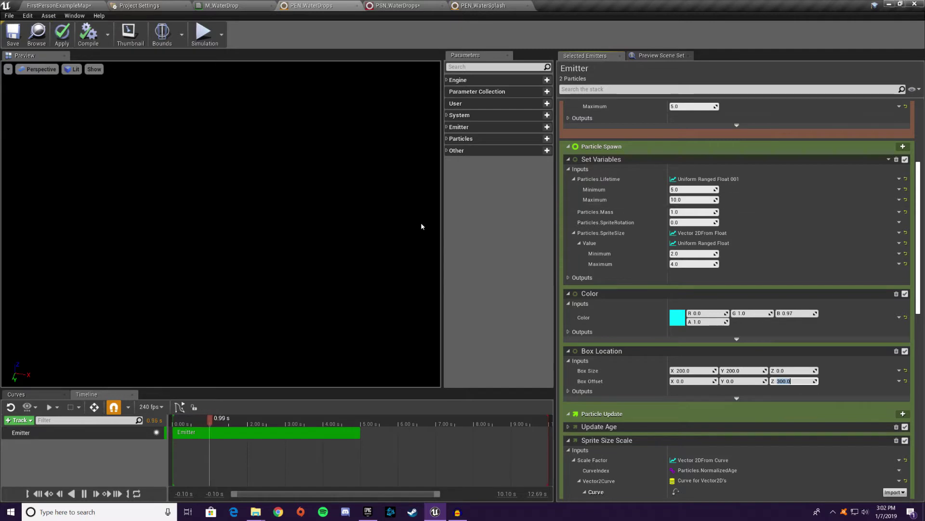
pyautogui.click(310, 197)
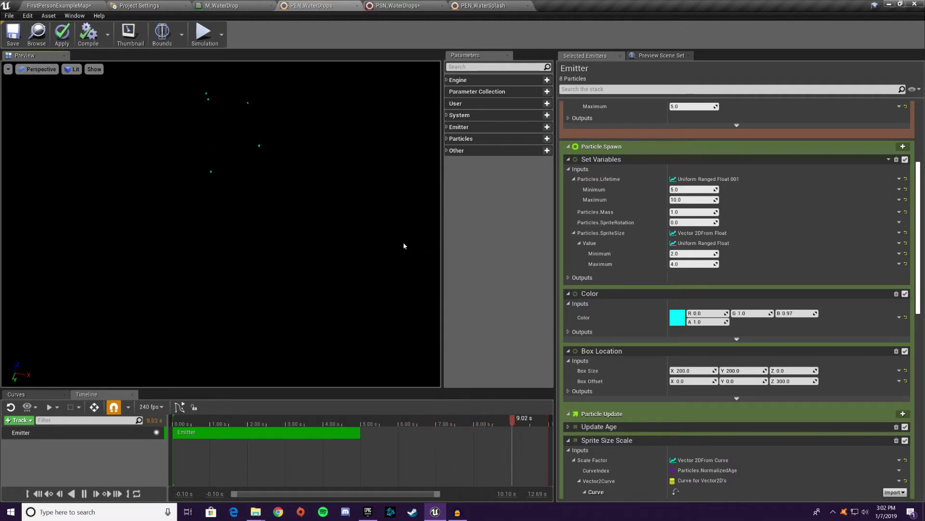
# Add a Generate Death Event module to Particle Update in the PEN_WaterDrops emitter.
pyautogui.scroll(-1, 705, 374)
pyautogui.scroll(-6, 705, 374)
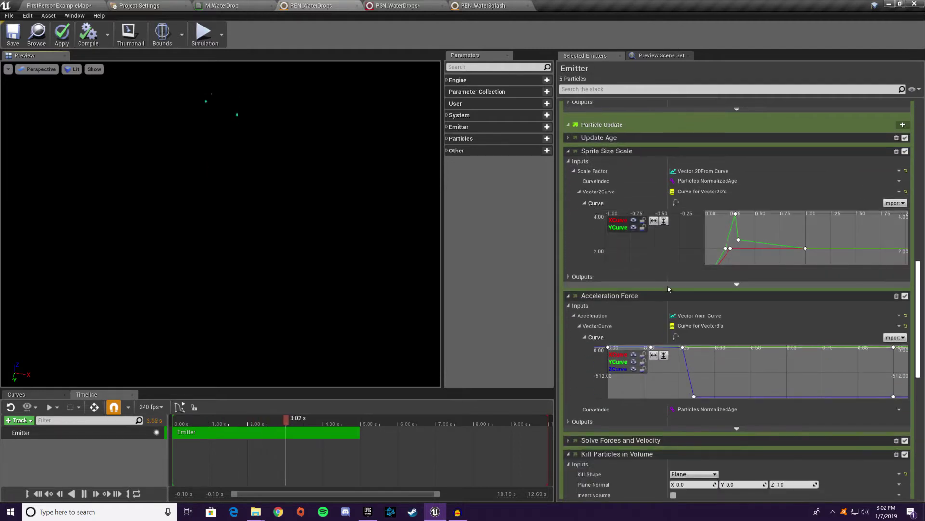
pyautogui.scroll(-1, 758, 248)
pyautogui.scroll(1, 884, 107)
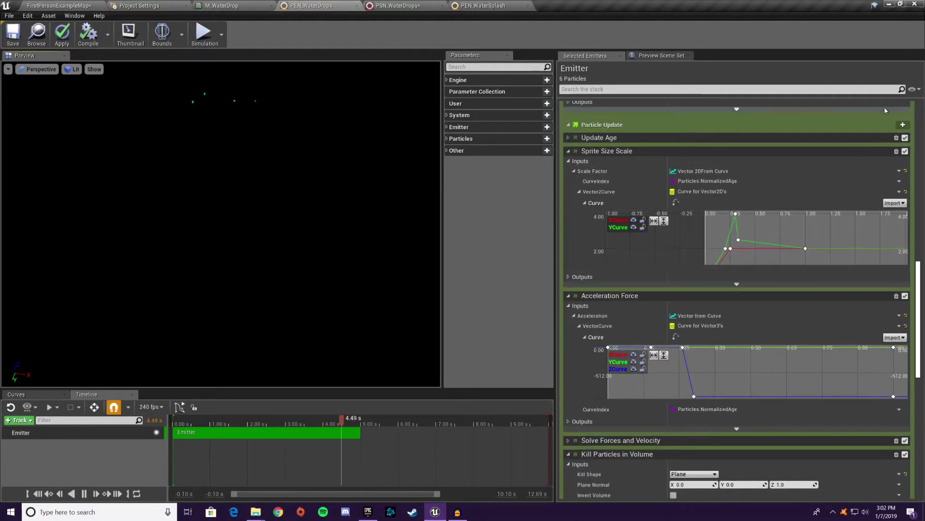
pyautogui.click(903, 125)
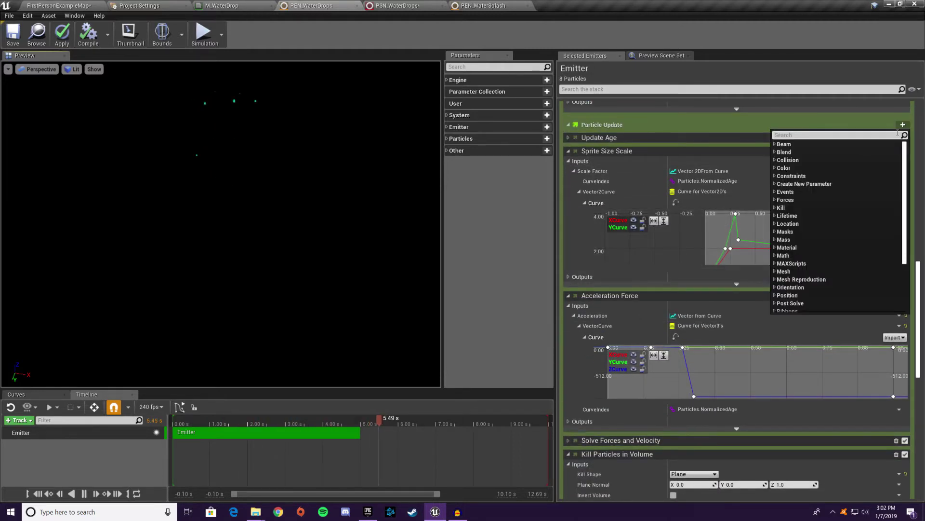
pyautogui.click(786, 191)
pyautogui.click(804, 208)
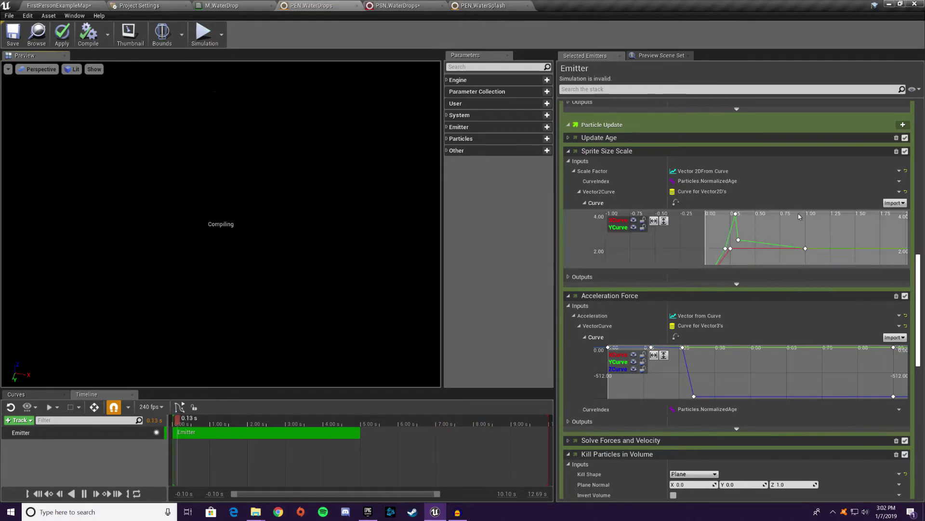
# Expand the advanced inputs of Generate Death Event and review its event condition and the values to send.
pyautogui.scroll(-4, 736, 269)
pyautogui.scroll(-1, 736, 269)
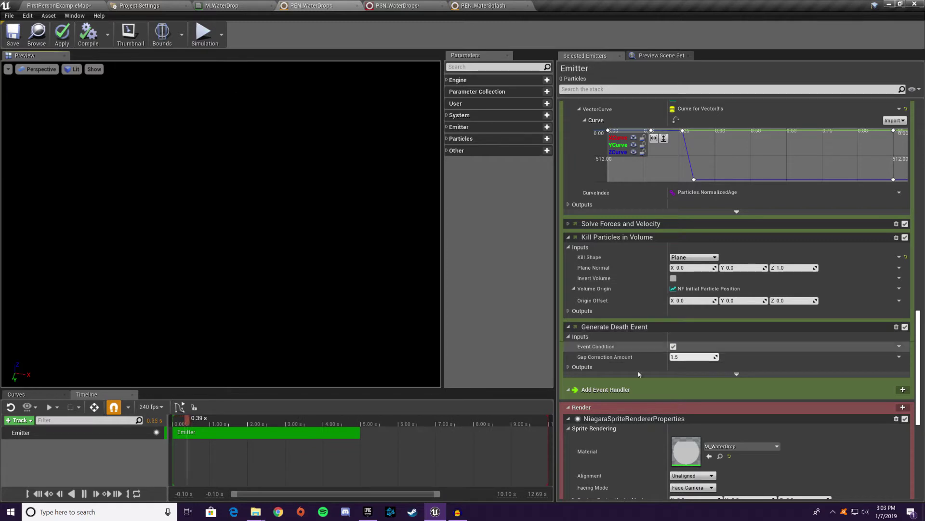
pyautogui.click(736, 374)
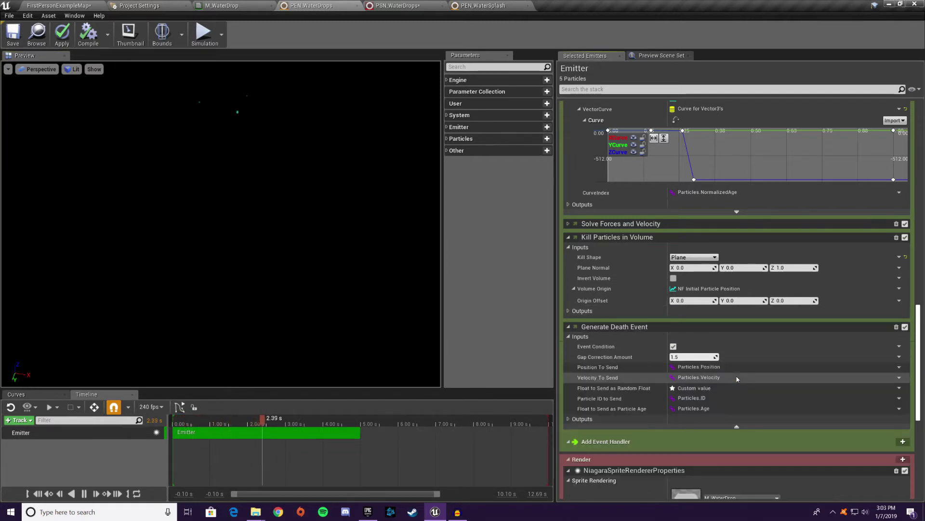
pyautogui.scroll(-2, 699, 385)
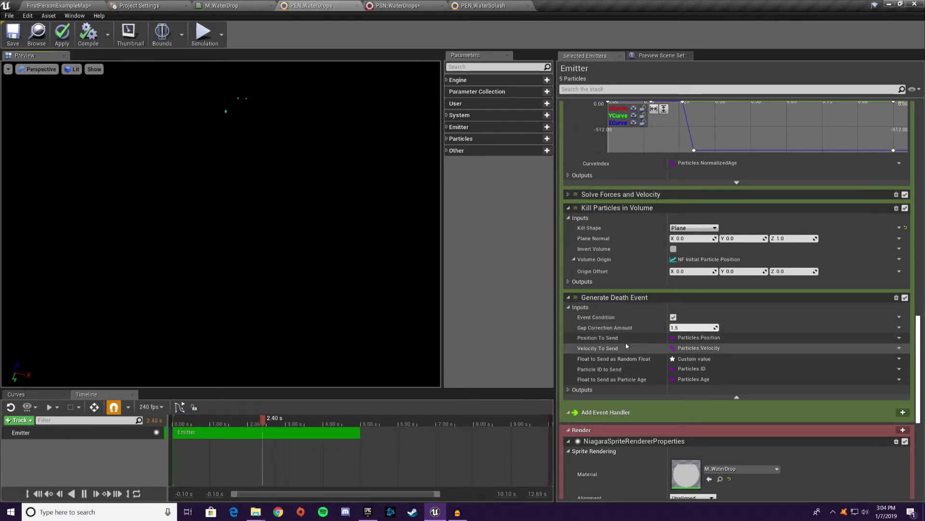
pyautogui.click(673, 317)
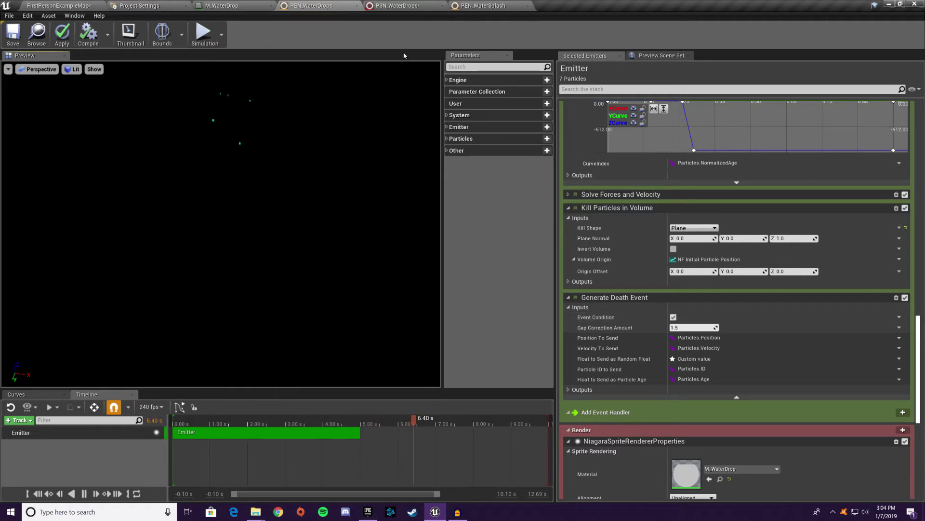
# Switch to the PSN_WaterDrops system and save it.
pyautogui.click(400, 5)
pyautogui.click(13, 34)
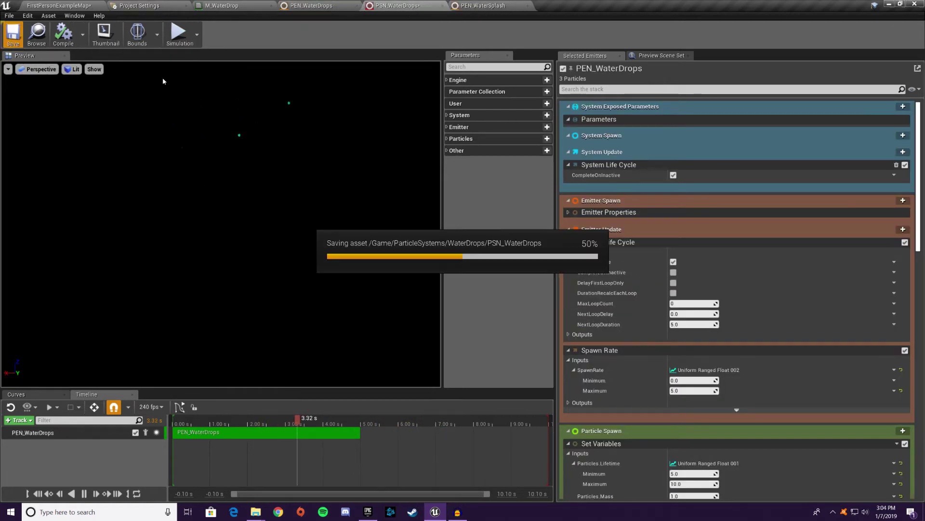
# Switch to the PEN_WaterSplash emitter and delete its Spawn Burst Instantaneous module from Emitter Update.
pyautogui.click(502, 3)
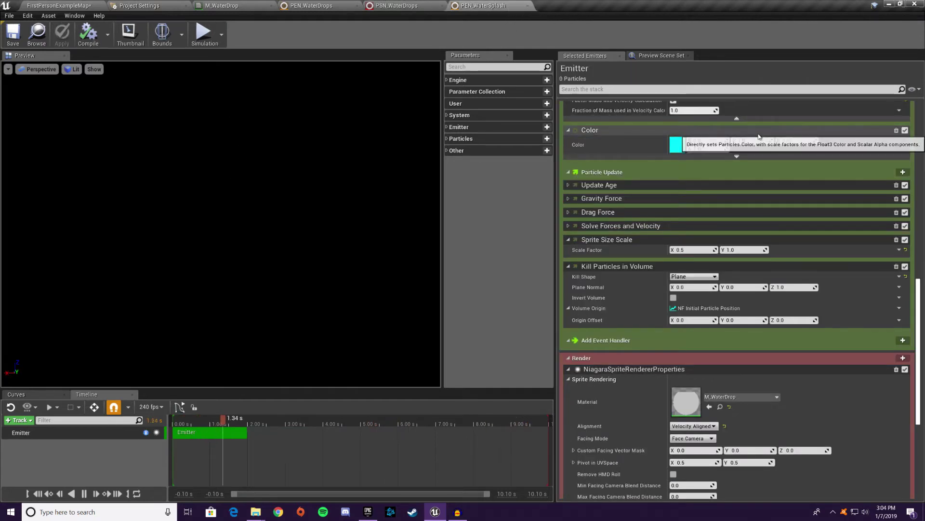
pyautogui.scroll(5, 783, 186)
pyautogui.scroll(10, 811, 180)
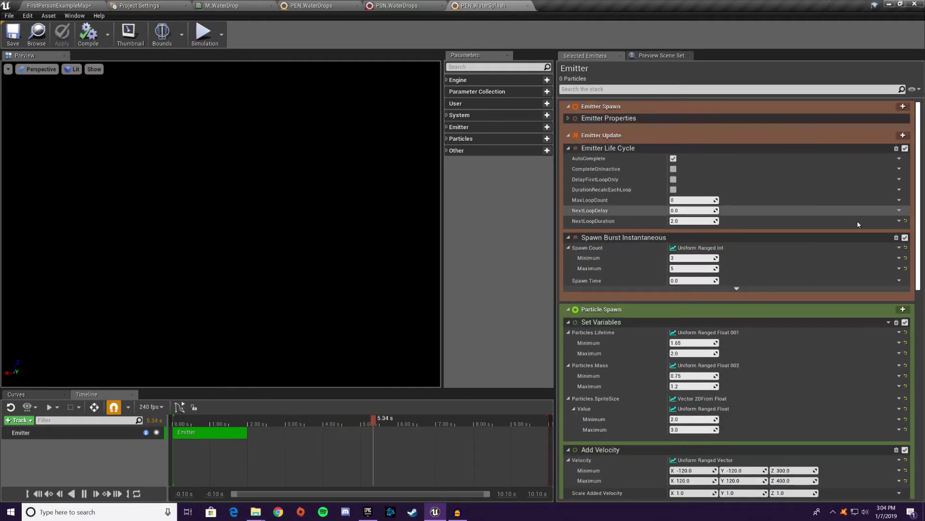
pyautogui.click(896, 238)
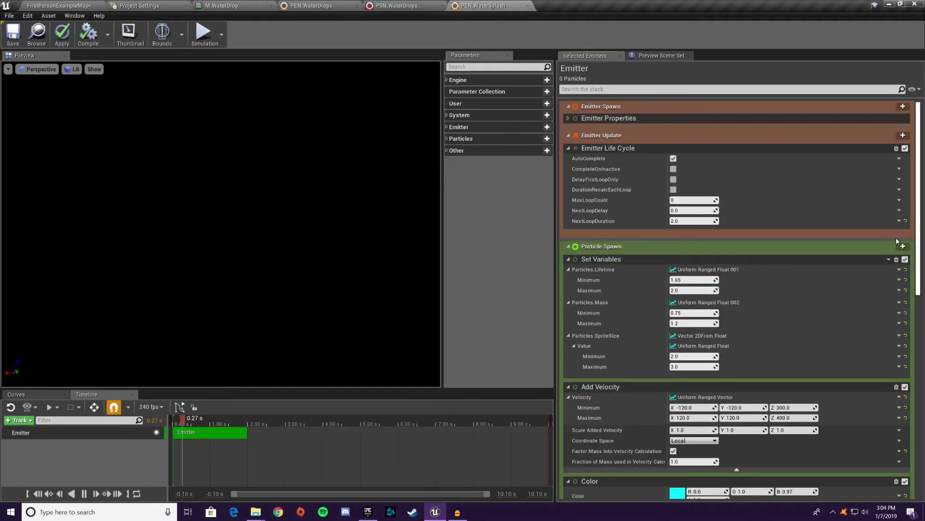
# Add an event handler to the PEN_WaterSplash emitter and set its Execution Mode to Spawned Particles.
pyautogui.scroll(-3, 815, 226)
pyautogui.scroll(-4, 800, 212)
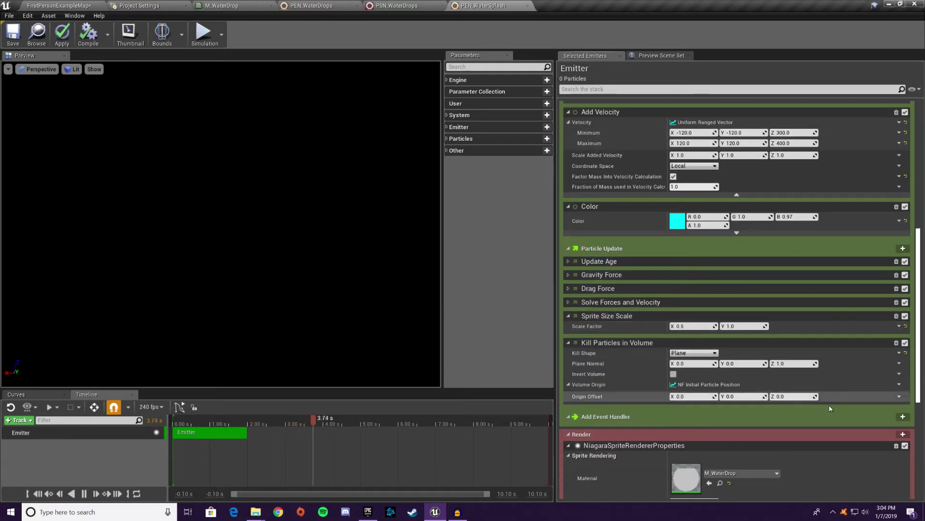
pyautogui.click(903, 416)
pyautogui.scroll(-2, 771, 385)
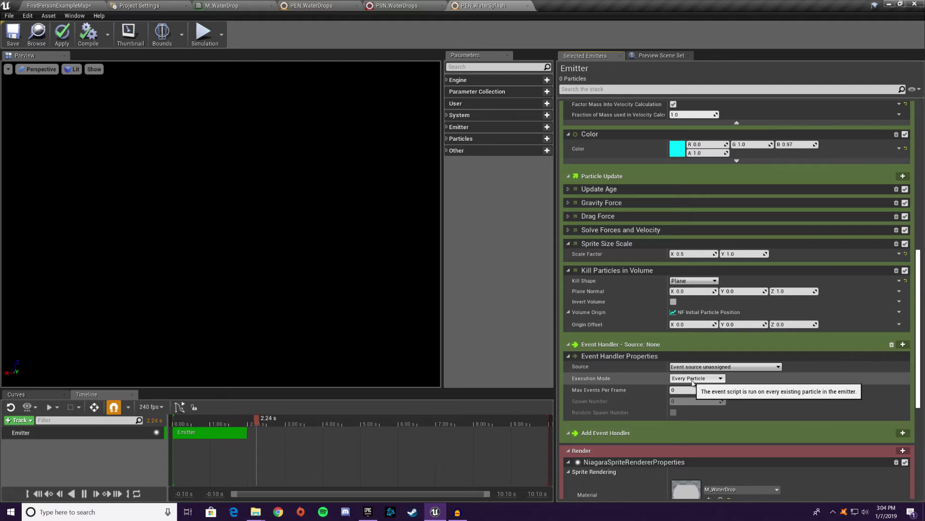
pyautogui.click(692, 380)
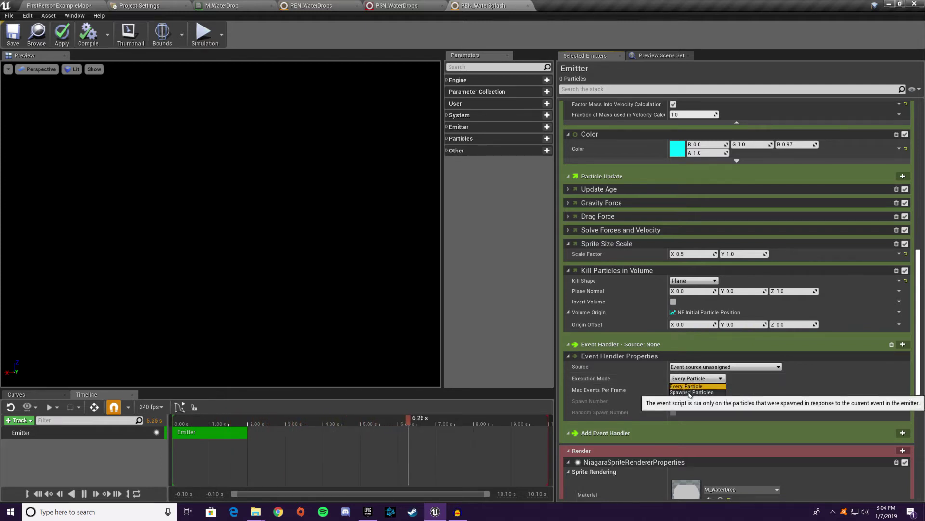
pyautogui.click(690, 392)
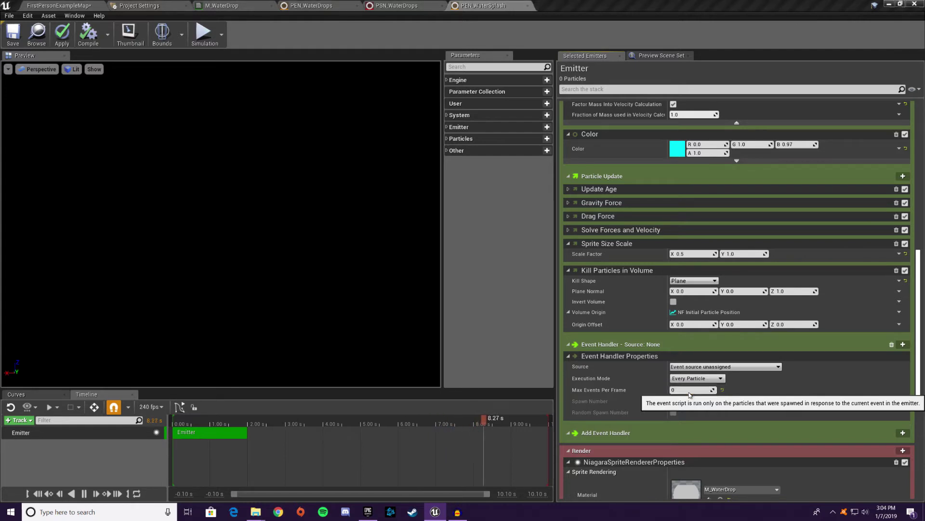
# Set the event handler's Spawn Number to 5, enable Random Spawn Number and set Min Spawn Number to 3.
pyautogui.scroll(-1, 721, 371)
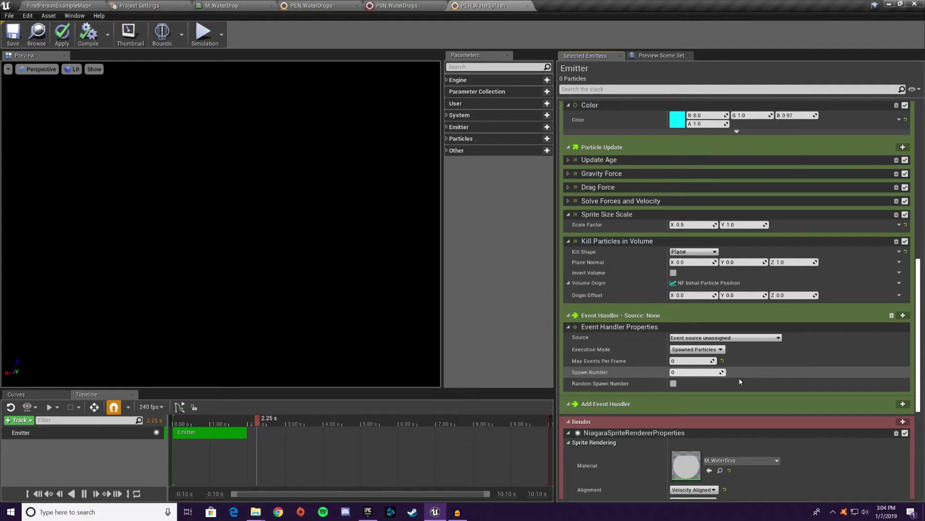
pyautogui.click(709, 371)
pyautogui.write('3')
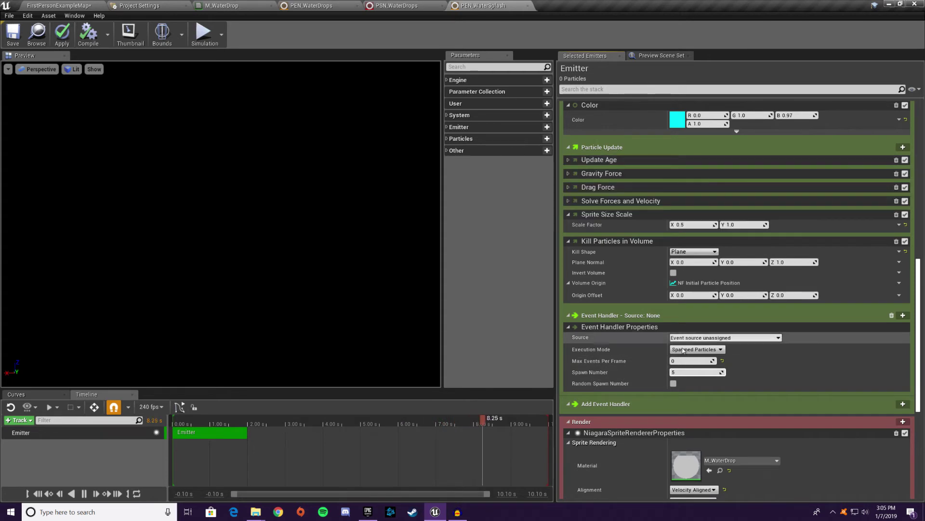
pyautogui.click(674, 383)
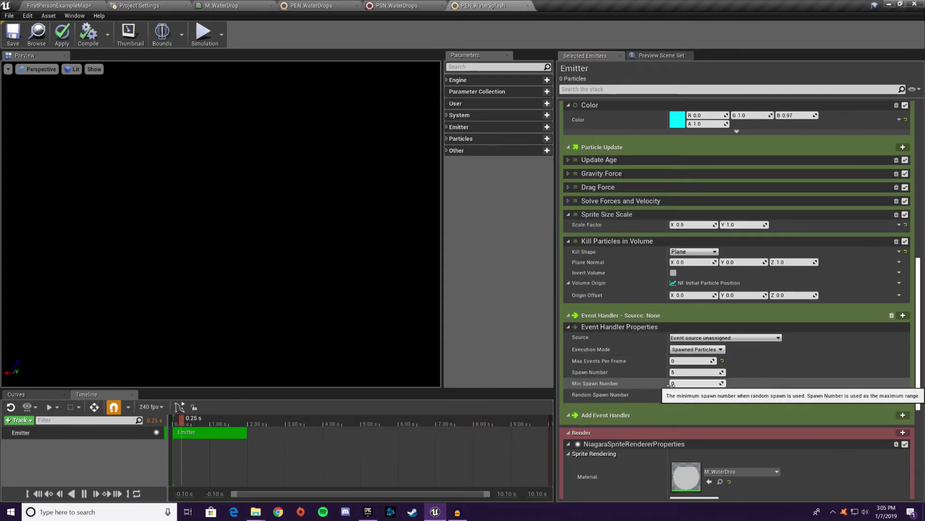
pyautogui.click(695, 383)
pyautogui.write('3')
pyautogui.press('Return')
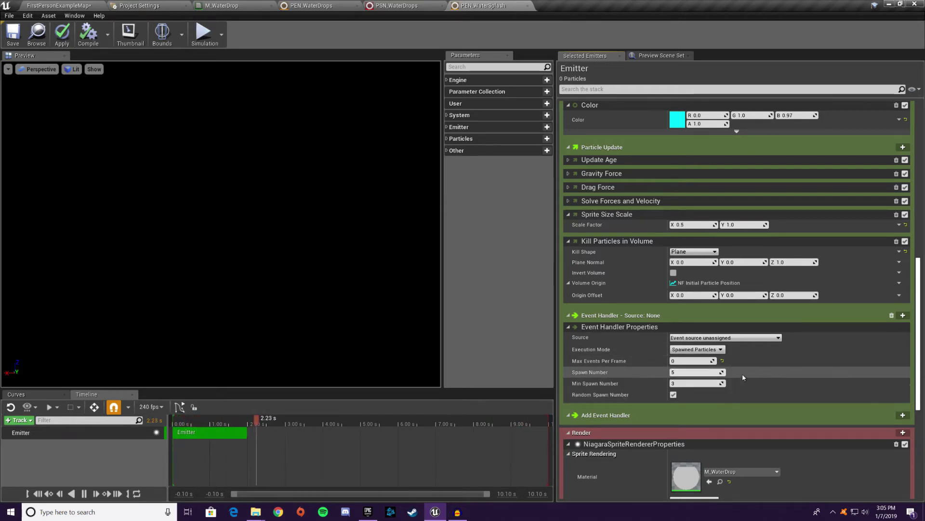
# Review the splash emitter's particle modules together with the spawn settings in Event Handler Properties.
pyautogui.scroll(1, 777, 345)
pyautogui.scroll(8, 777, 345)
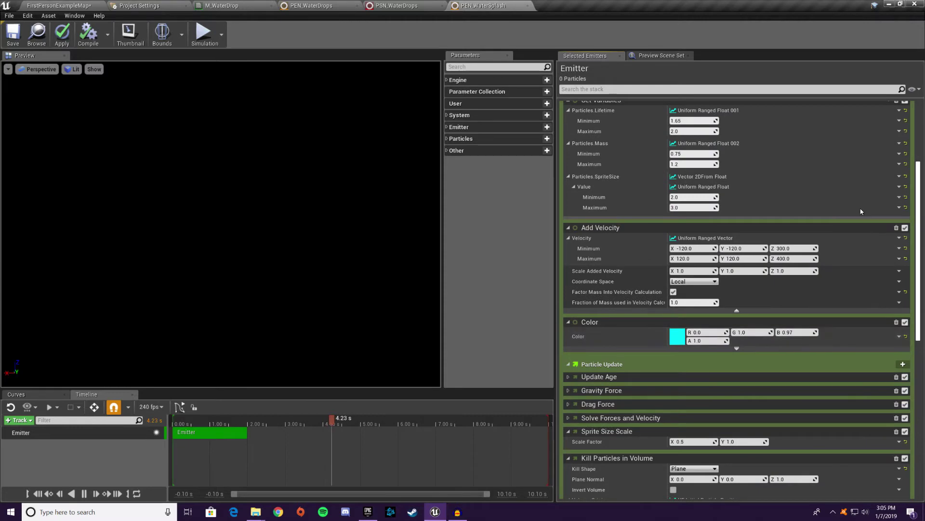
pyautogui.scroll(-4, 777, 299)
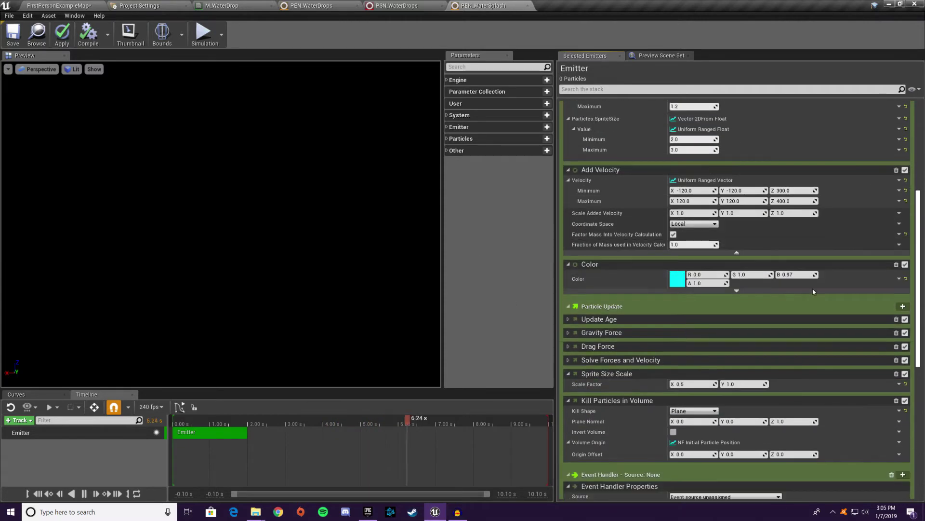
pyautogui.scroll(-5, 672, 404)
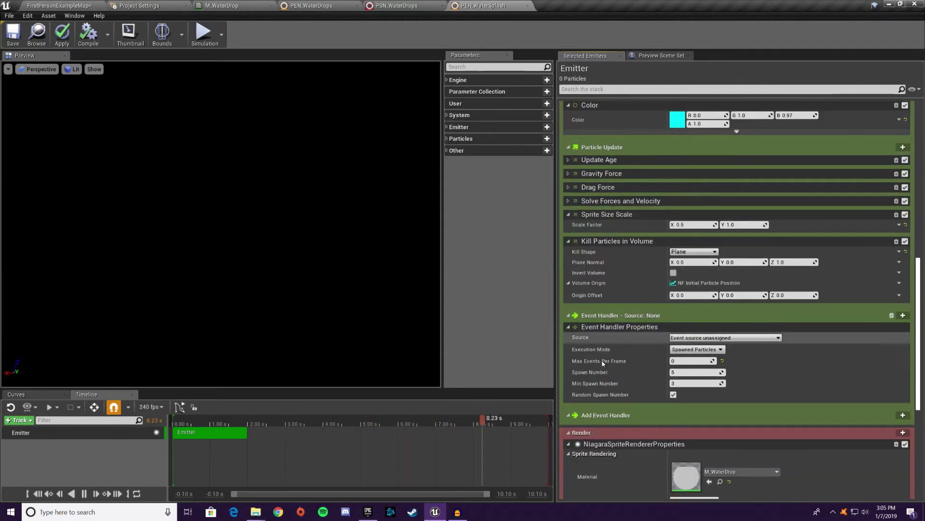
pyautogui.scroll(-3, 811, 389)
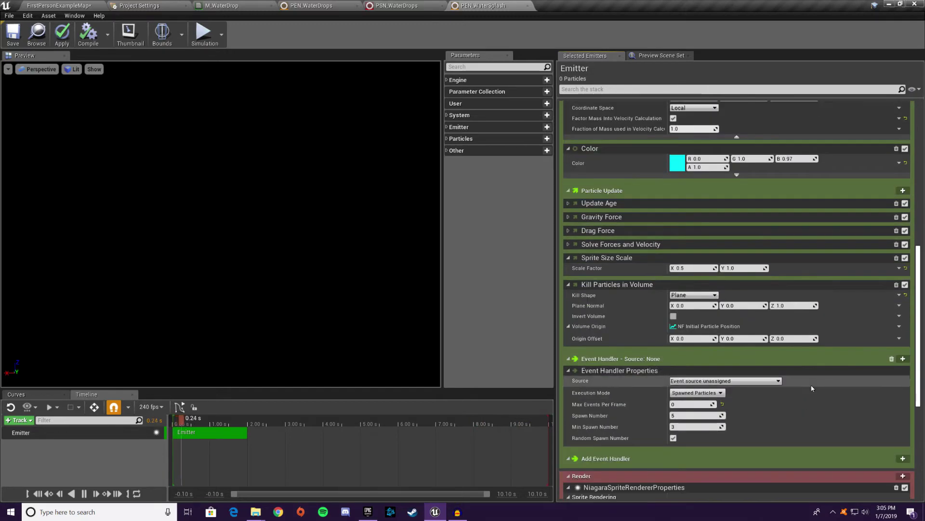
pyautogui.scroll(-3, 813, 387)
pyautogui.scroll(1, 699, 270)
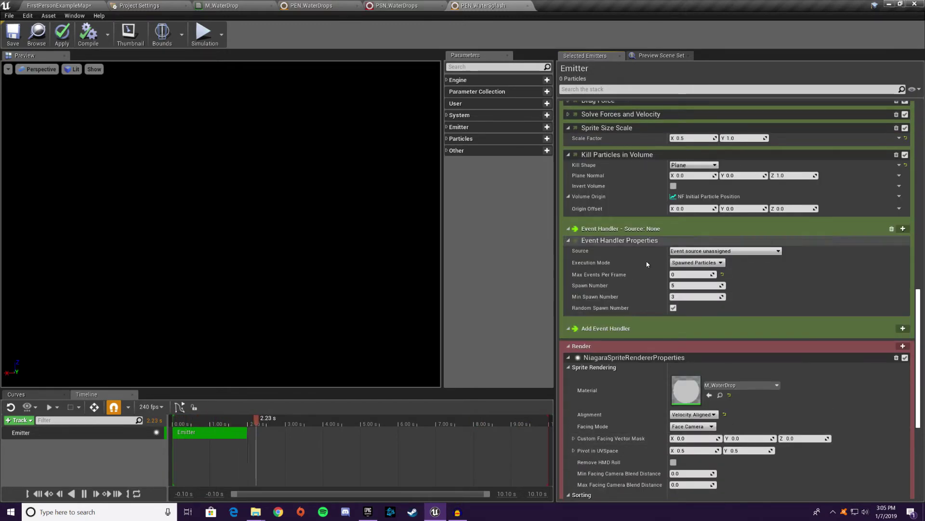
pyautogui.click(681, 306)
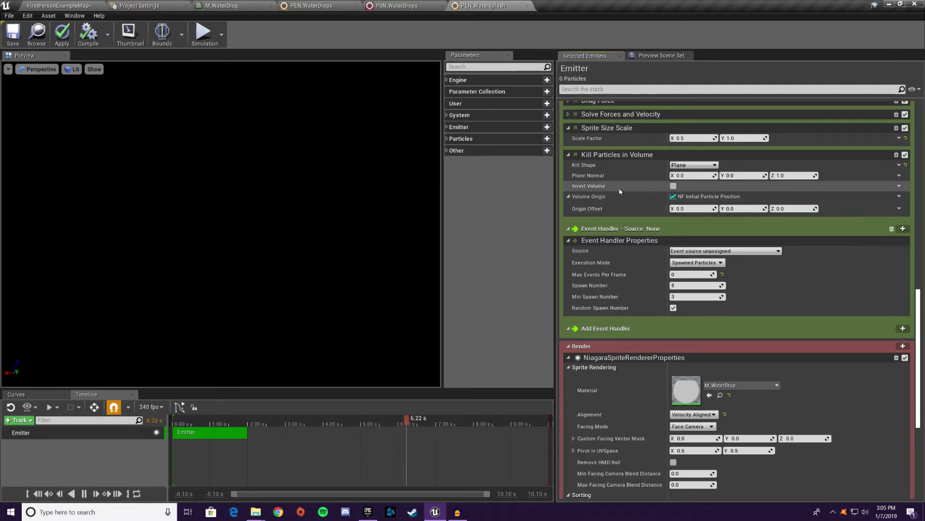
pyautogui.scroll(5, 698, 442)
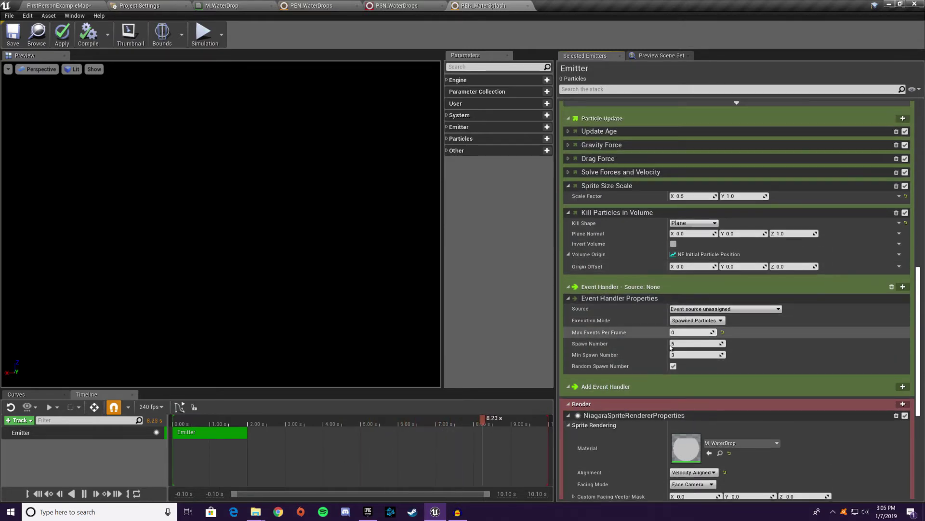
pyautogui.scroll(3, 699, 442)
pyautogui.scroll(-4, 733, 196)
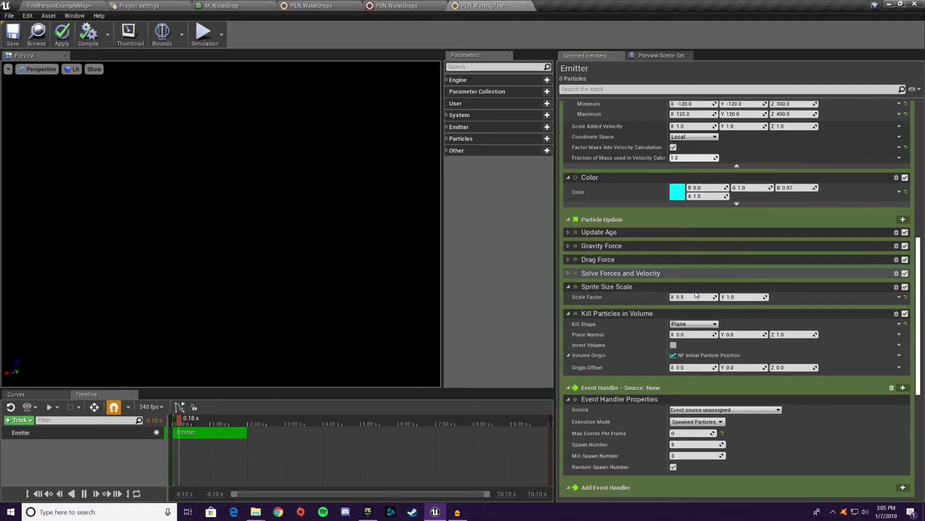
pyautogui.scroll(-2, 734, 195)
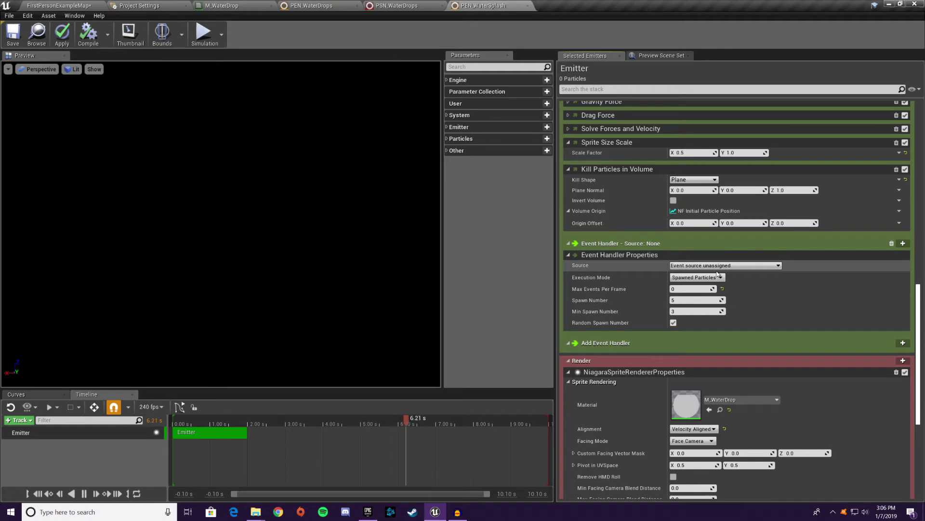
pyautogui.scroll(2, 768, 341)
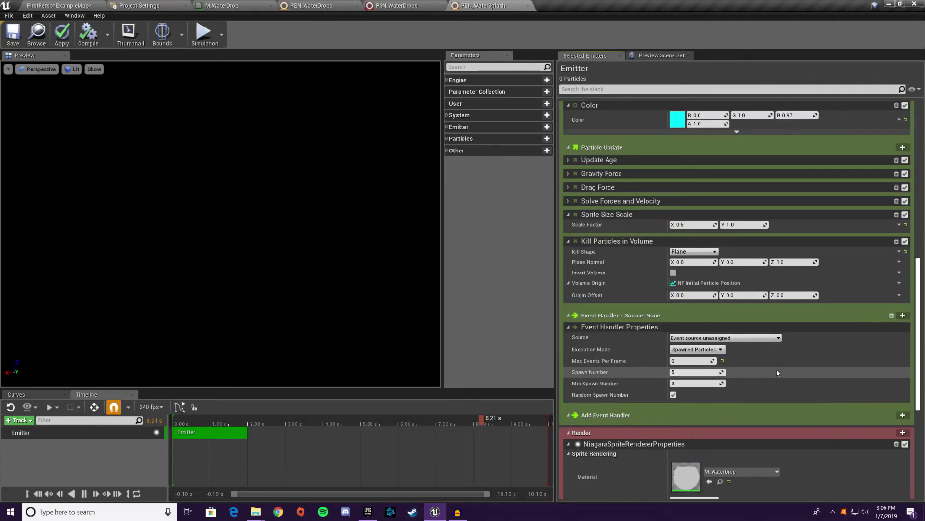
pyautogui.scroll(-1, 837, 330)
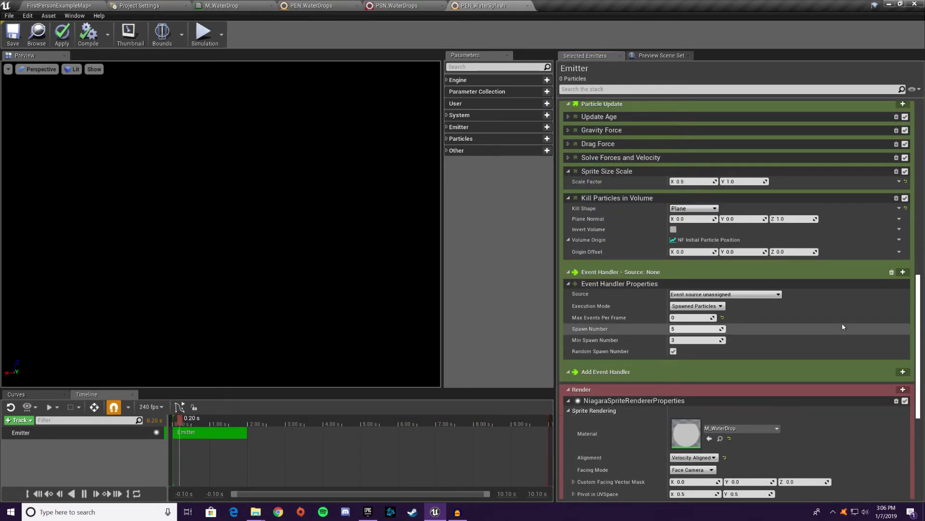
# Add a Receive Death Event module to the PEN_WaterSplash event handler, with Write Payload to Particle Attributes enabled.
pyautogui.click(903, 273)
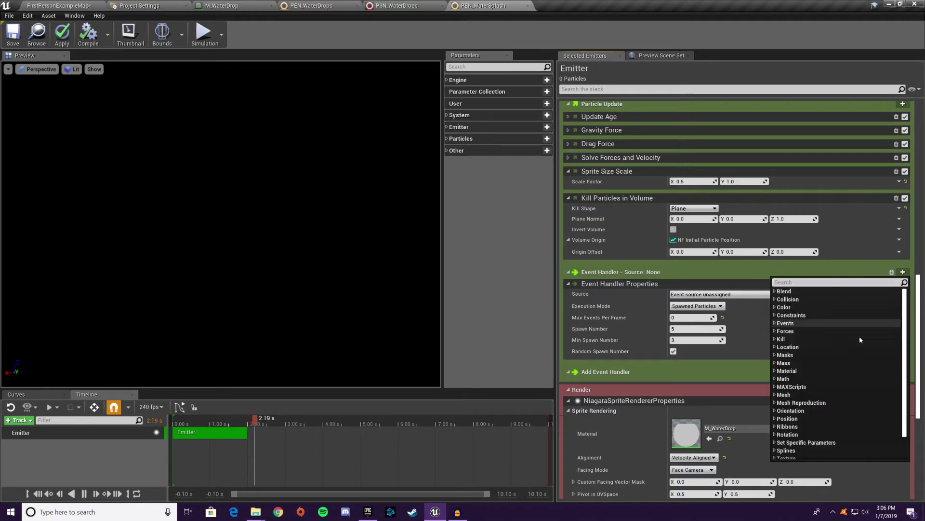
pyautogui.click(777, 323)
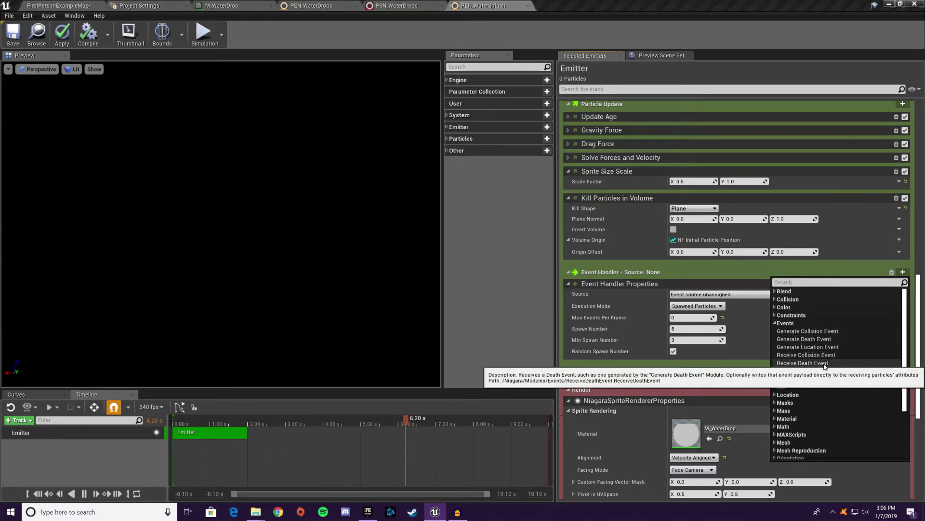
pyautogui.click(803, 363)
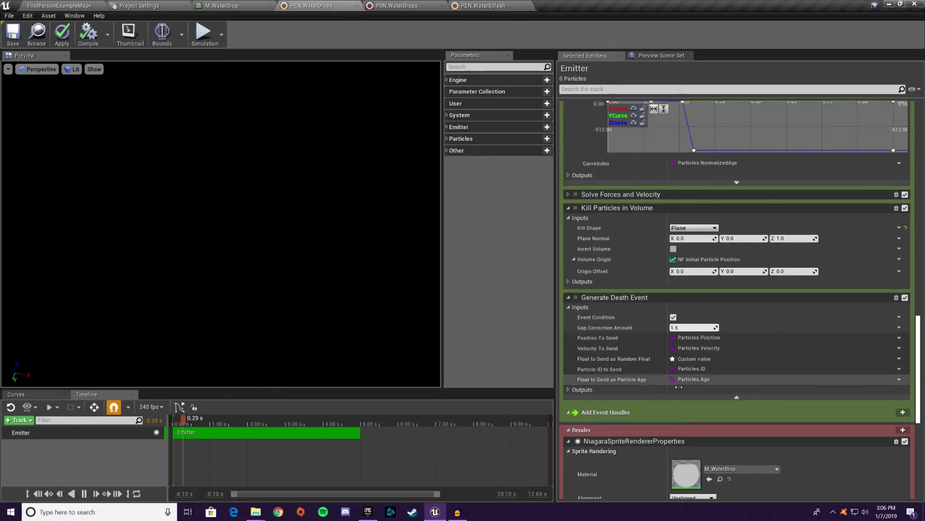
pyautogui.click(479, 7)
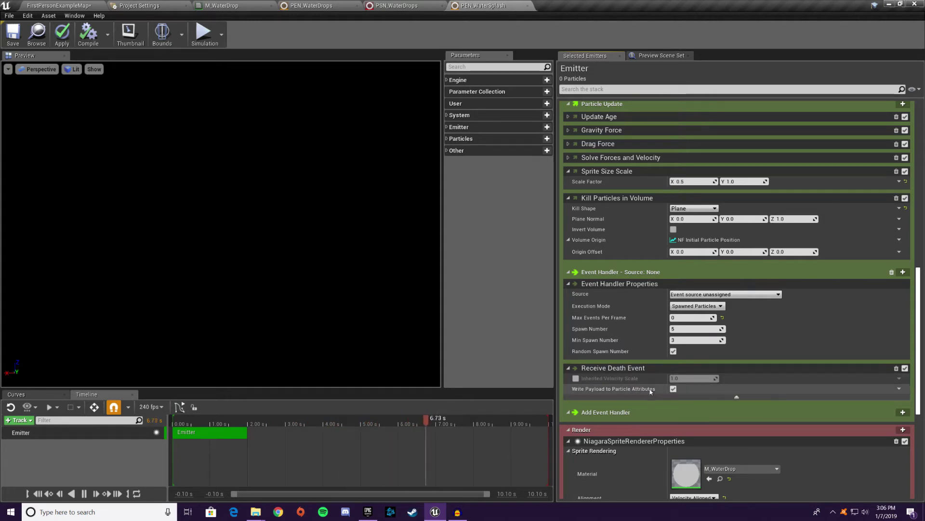
pyautogui.click(673, 389)
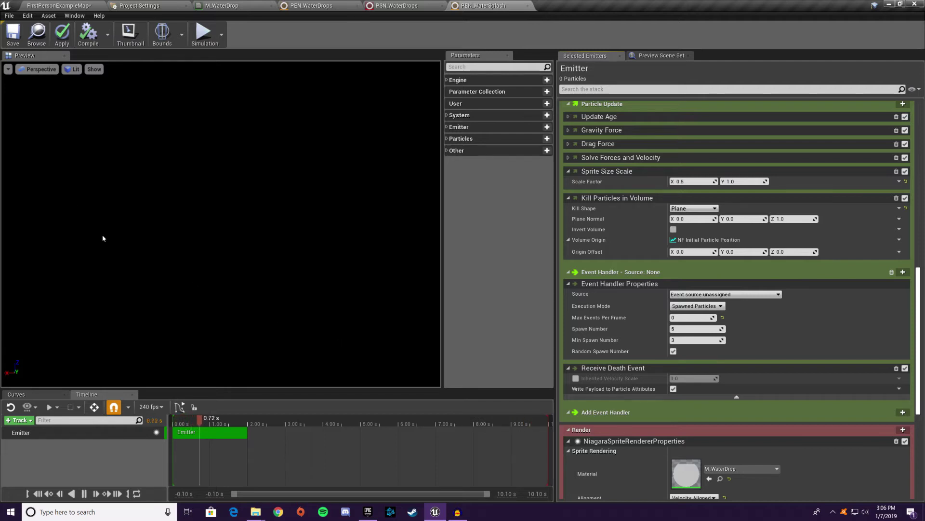
pyautogui.click(396, 6)
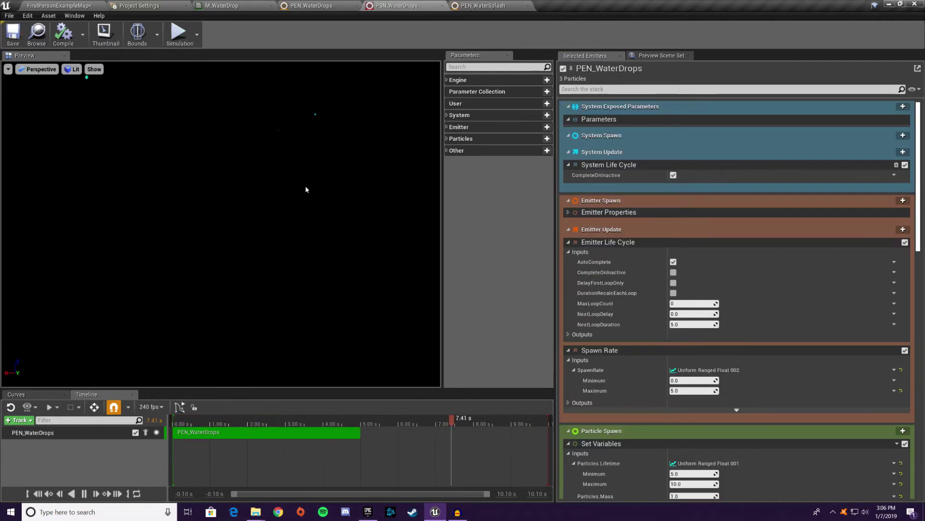
pyautogui.rightClick(80, 465)
pyautogui.click(69, 456)
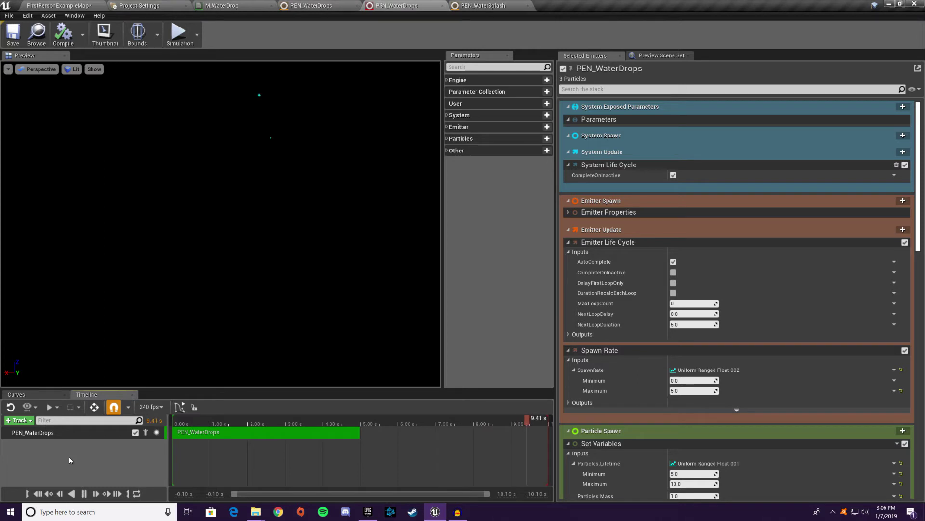
pyautogui.rightClick(69, 456)
pyautogui.click(56, 456)
pyautogui.click(332, 6)
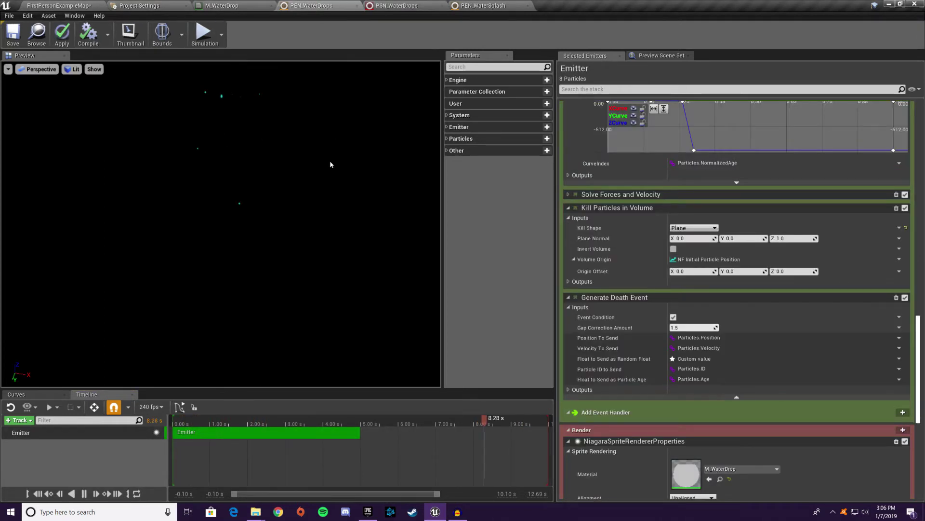
# Switch to the PSN_WaterDrops system and examine the PEN_WaterDrops emitter's spawn and update modules.
pyautogui.click(395, 5)
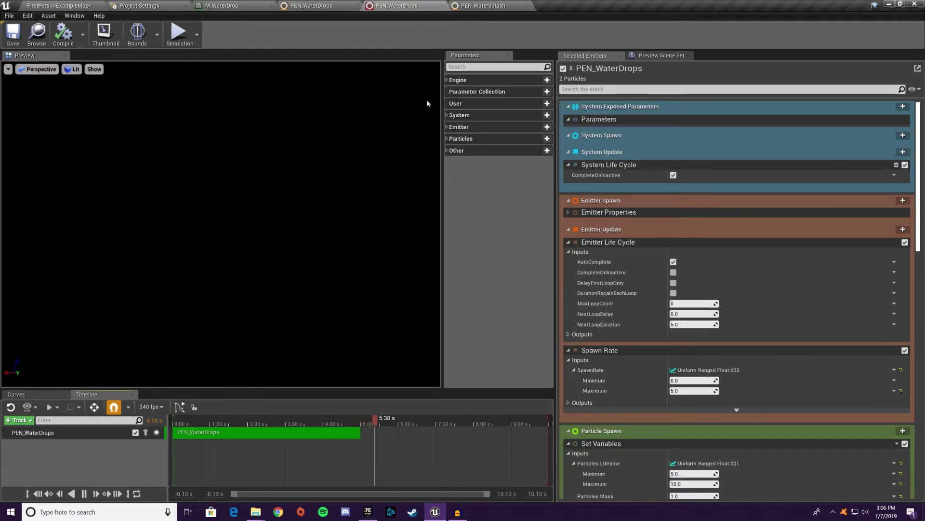
pyautogui.scroll(-5, 771, 371)
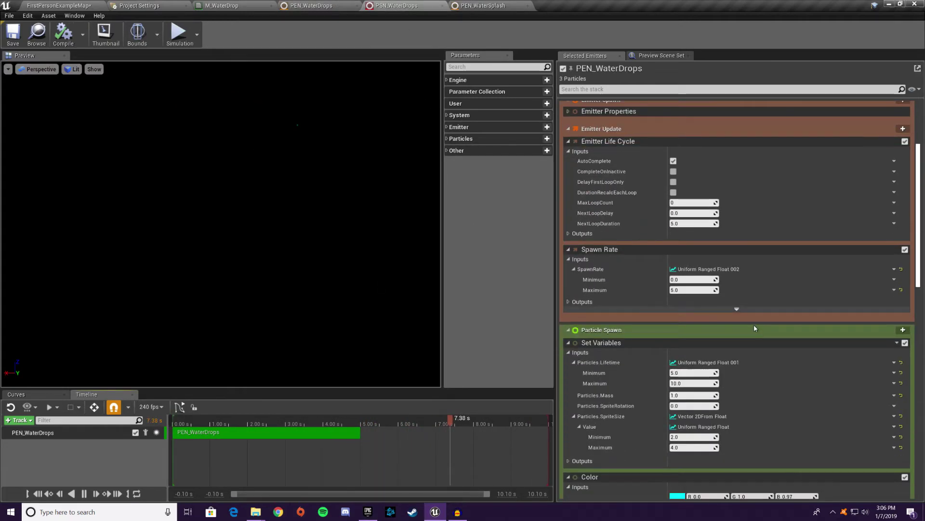
pyautogui.scroll(2, 754, 324)
pyautogui.click(68, 432)
pyautogui.scroll(-4, 730, 262)
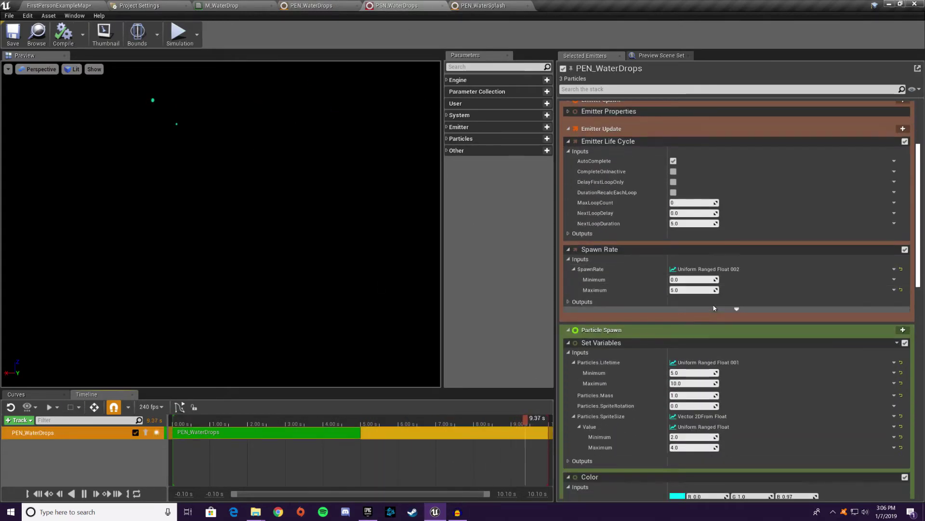
pyautogui.scroll(-10, 731, 259)
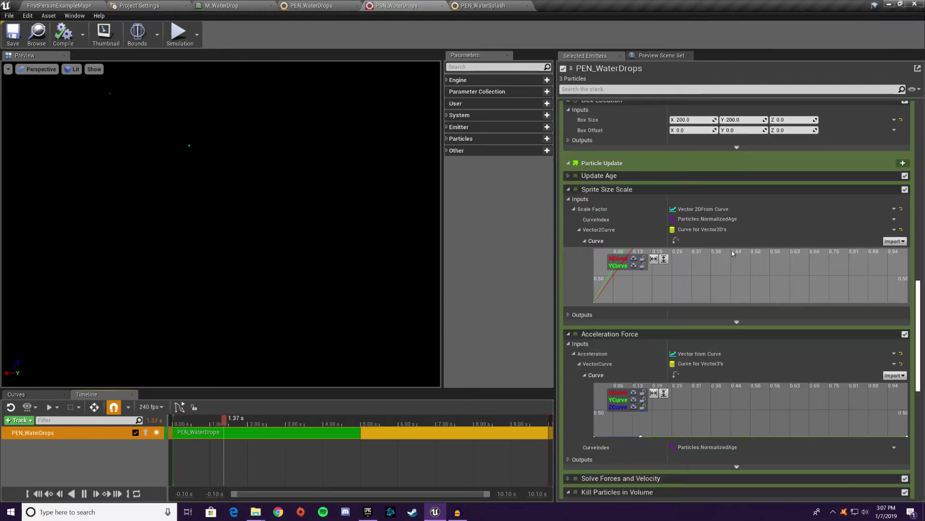
pyautogui.scroll(-2, 732, 253)
pyautogui.scroll(6, 733, 297)
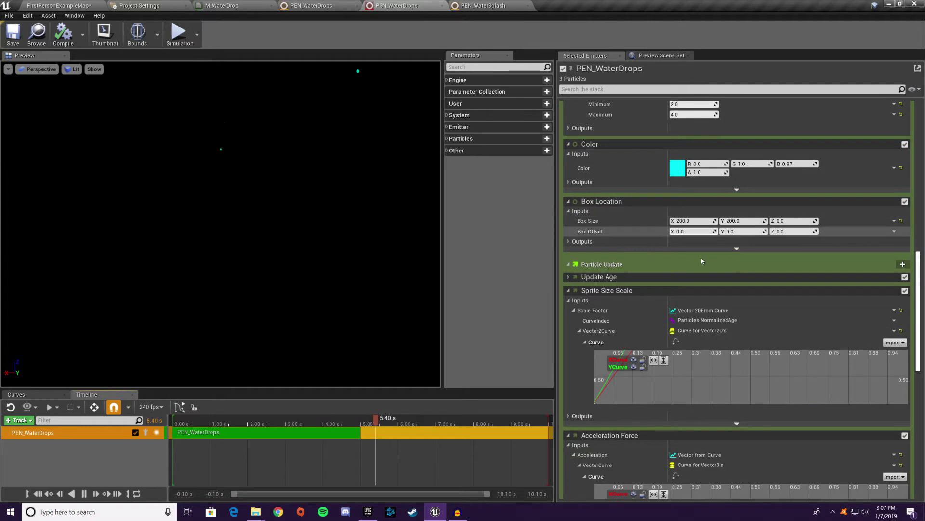
# Apply the PEN_WaterDrops emitter's changes so that the PSN_WaterDrops system takes over its Box Offset Z of 300.
pyautogui.click(900, 221)
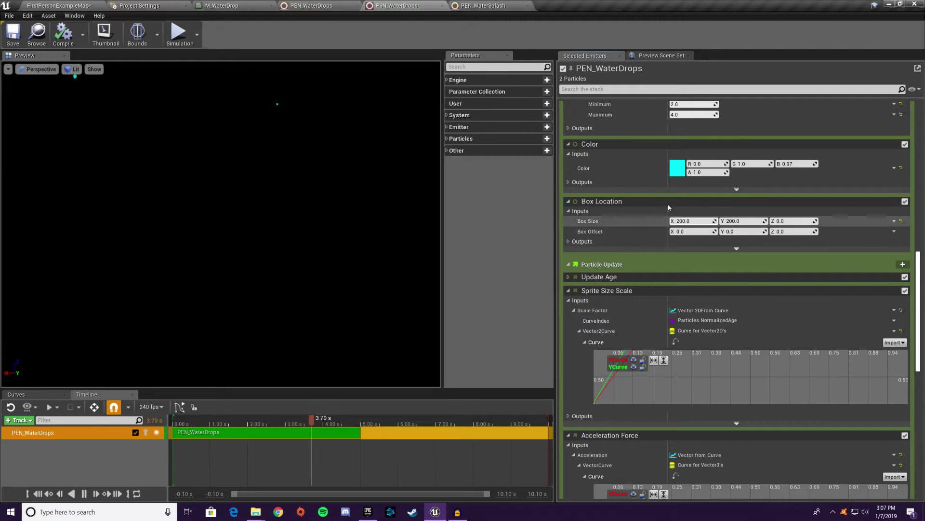
pyautogui.click(307, 4)
pyautogui.click(64, 36)
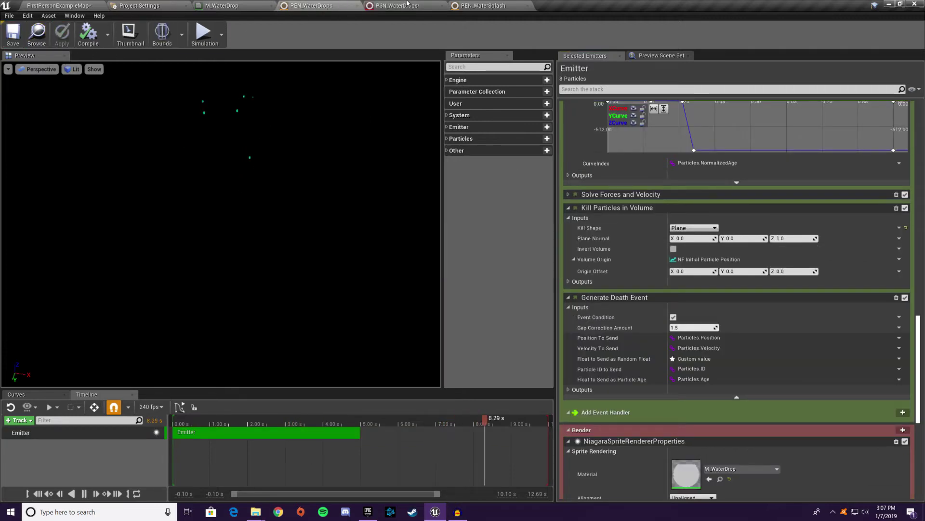
pyautogui.click(409, 5)
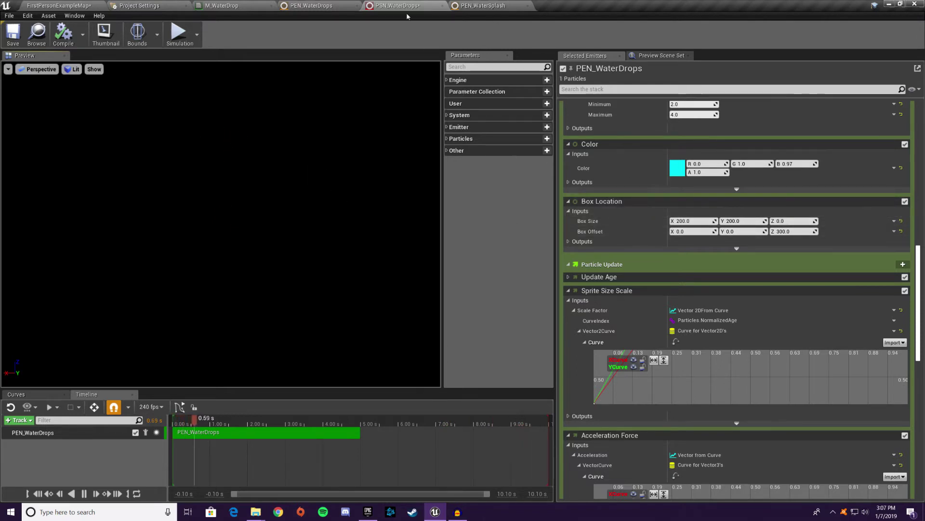
# Add the PEN_WaterSplash emitter to the PSN_WaterDrops system's timeline.
pyautogui.rightClick(77, 449)
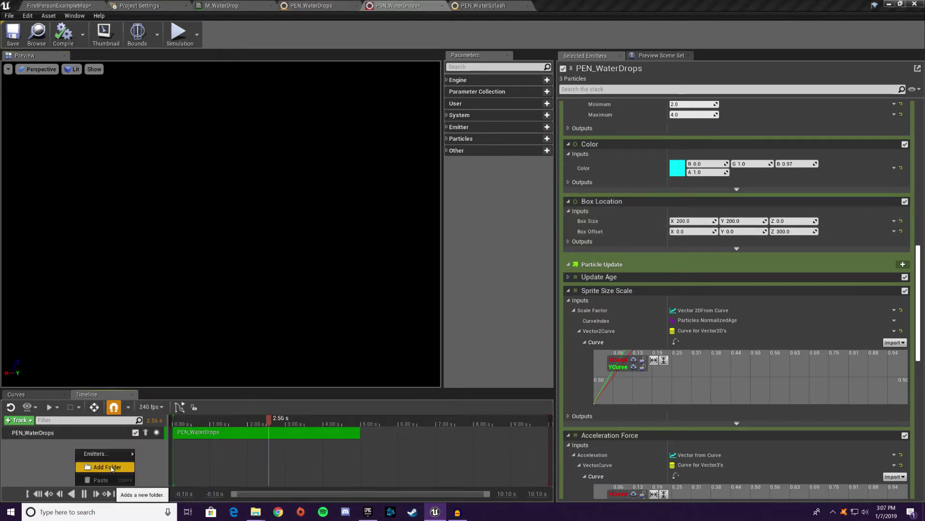
pyautogui.moveTo(110, 461)
pyautogui.click(183, 396)
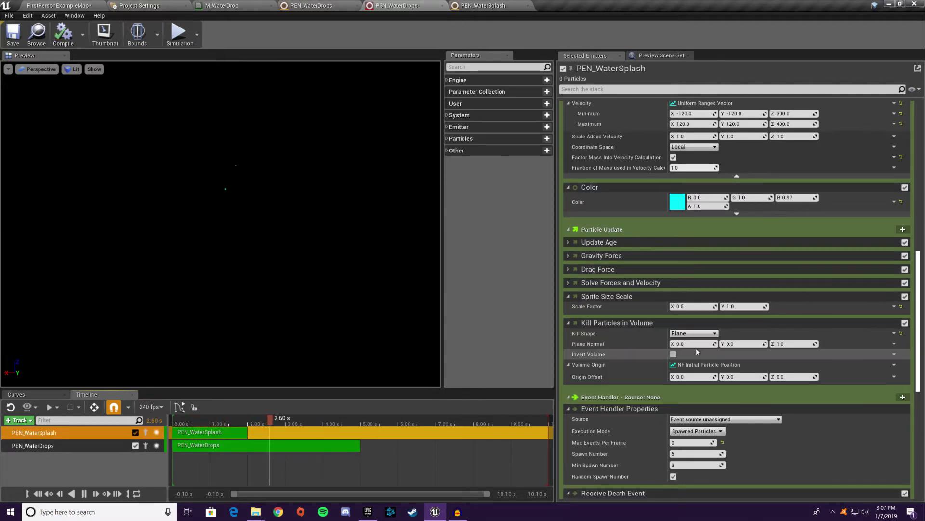
# Set the PEN_WaterSplash event handler's source to the PEN_WaterDrops Death Event and save the system.
pyautogui.scroll(-6, 863, 277)
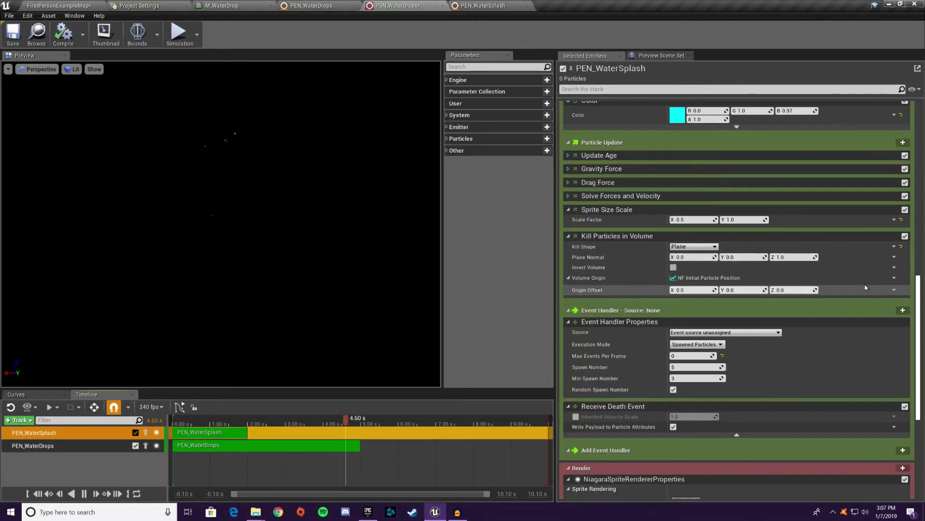
pyautogui.scroll(-2, 860, 276)
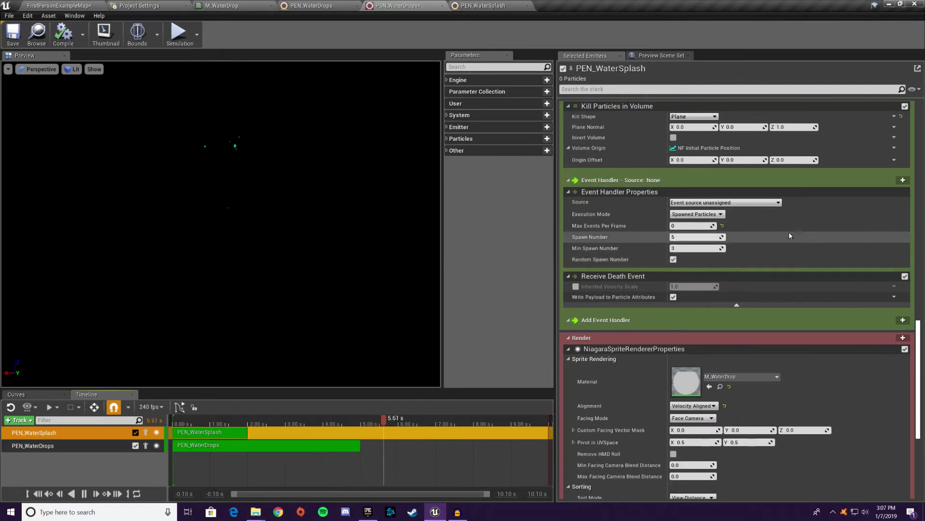
pyautogui.click(717, 203)
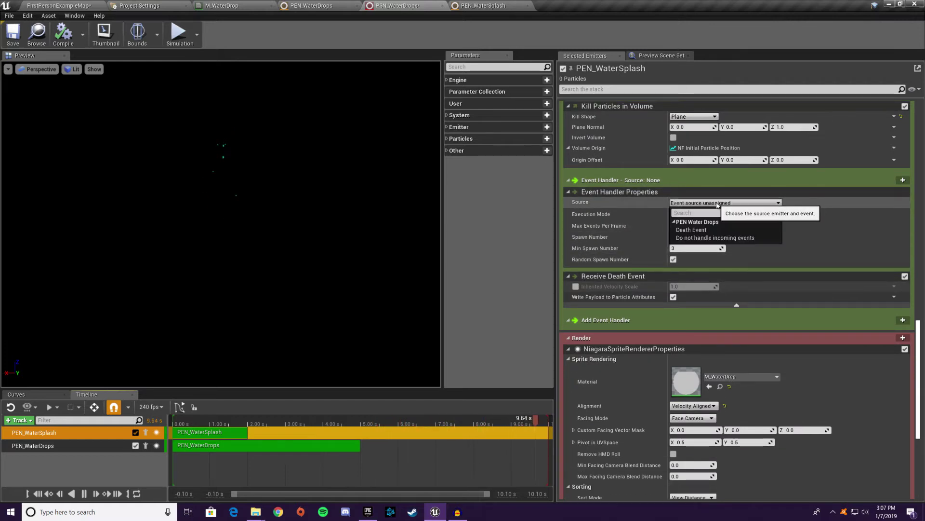
pyautogui.click(692, 230)
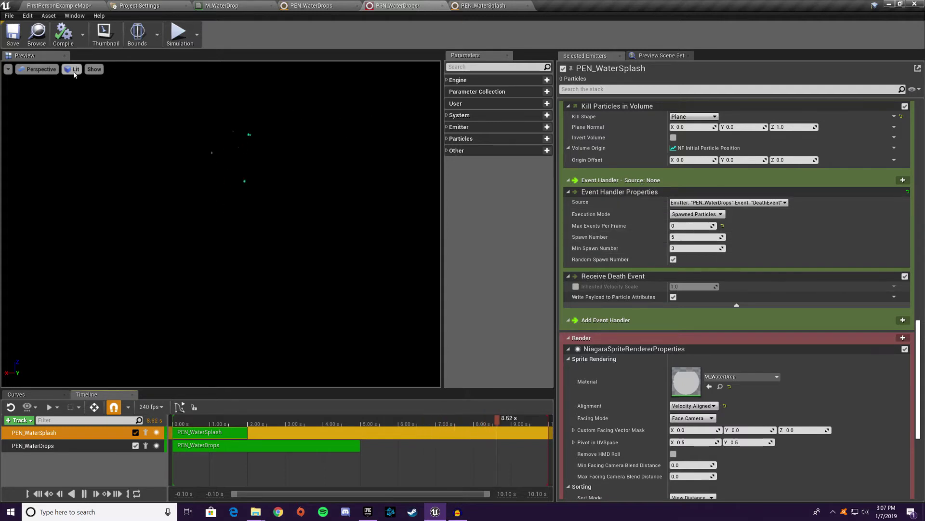
pyautogui.click(4, 41)
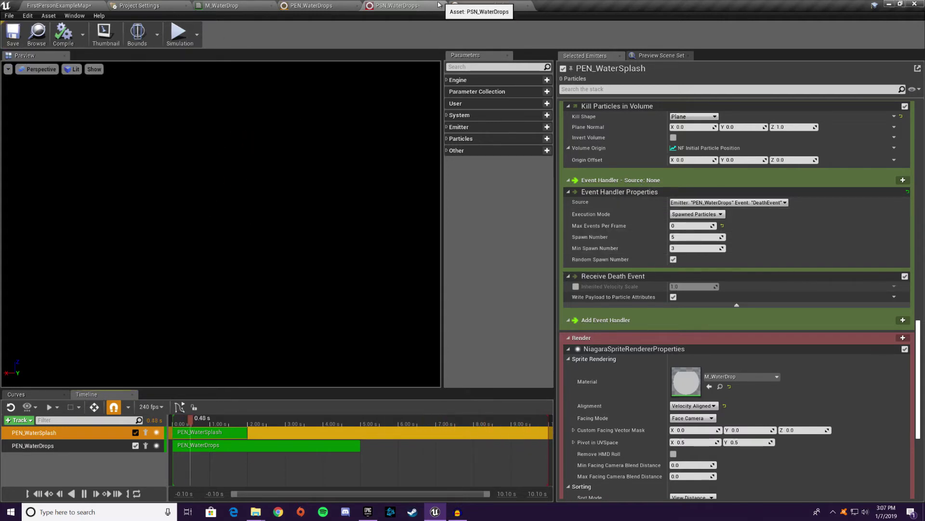
# In the PEN_WaterSplash emitter, enable Inherited Velocity Scale in Receive Death Event, set it to -1, save and return to PSN_WaterDrops.
pyautogui.click(508, 12)
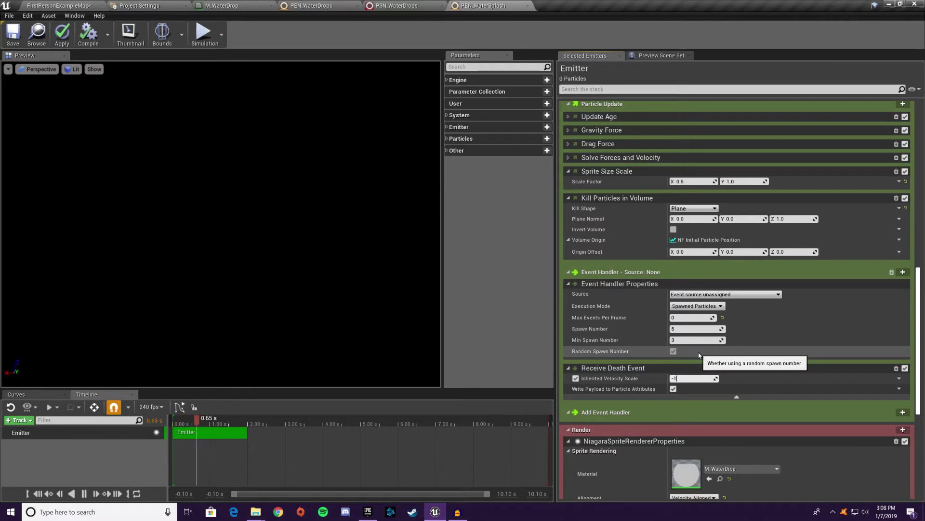
pyautogui.click(13, 35)
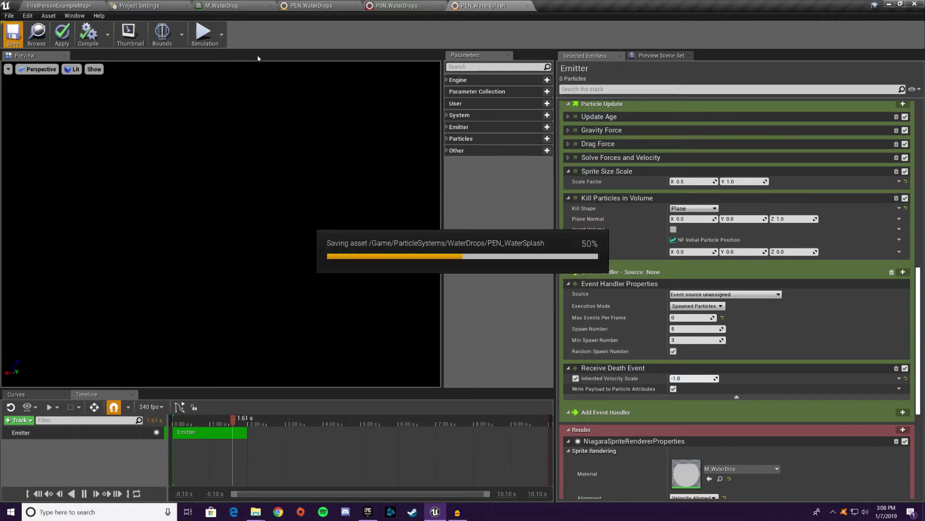
pyautogui.click(396, 5)
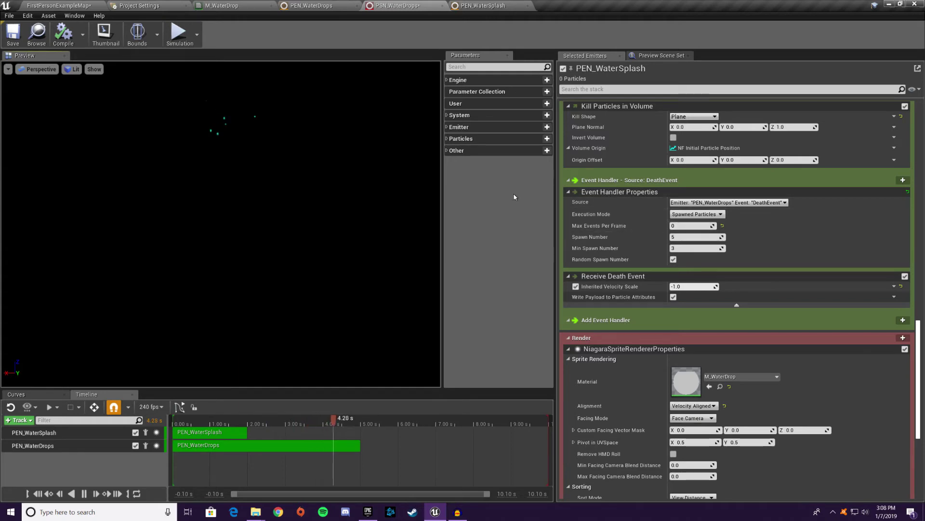
# Set PEN_WaterSplash's Inherited Velocity Scale to 0, apply the change and return to the PSN_WaterDrops system.
pyautogui.click(519, 3)
pyautogui.scroll(6, 663, 135)
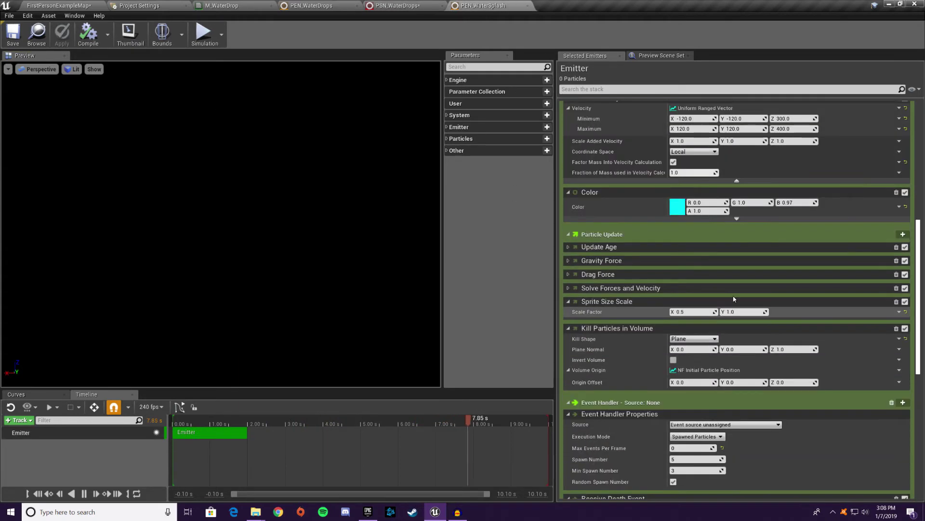
pyautogui.scroll(-6, 660, 171)
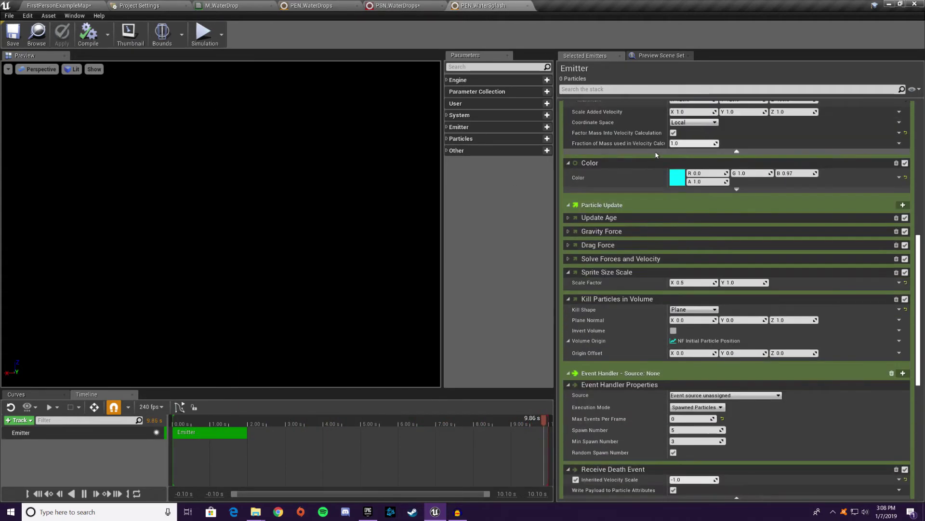
pyautogui.scroll(-2, 658, 169)
pyautogui.click(682, 334)
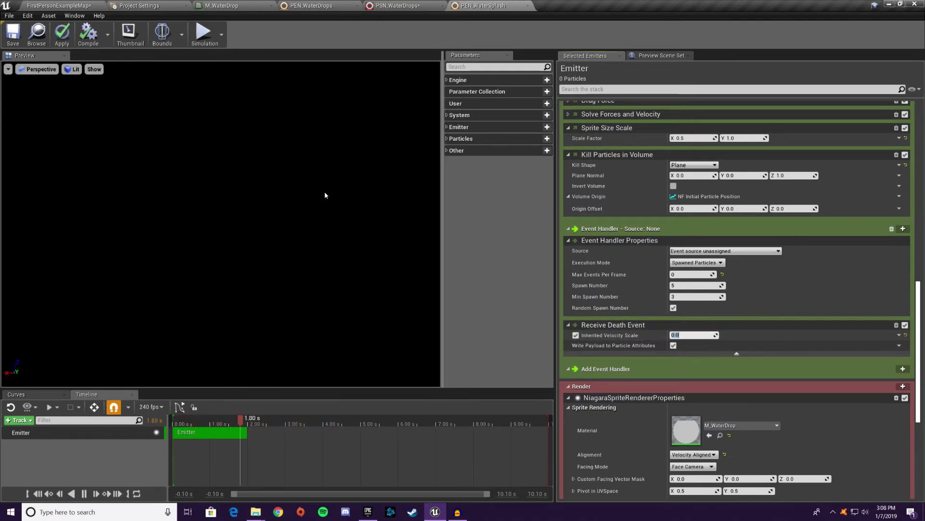
pyautogui.click(66, 42)
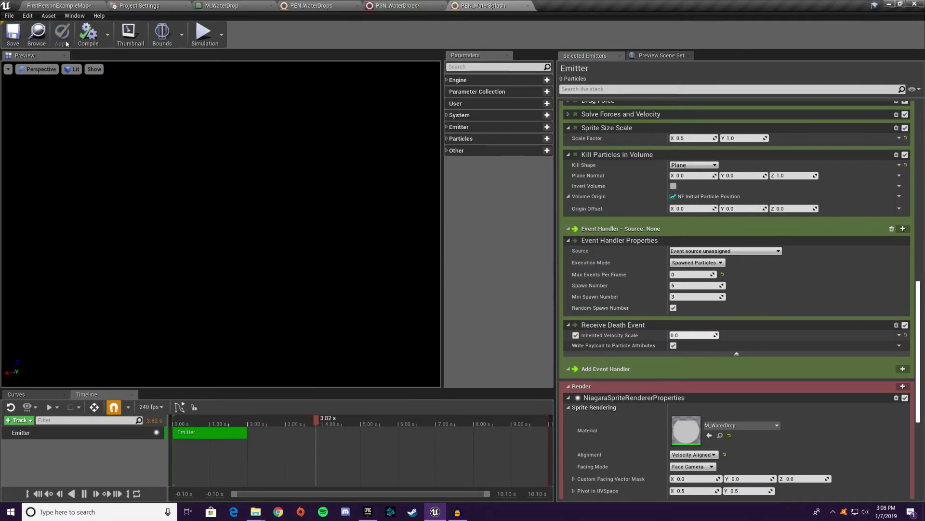
pyautogui.click(384, 5)
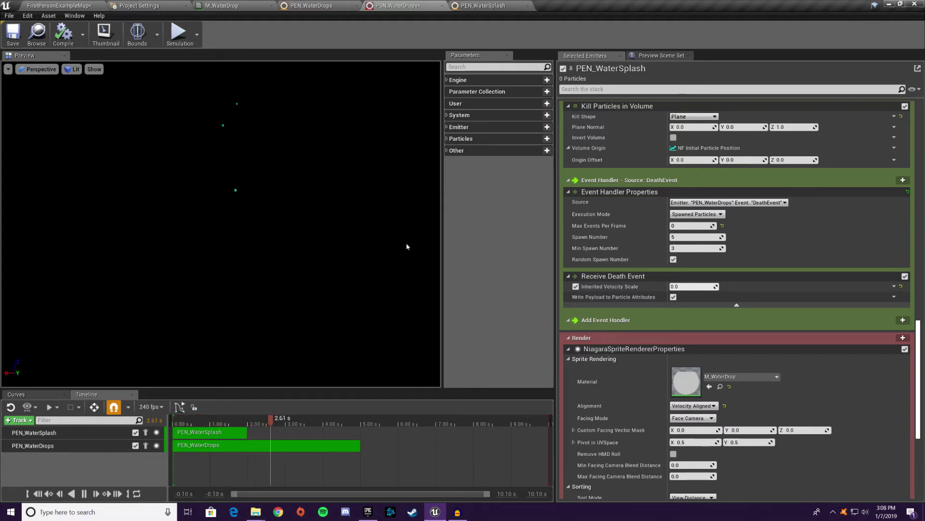
# Open the Receive Death Event module script, examine how it handles inherited velocity and the payload write, and close it.
pyautogui.click(319, 5)
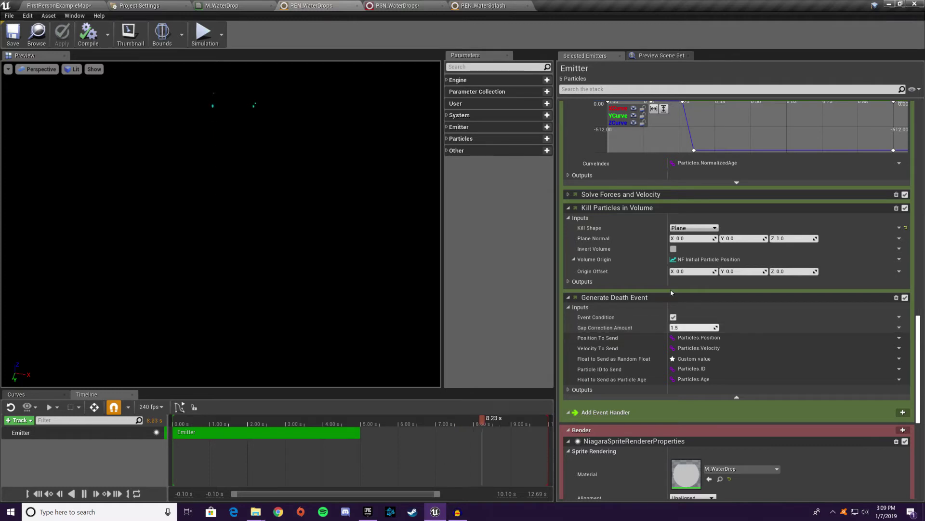
pyautogui.rightClick(685, 302)
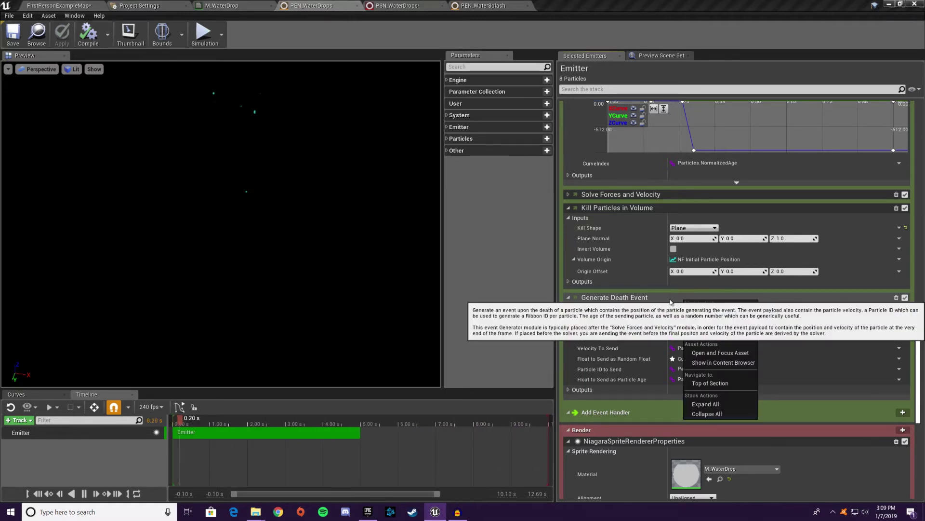
pyautogui.click(398, 5)
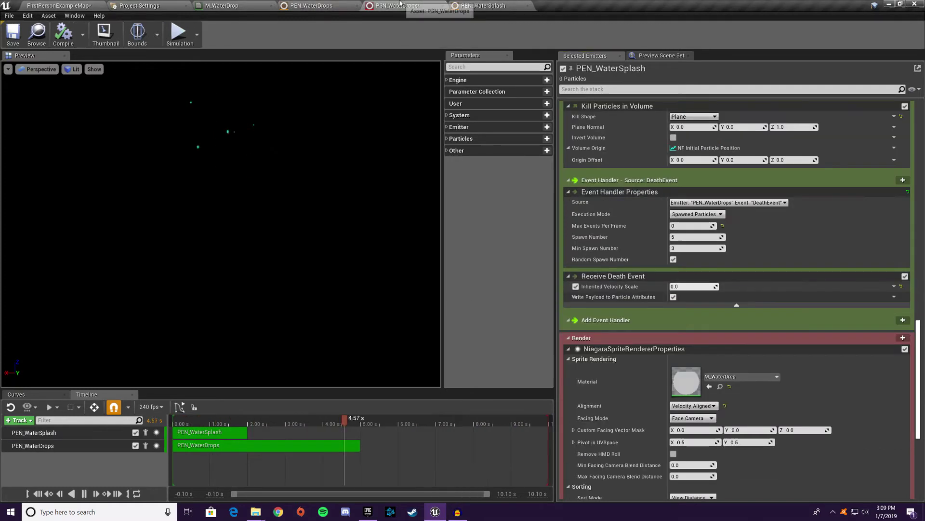
pyautogui.rightClick(666, 278)
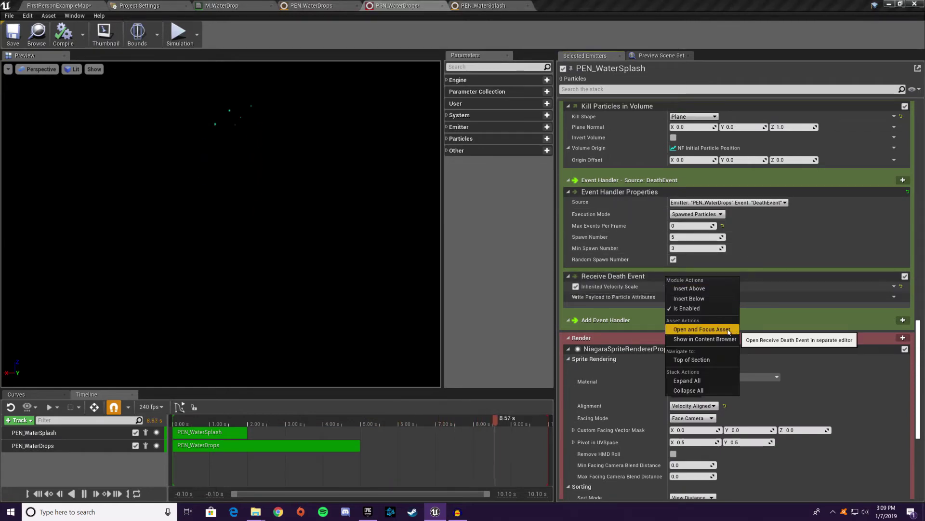
pyautogui.click(727, 330)
pyautogui.scroll(4, 543, 338)
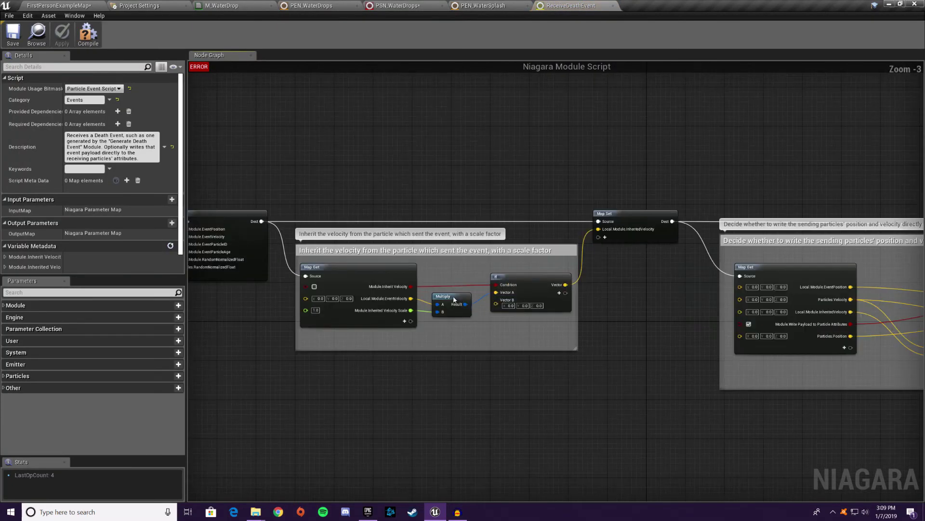
pyautogui.moveTo(544, 338); pyautogui.dragTo(236, 315, button='right')
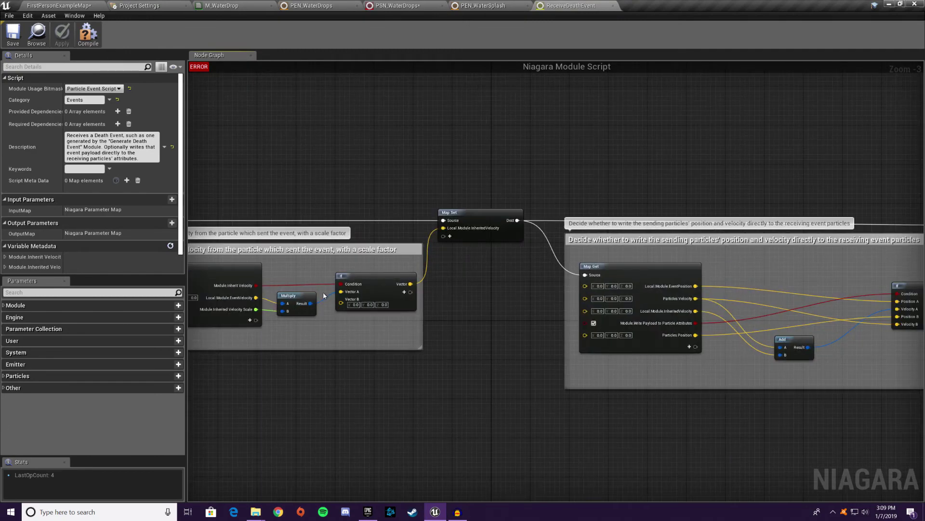
pyautogui.moveTo(479, 264); pyautogui.dragTo(337, 251, button='right')
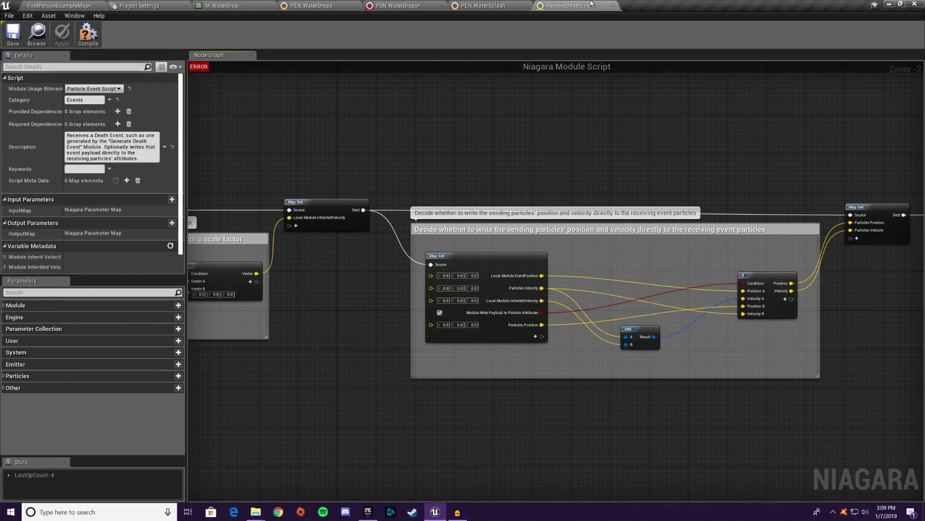
pyautogui.click(613, 6)
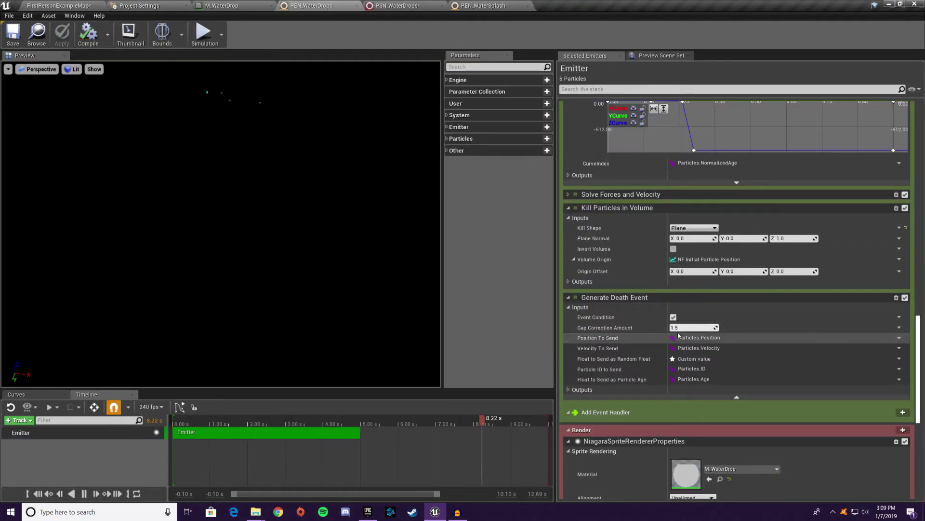
# Open the Generate Death Event module script from PEN_WaterDrops, examine its gap correction and event payload nodes, and close it.
pyautogui.rightClick(662, 300)
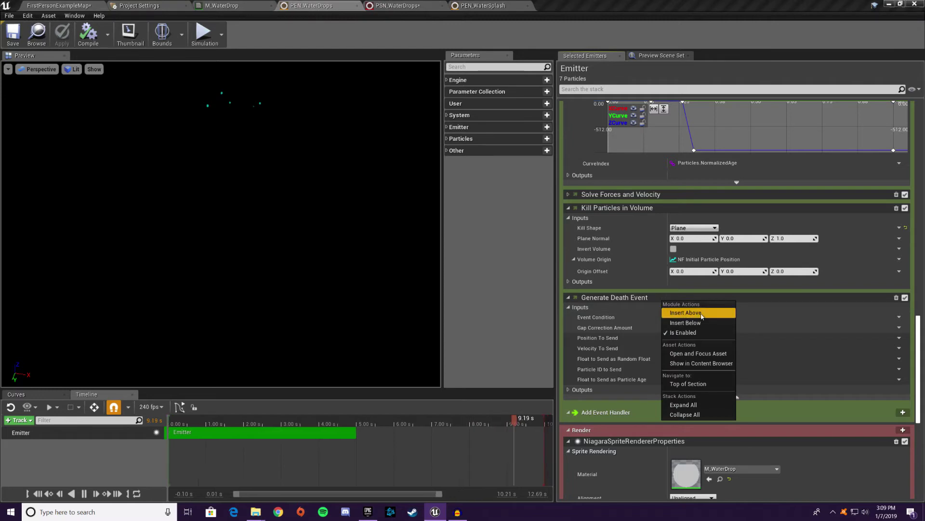
pyautogui.click(705, 357)
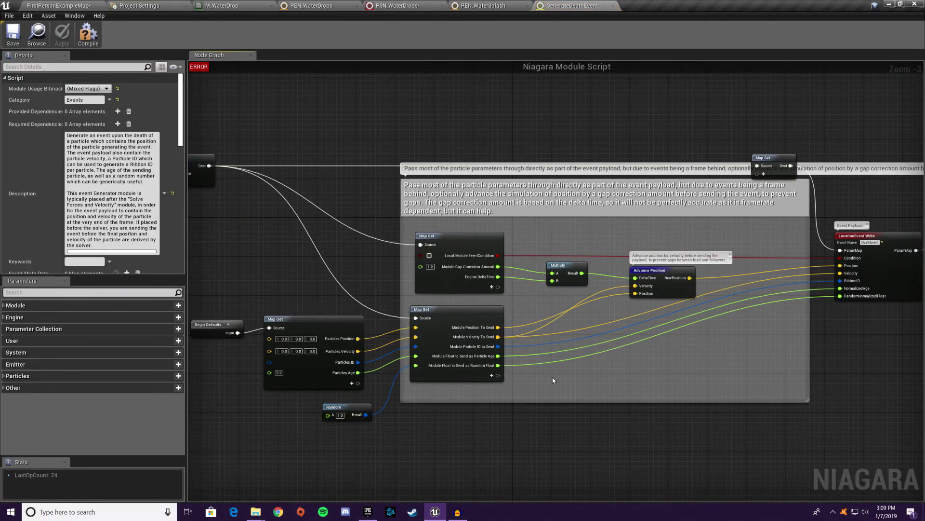
pyautogui.moveTo(557, 248); pyautogui.dragTo(623, 236, button='right')
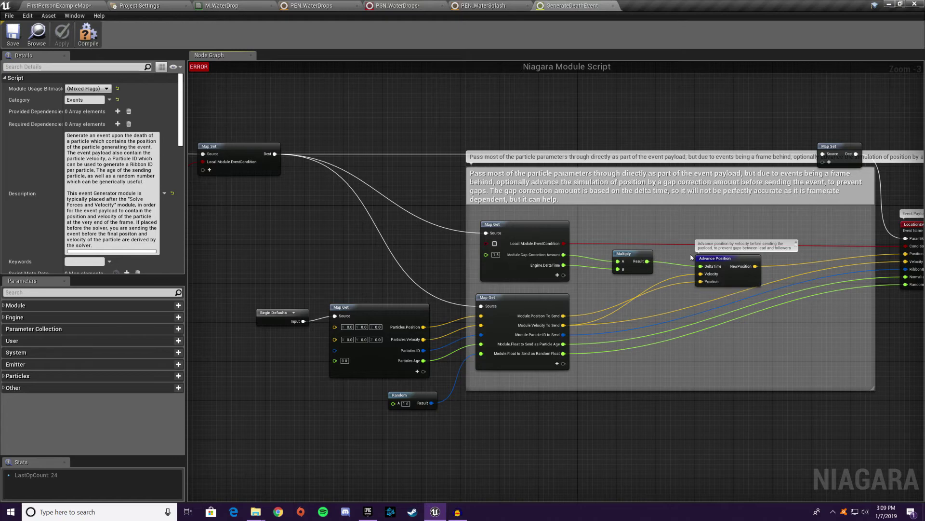
pyautogui.moveTo(733, 260); pyautogui.dragTo(585, 246, button='right')
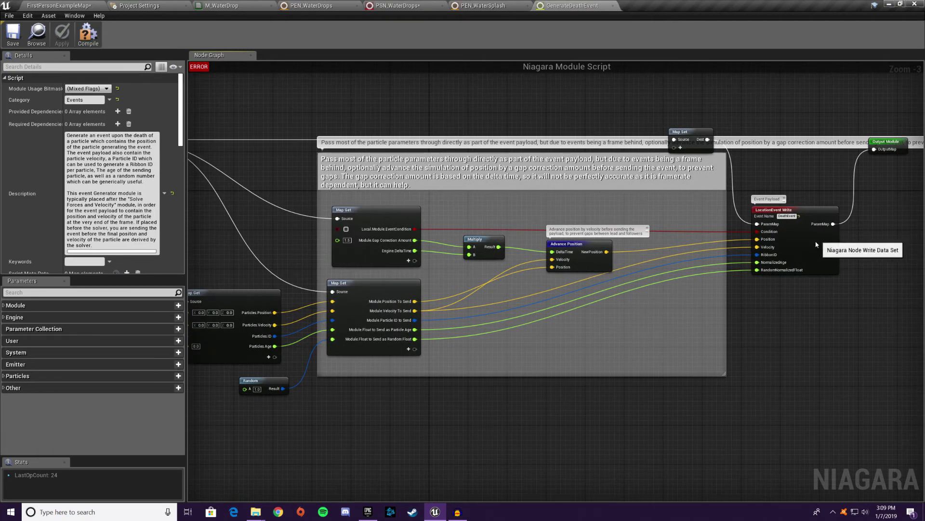
pyautogui.click(484, 5)
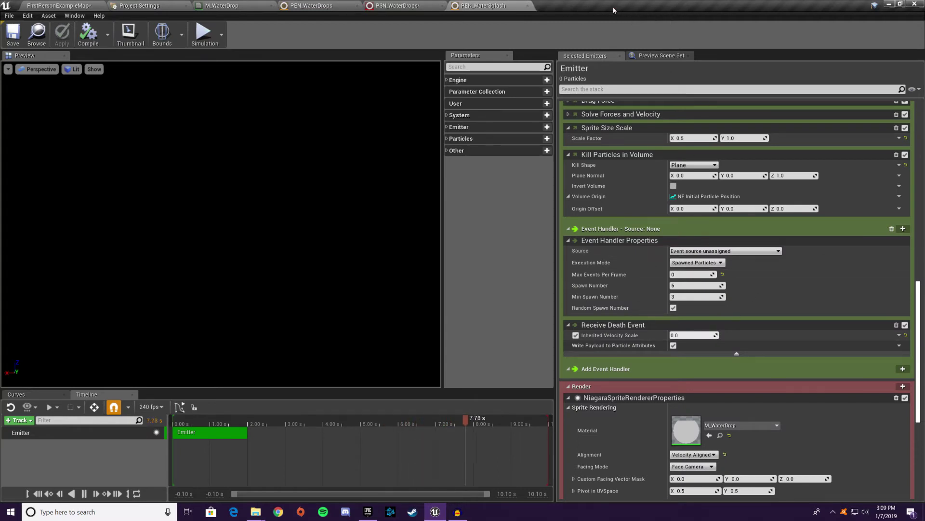
# In the PEN_WaterDrops emitter, set the Generate Death Event module's Gap Correction Amount to 0.
pyautogui.click(418, 4)
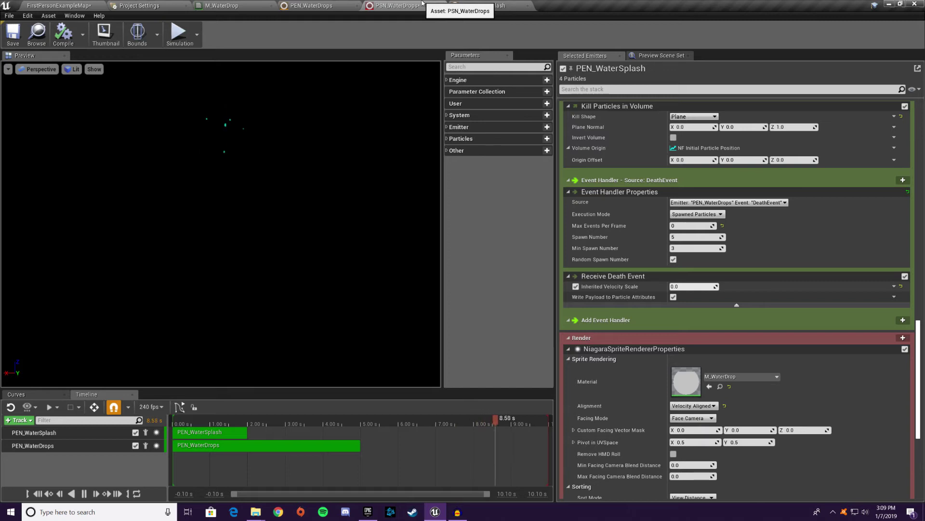
pyautogui.click(333, 5)
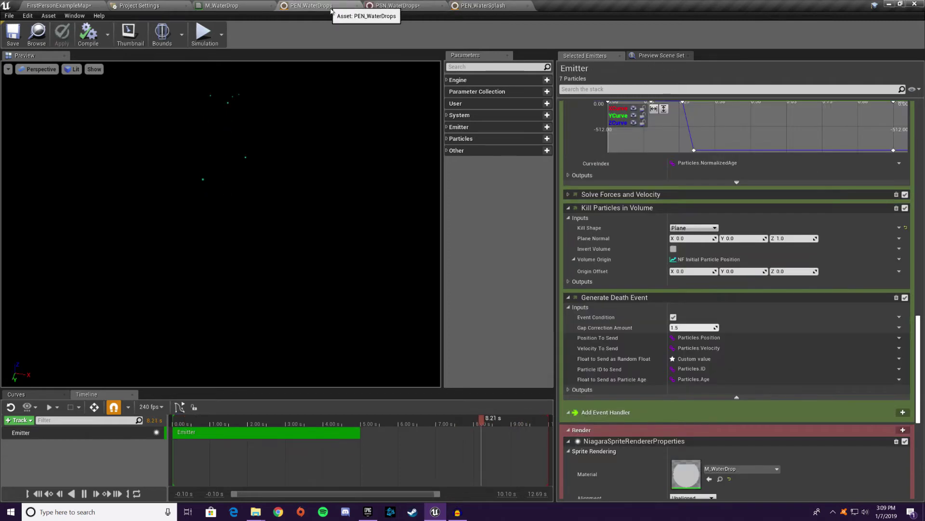
pyautogui.click(694, 327)
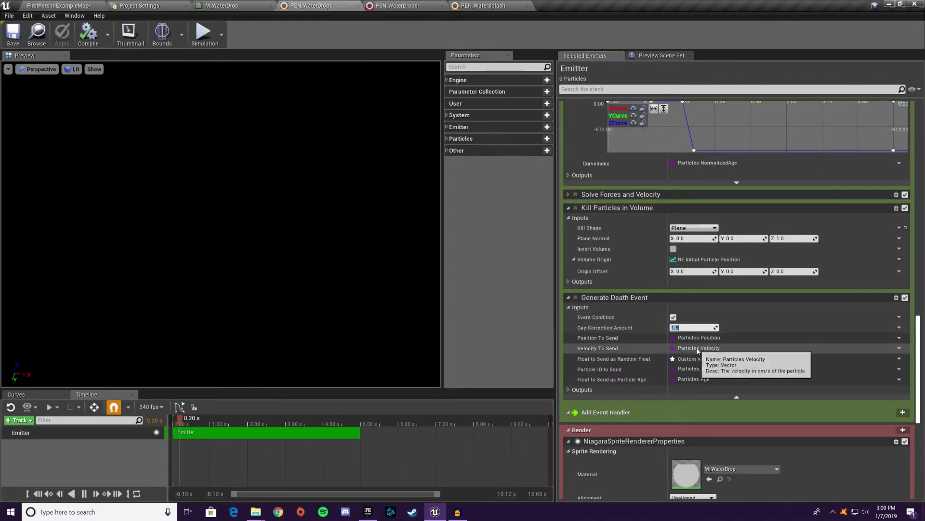
pyautogui.write('0')
pyautogui.press('Return')
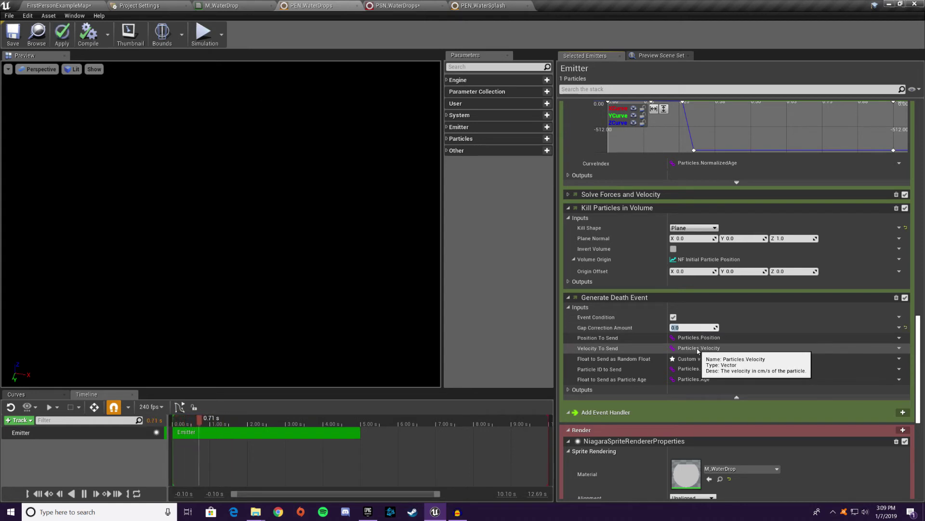
# Save the PEN_WaterDrops emitter and check PEN_WaterSplash's event handler and sprite renderer settings in the PSN_WaterDrops system.
pyautogui.click(13, 34)
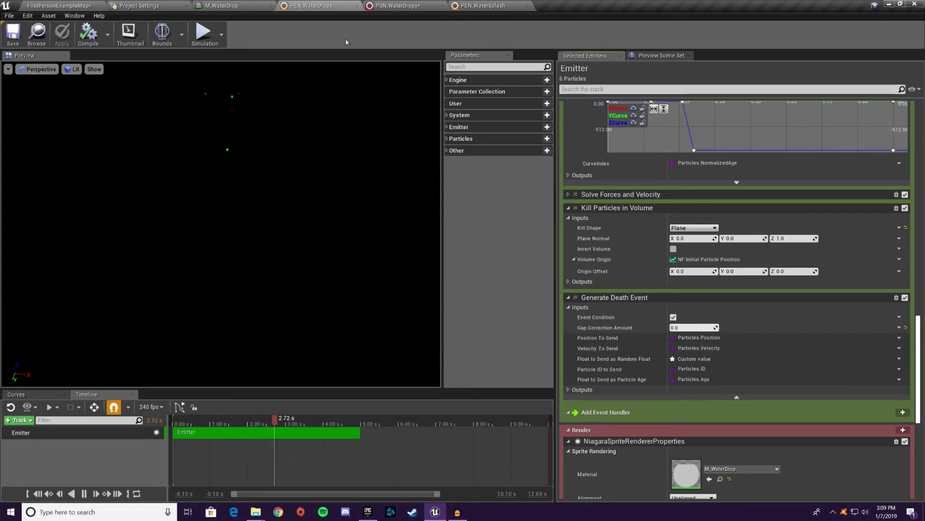
pyautogui.click(394, 5)
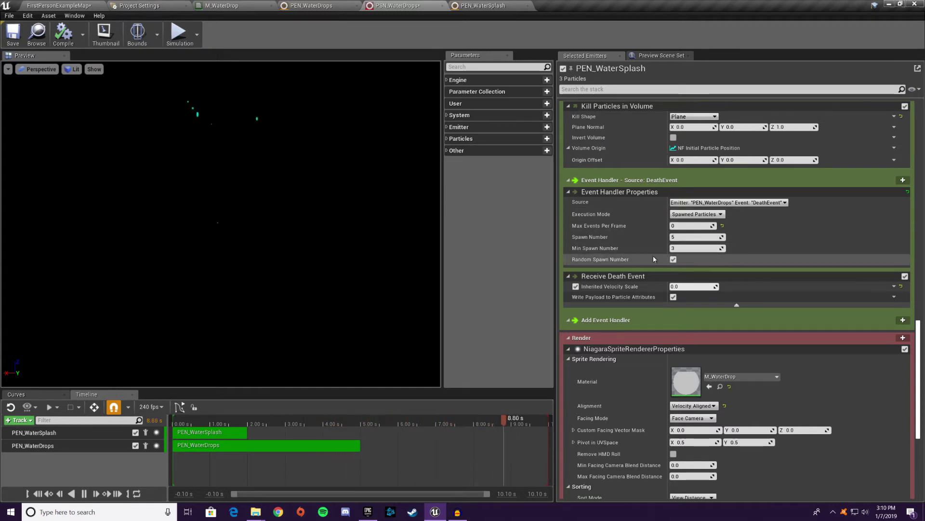
pyautogui.scroll(-3, 652, 256)
pyautogui.scroll(-7, 657, 234)
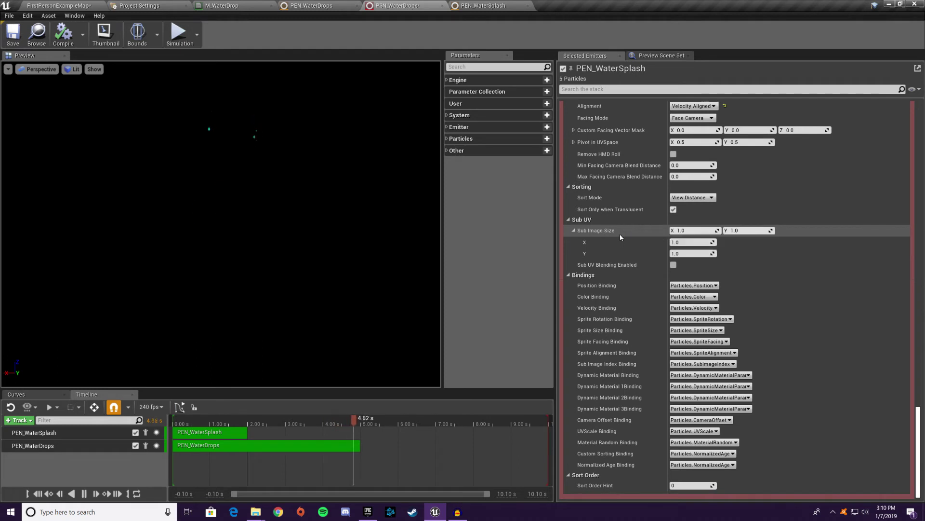
pyautogui.scroll(3, 768, 212)
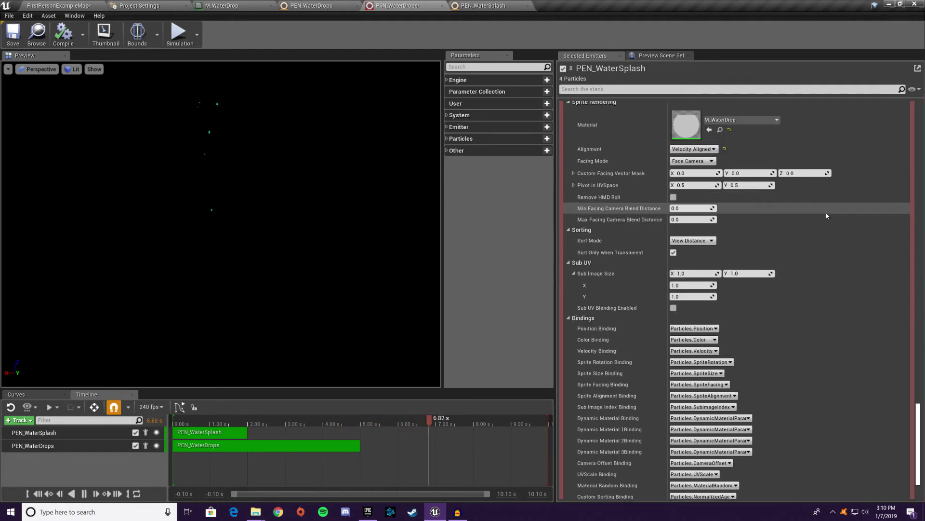
# Add a Box Location module to the Particle Spawn group of the PEN_WaterSplash emitter.
pyautogui.click(484, 5)
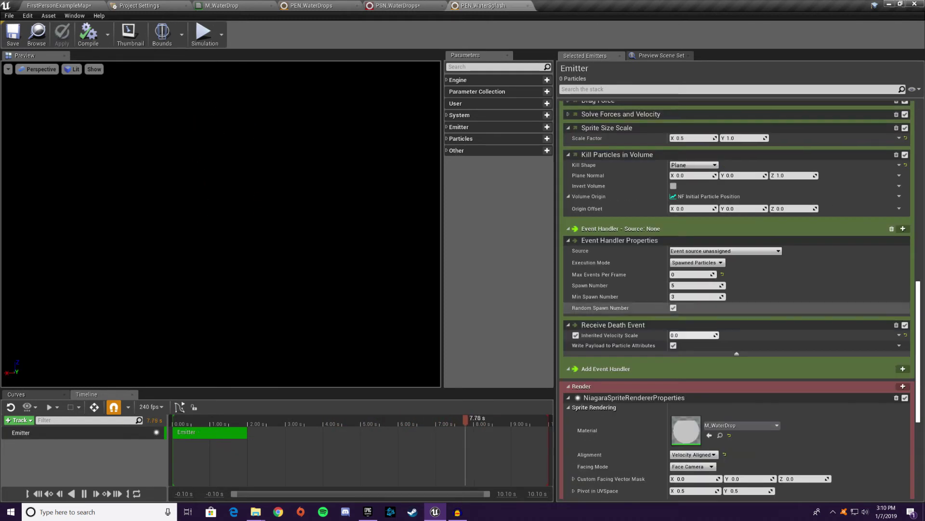
pyautogui.moveTo(921, 339); pyautogui.dragTo(922, 140)
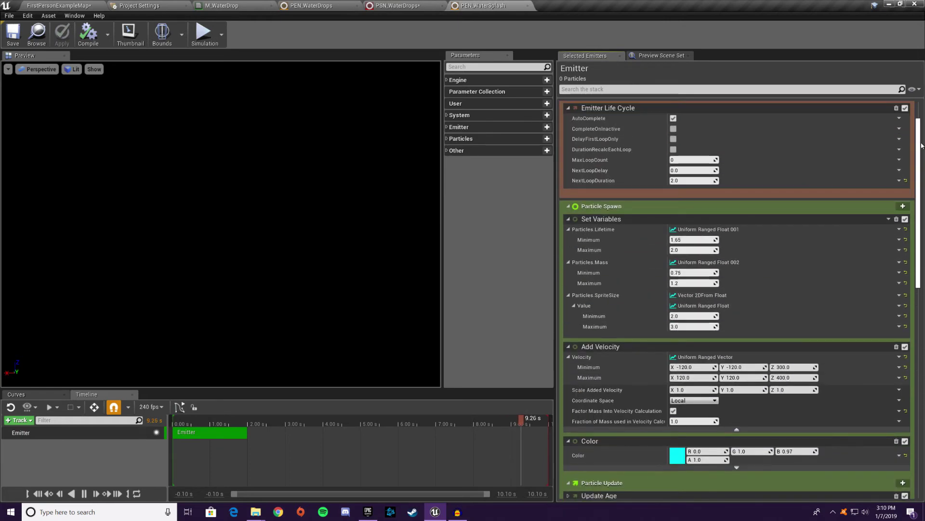
pyautogui.click(903, 206)
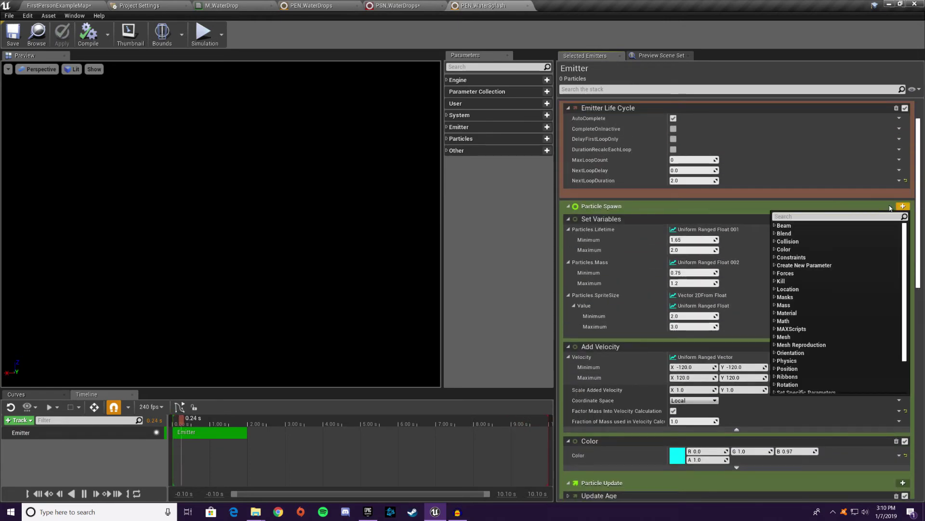
pyautogui.click(775, 289)
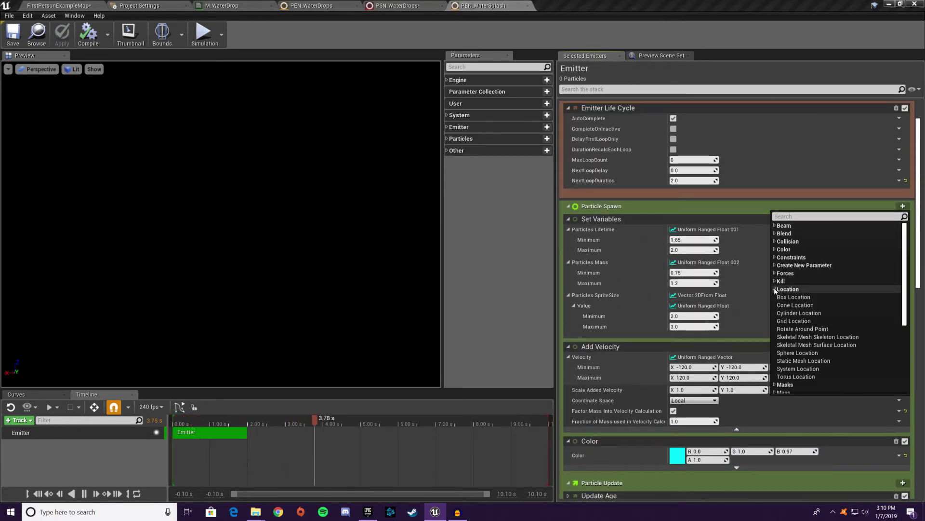
pyautogui.click(790, 297)
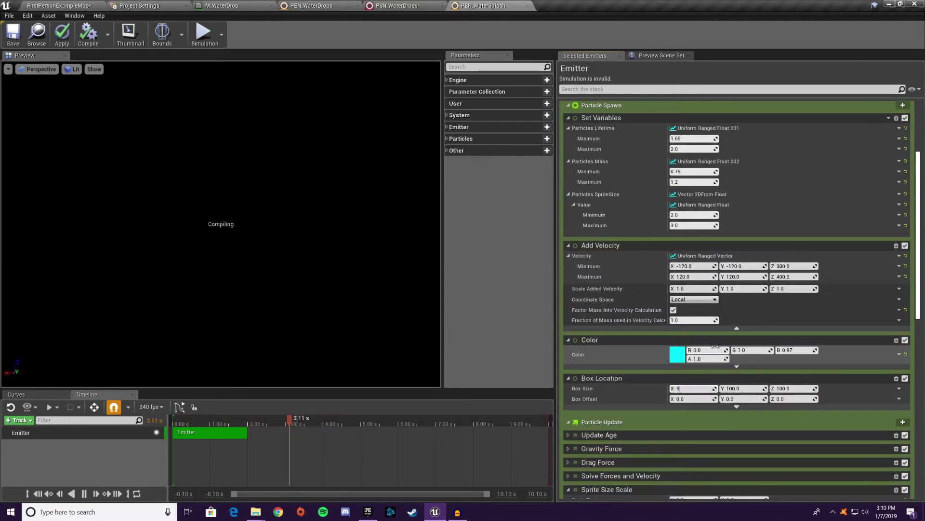
# Set the Box Location's Box Size to 0, 0, 0 and its Box Offset Z to 10, save, and return to PSN_WaterDrops.
pyautogui.write('0')
pyautogui.press('Tab')
pyautogui.write('0')
pyautogui.press('Tab')
pyautogui.write('0')
pyautogui.press('Return')
pyautogui.press('Tab')
pyautogui.press('Tab')
pyautogui.press('Tab')
pyautogui.write('1')
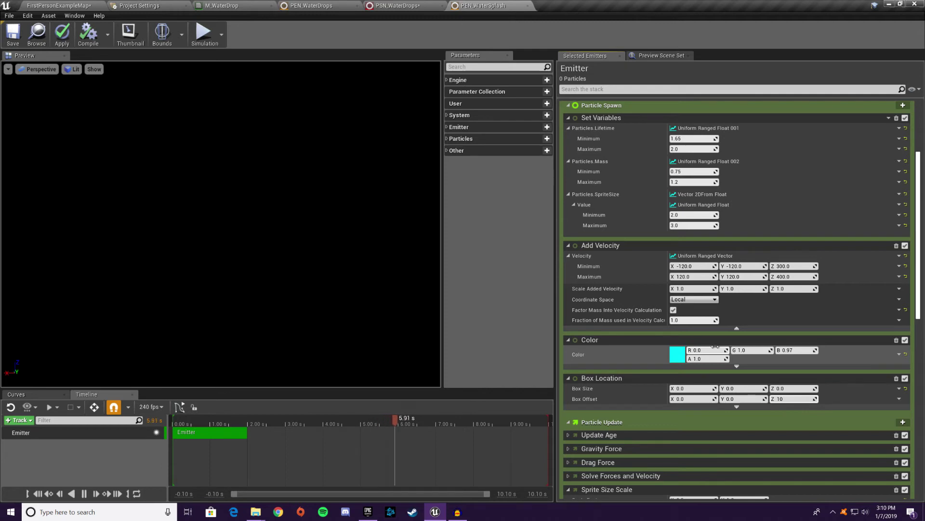
pyautogui.press('Return')
pyautogui.click(13, 33)
pyautogui.click(436, 3)
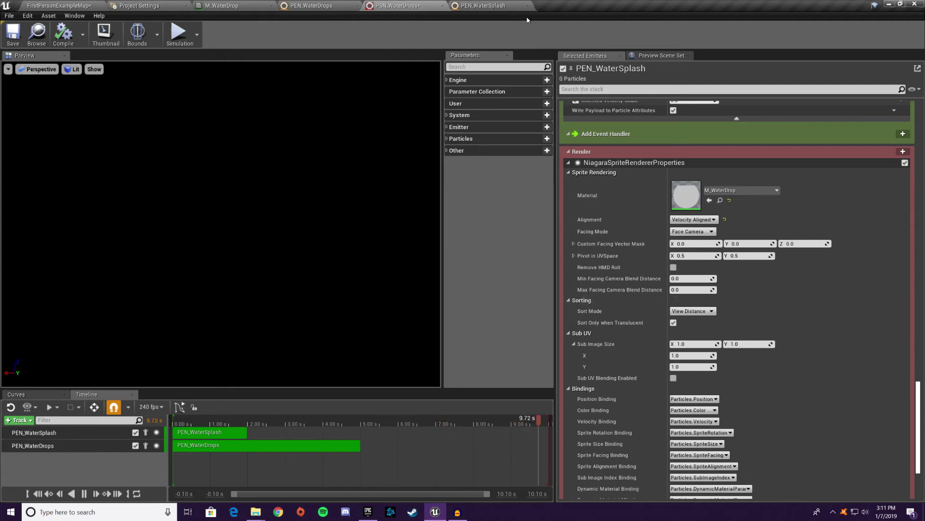
# Set the Box Offset Z of PEN_WaterSplash's Box Location module to 15 and save the emitter.
pyautogui.click(483, 5)
pyautogui.scroll(4, 783, 308)
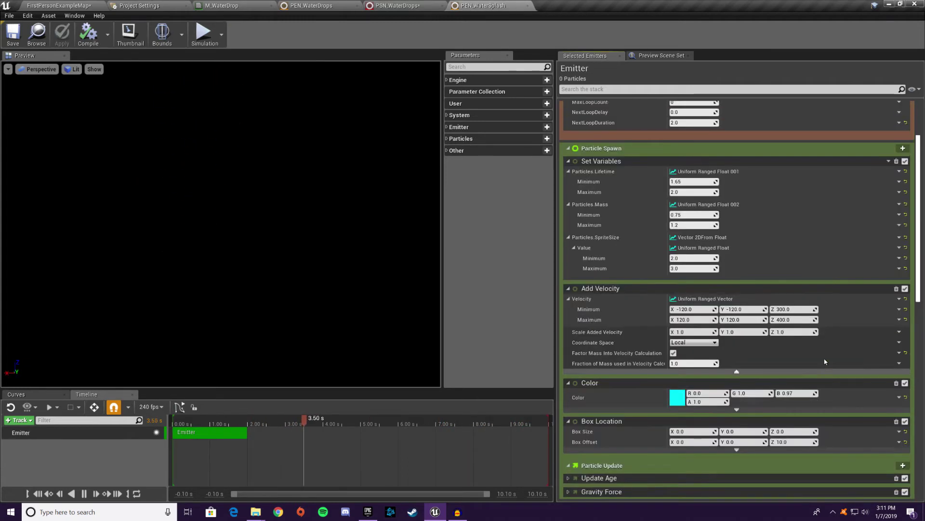
pyautogui.scroll(-3, 814, 330)
pyautogui.scroll(-2, 813, 330)
pyautogui.click(794, 384)
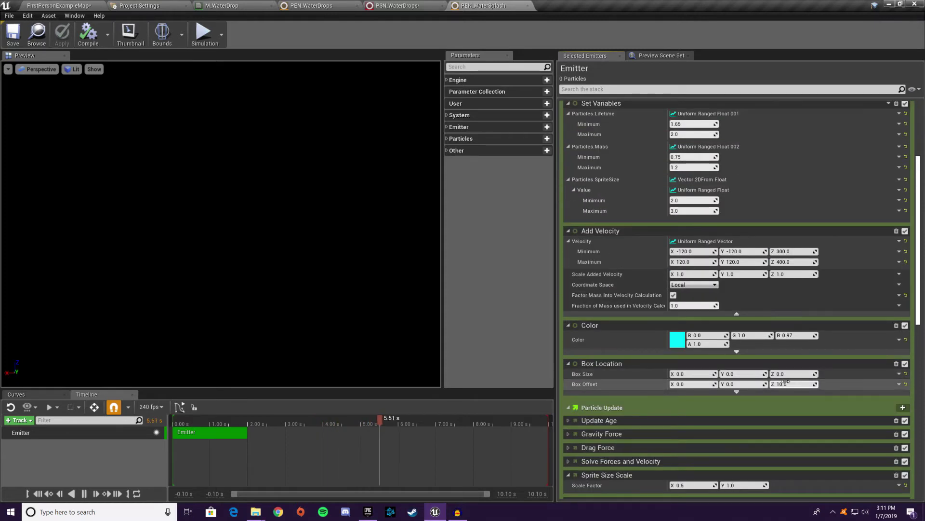
pyautogui.write('15.0')
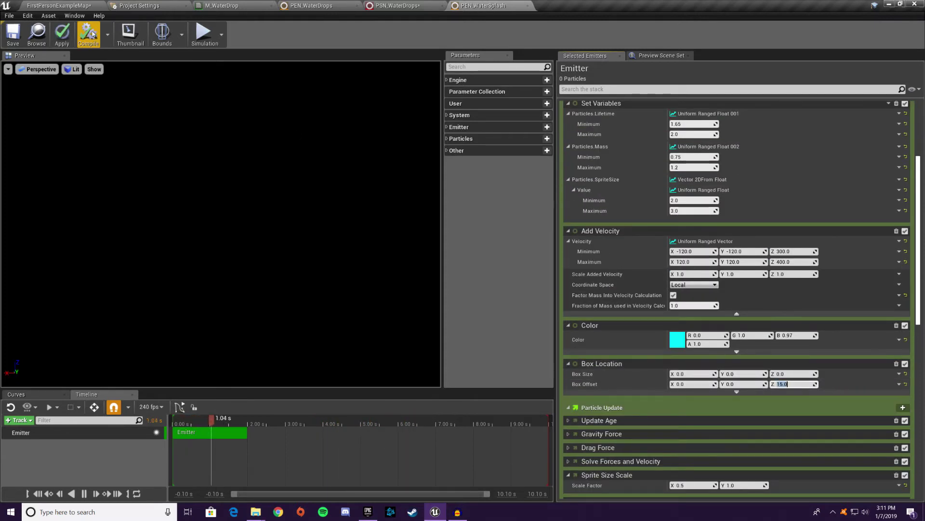
pyautogui.click(13, 33)
pyautogui.click(396, 5)
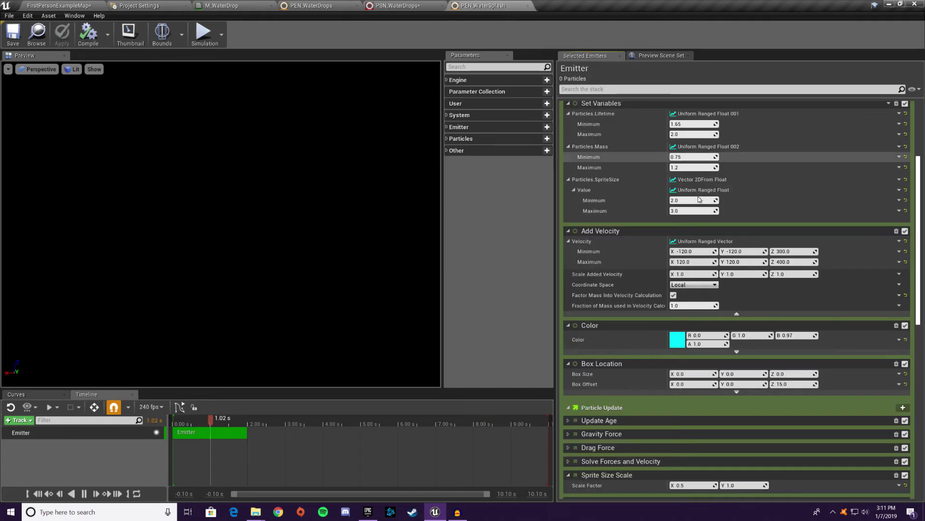
# Set PEN_WaterSplash's Sprite Size Scale factor to X 0.75 and Y 1.5, and preview the splash in PSN_WaterDrops.
pyautogui.scroll(1, 699, 199)
pyautogui.scroll(-5, 732, 226)
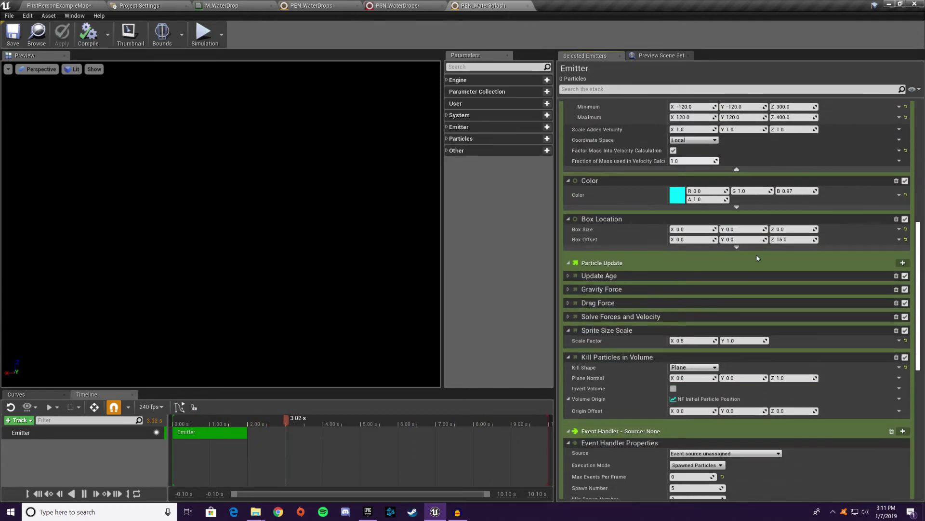
pyautogui.scroll(-2, 758, 258)
pyautogui.click(704, 296)
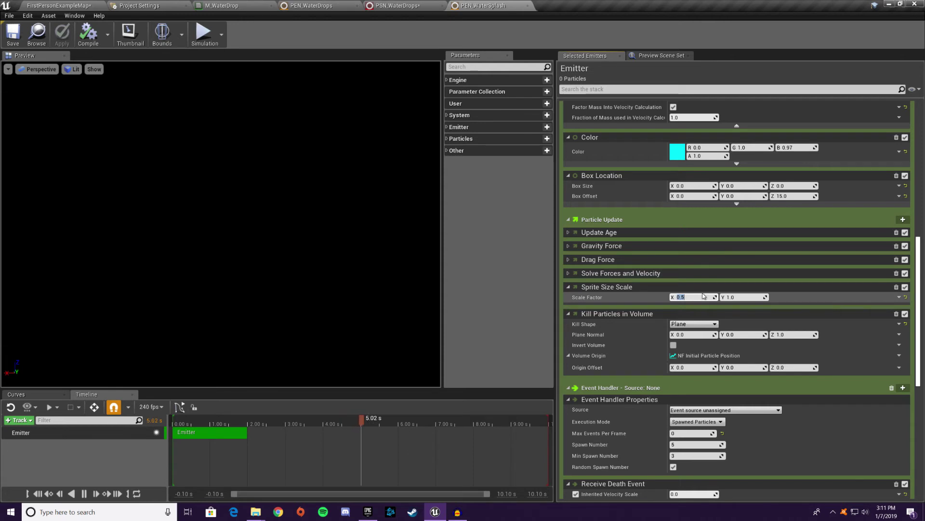
pyautogui.write('1')
pyautogui.press('BackSpace')
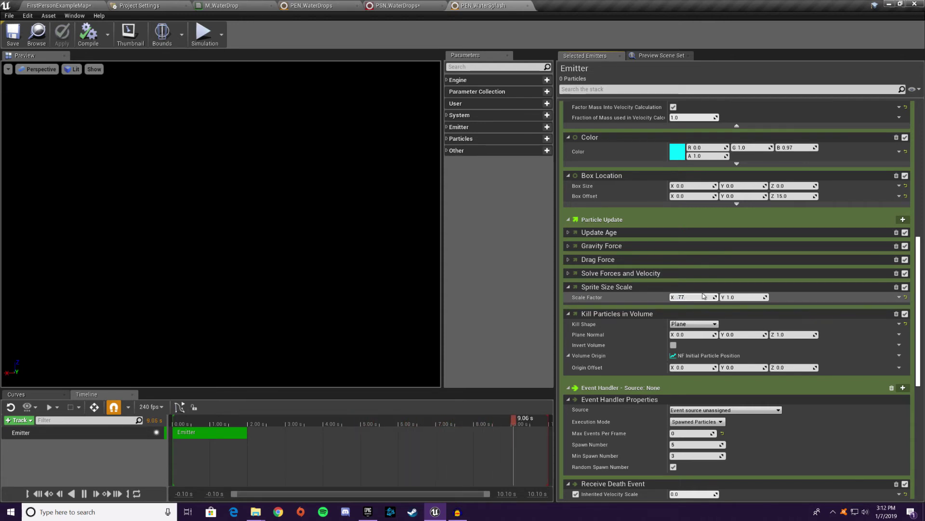
pyautogui.press('Tab')
pyautogui.write('1.6')
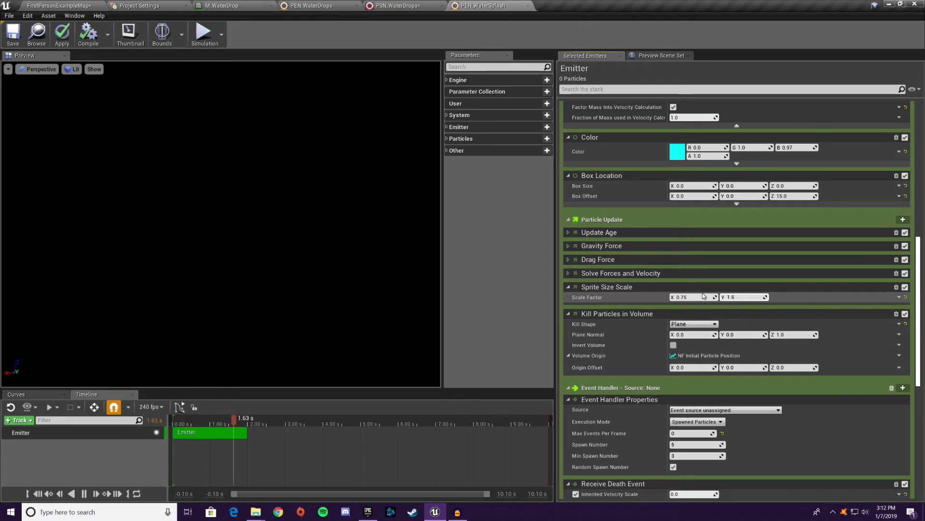
pyautogui.press('BackSpace')
pyautogui.write('5')
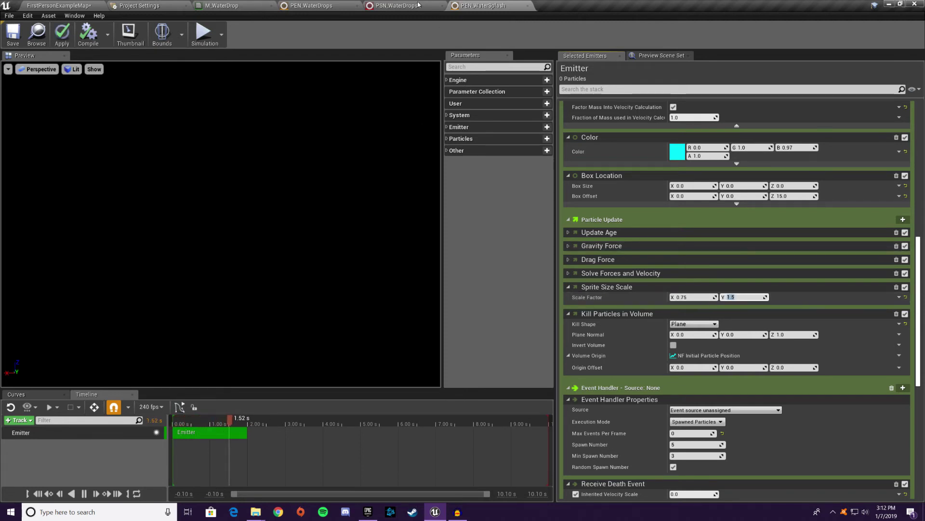
pyautogui.click(381, 5)
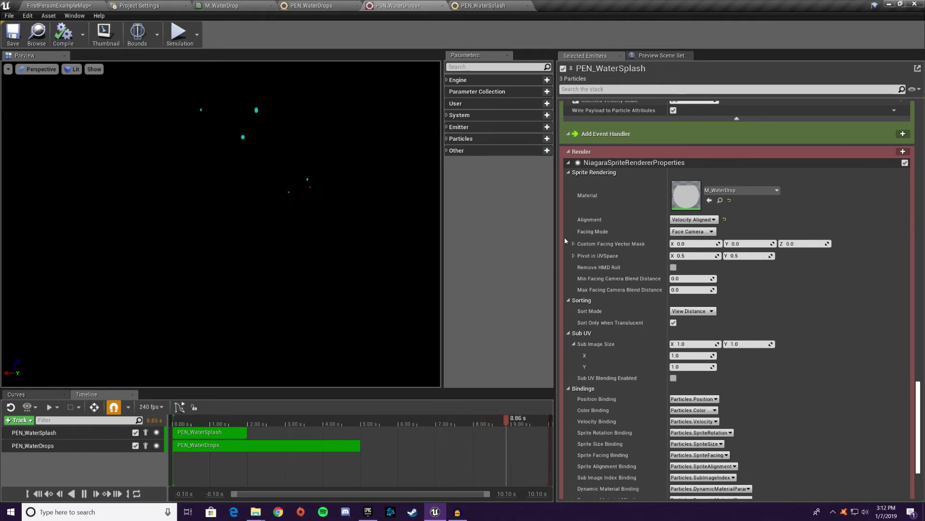
pyautogui.scroll(-5, 671, 219)
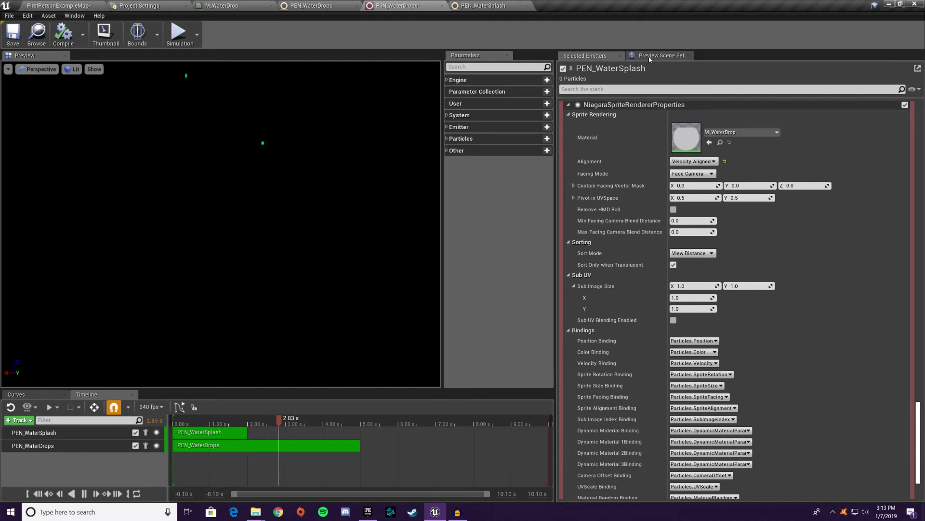
# Set Max Events Per Frame to 10 in PEN_WaterSplash's event handler and save the emitter.
pyautogui.click(485, 5)
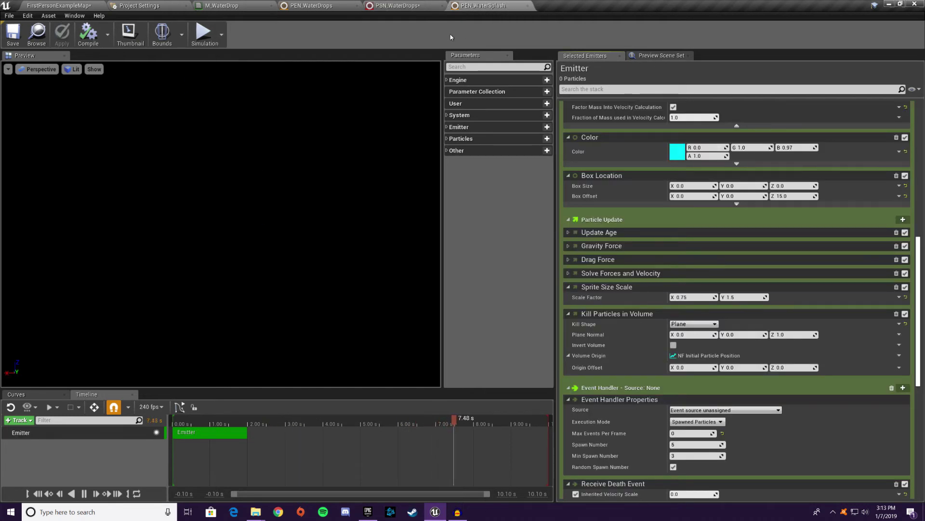
pyautogui.click(692, 433)
pyautogui.write('10')
pyautogui.press('Return')
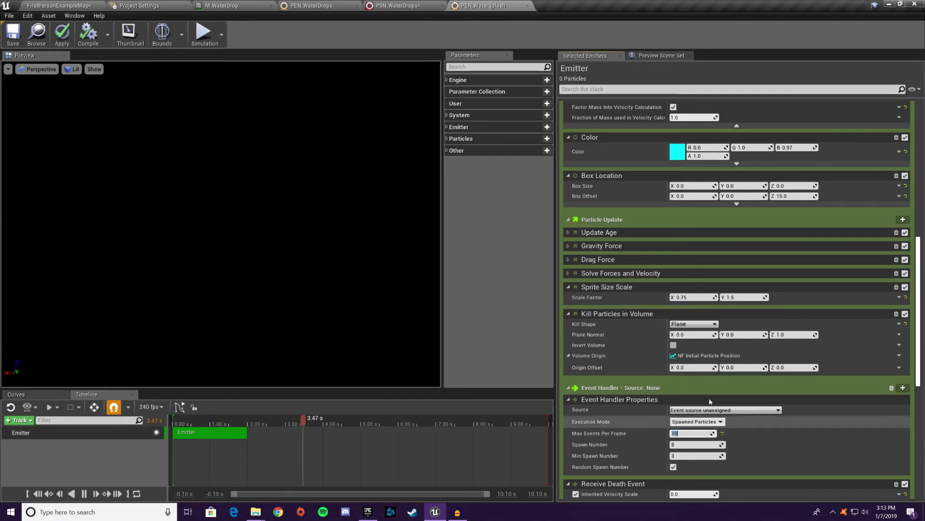
pyautogui.click(13, 34)
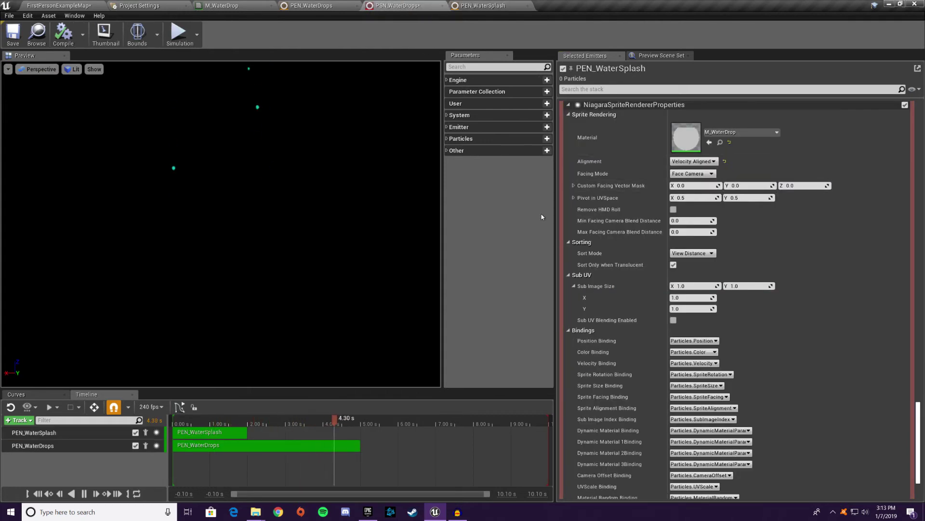
# Set the Box Offset Z of PEN_WaterSplash's Box Location module to 20, save, and return to the PSN_WaterDrops system.
pyautogui.click(482, 5)
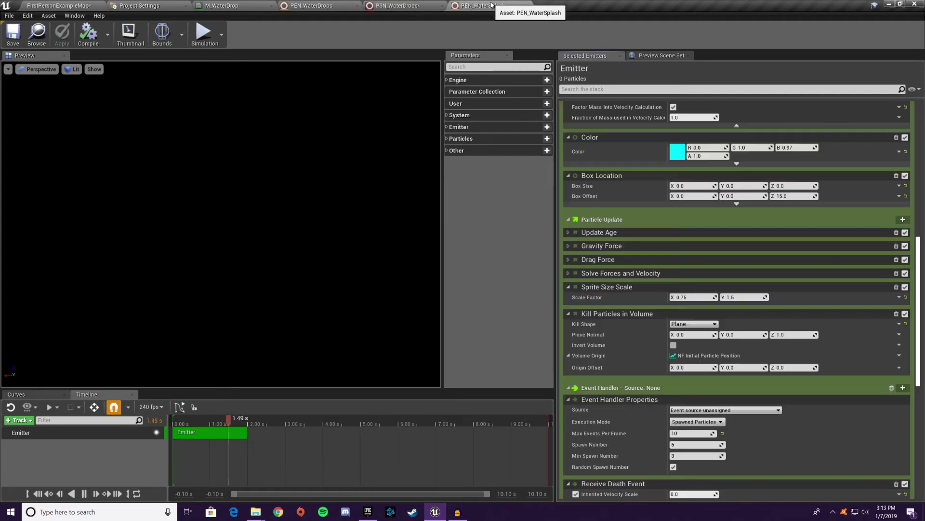
pyautogui.click(795, 195)
pyautogui.write('20')
pyautogui.press('Return')
pyautogui.click(13, 33)
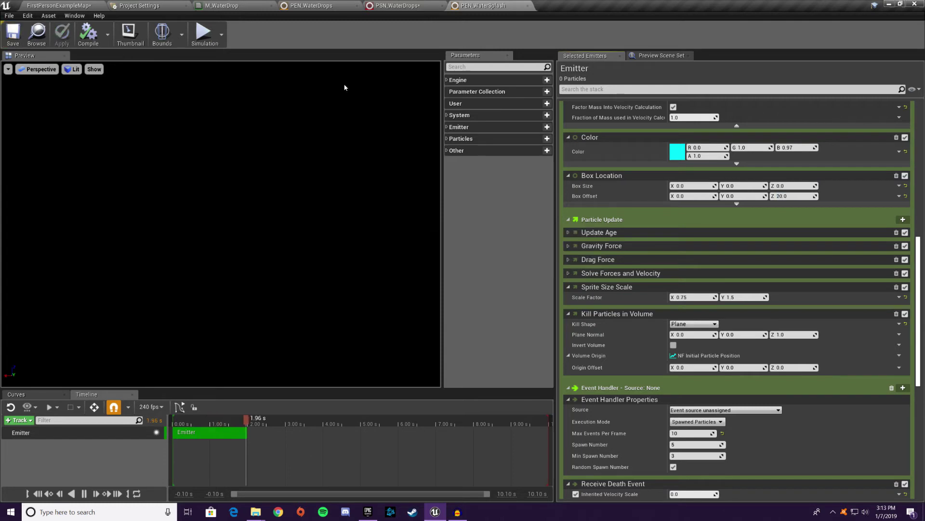
pyautogui.click(395, 6)
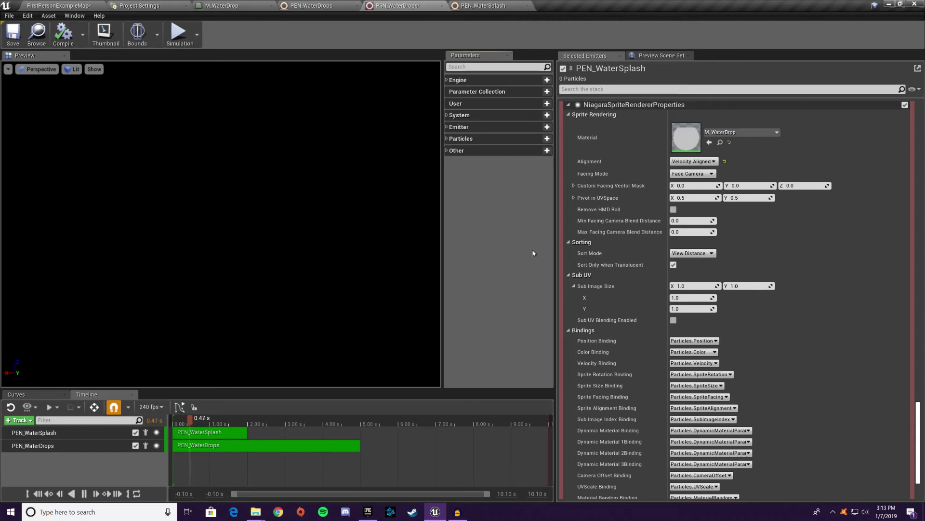
# Recheck PEN_WaterSplash's Box Location values and save the PSN_WaterDrops system.
pyautogui.click(512, 4)
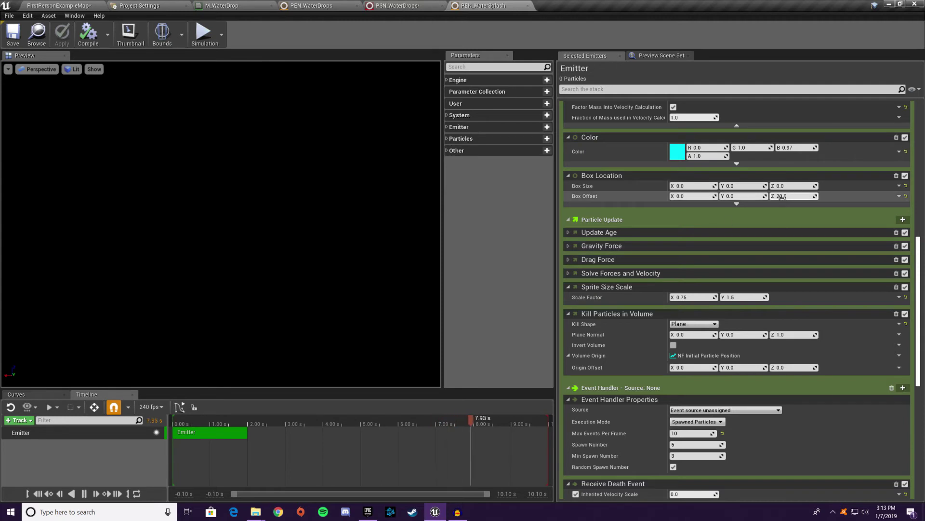
pyautogui.click(394, 5)
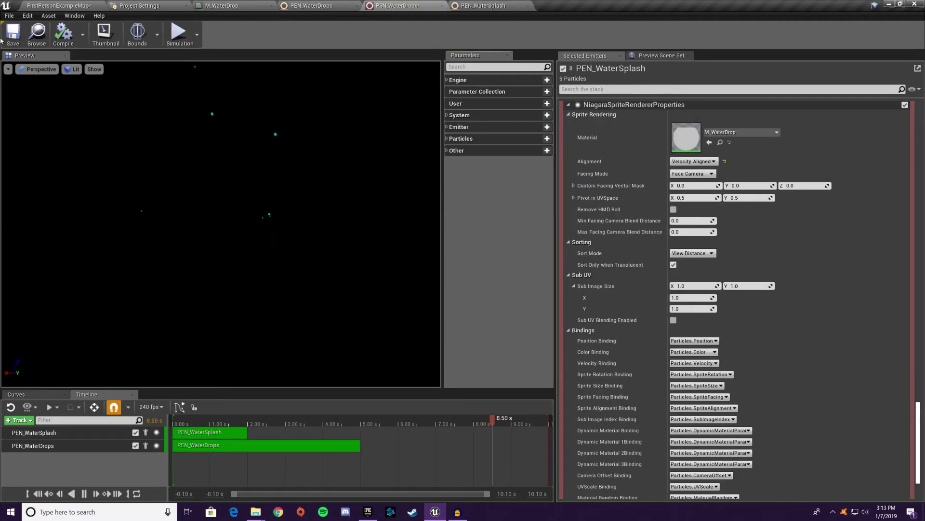
pyautogui.click(13, 34)
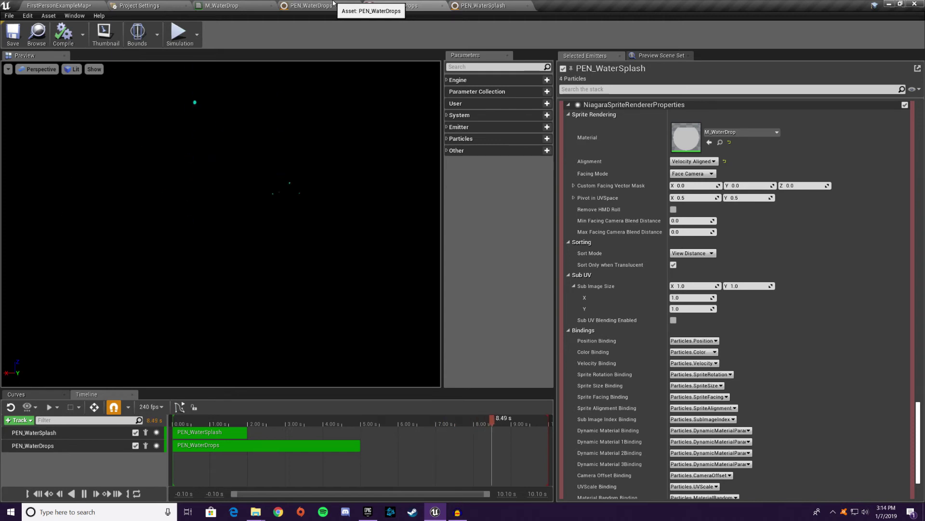
# Switch to the FirstPersonExampleMap level and select the PSN_WaterDrops Niagara actor near the ceiling.
pyautogui.click(333, 5)
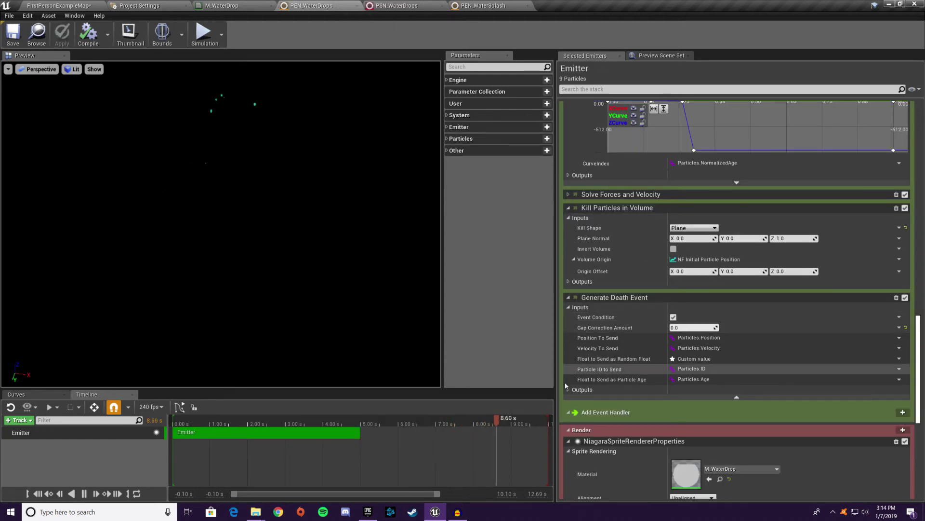
pyautogui.click(572, 309)
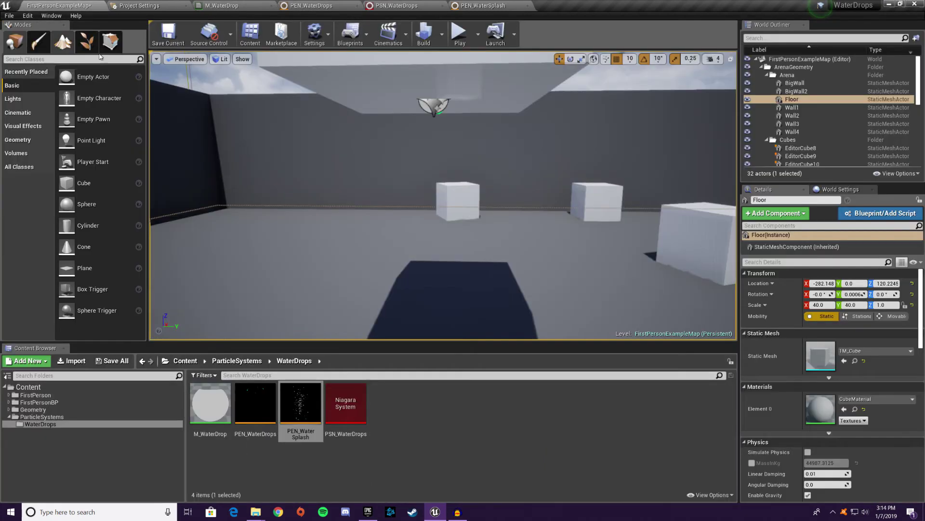
pyautogui.click(58, 6)
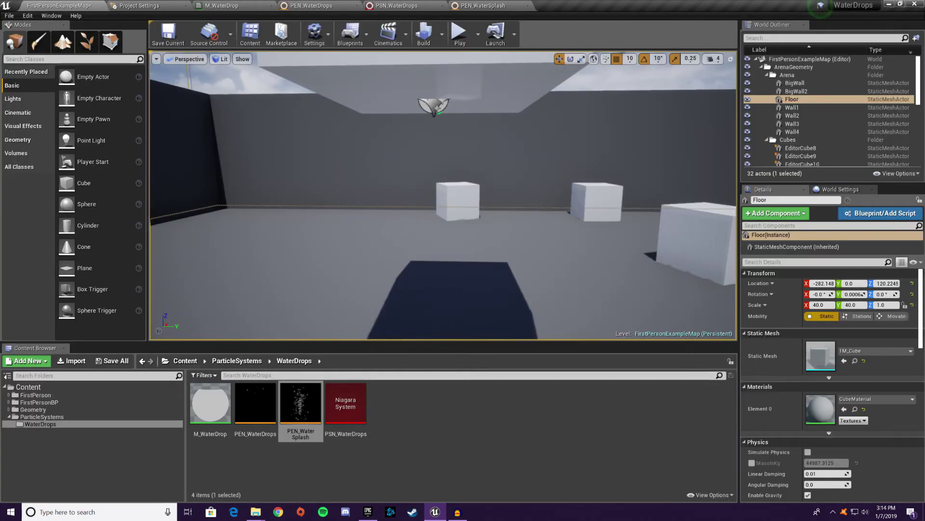
pyautogui.click(434, 105)
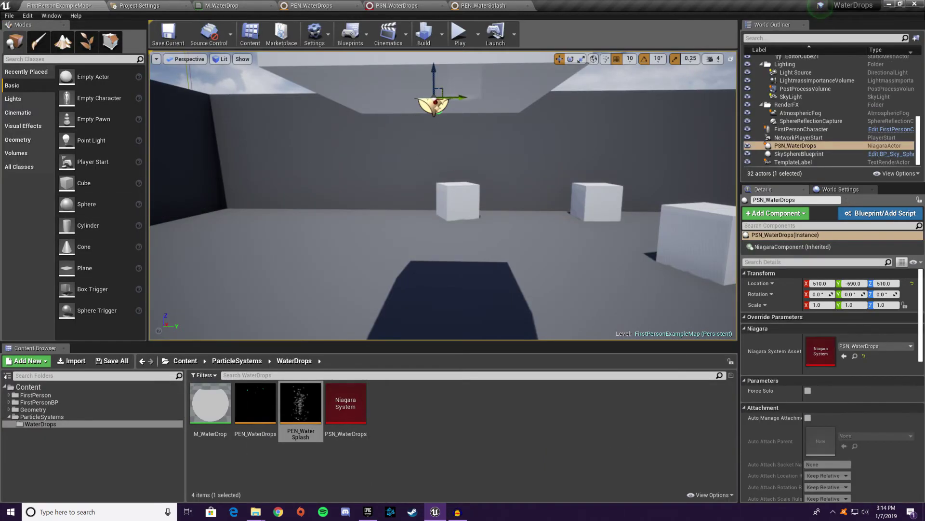
# Lower the PSN_WaterDrops actor from the ceiling toward the floor to a Z location of 220.
pyautogui.moveTo(433, 77); pyautogui.dragTo(428, 266)
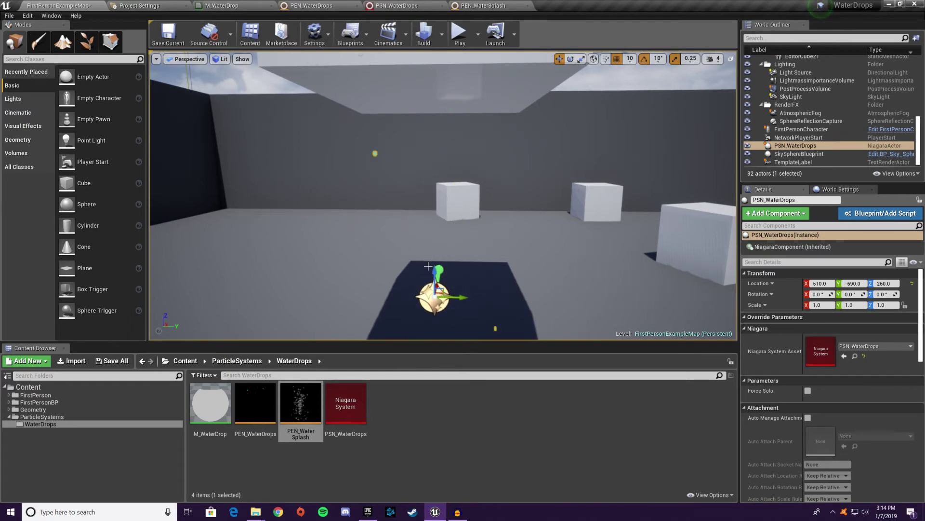
pyautogui.scroll(-3, 497, 265)
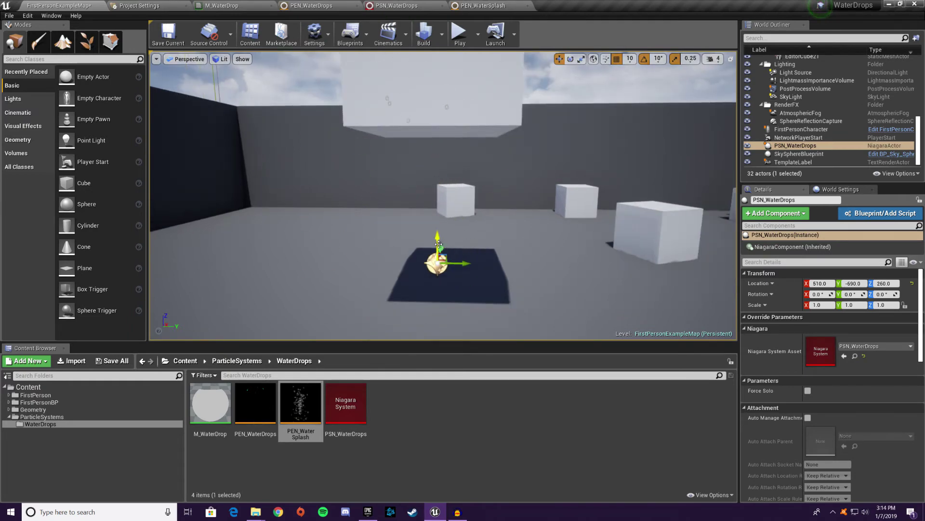
pyautogui.moveTo(439, 244)
pyautogui.mouseDown()
pyautogui.moveTo(437, 279)
pyautogui.moveTo(438, 244)
pyautogui.moveTo(437, 260)
pyautogui.mouseUp()
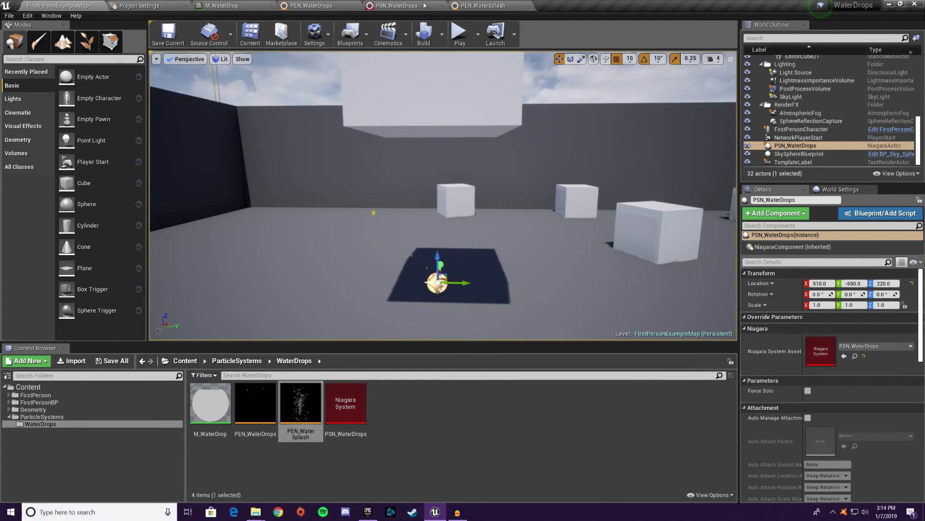
# In the PEN_WaterDrops emitter, set the Box Location module's Box Offset Z to 0 and save.
pyautogui.click(333, 6)
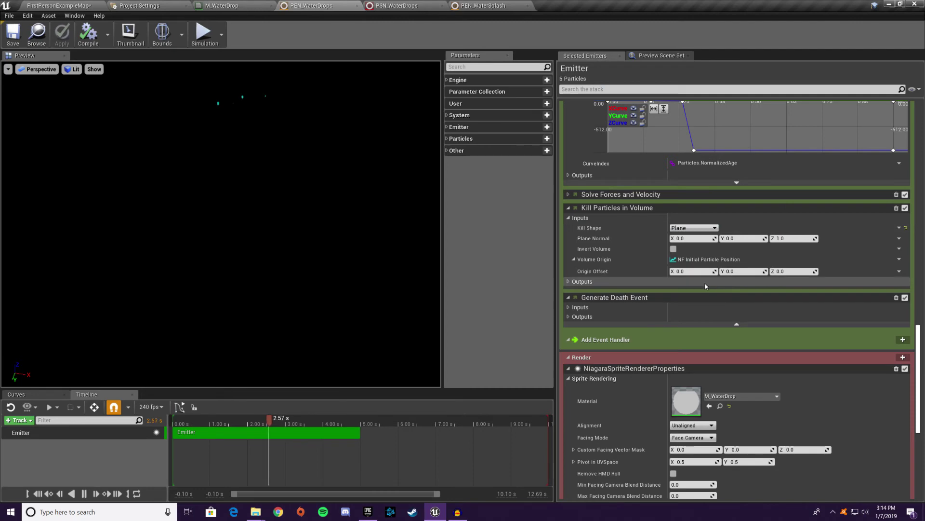
pyautogui.scroll(5, 744, 291)
pyautogui.scroll(6, 770, 266)
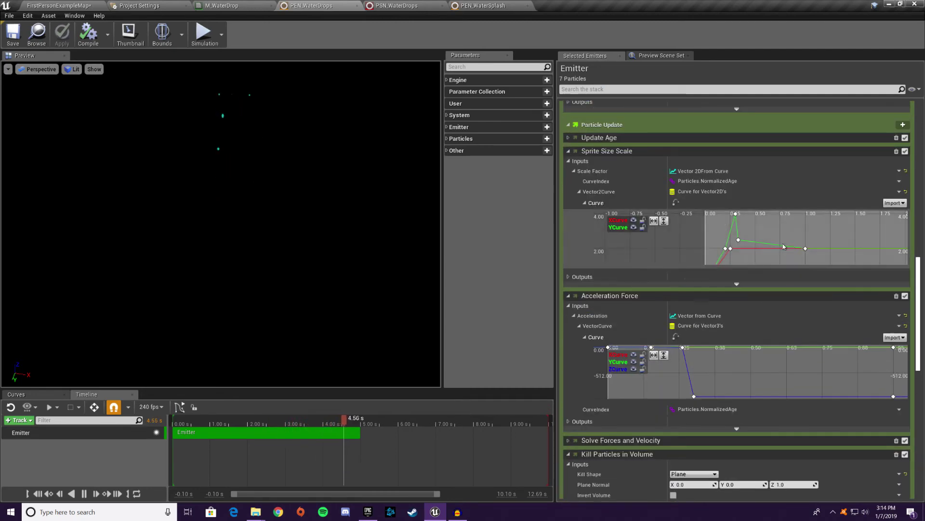
pyautogui.click(783, 236)
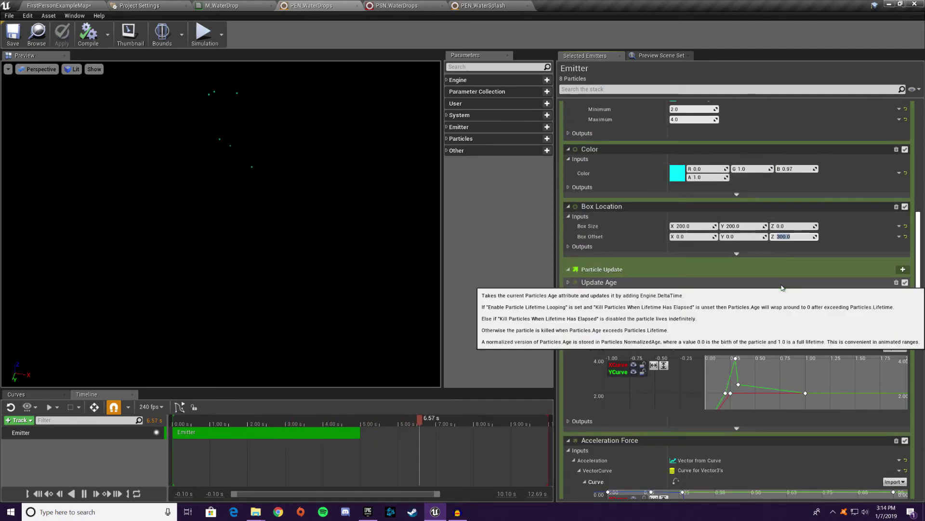
pyautogui.write('0')
pyautogui.press('Return')
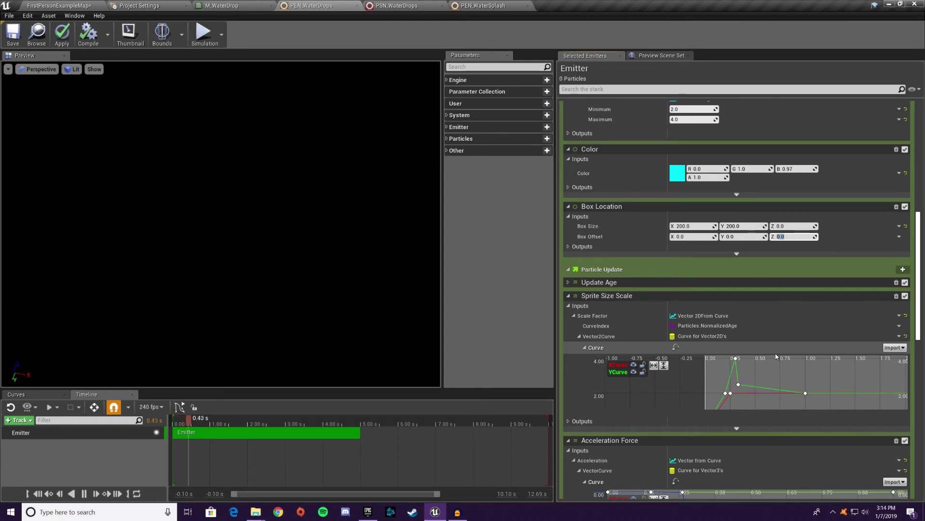
pyautogui.click(22, 31)
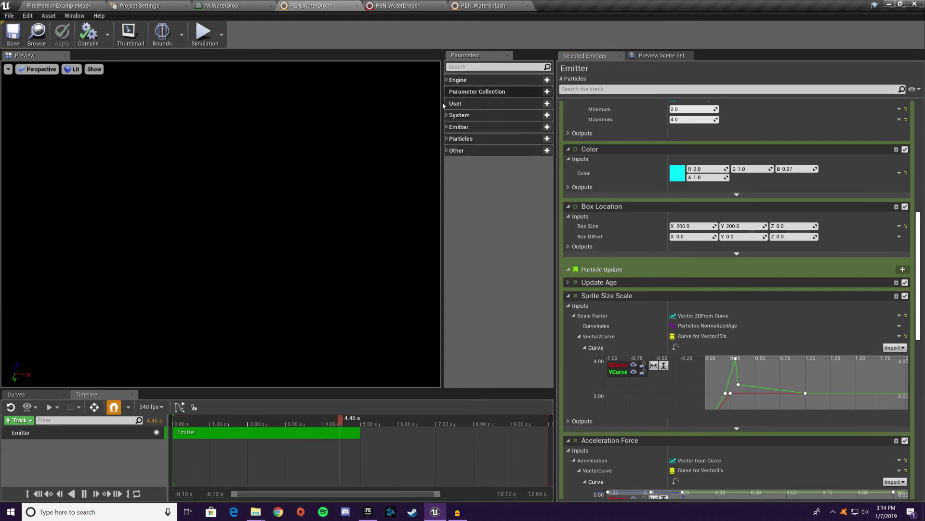
# Add a vector user parameter named KillFloorOffset to PEN_WaterDrops.
pyautogui.click(547, 104)
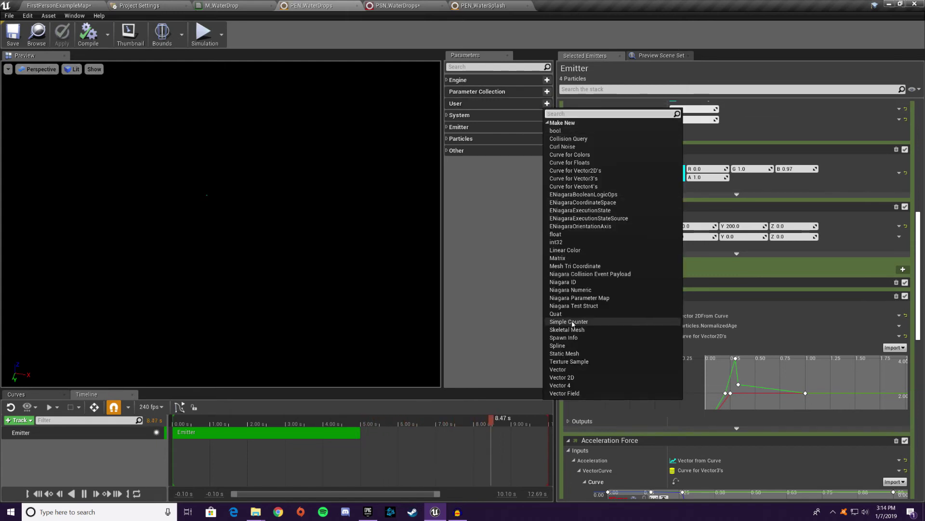
pyautogui.click(574, 378)
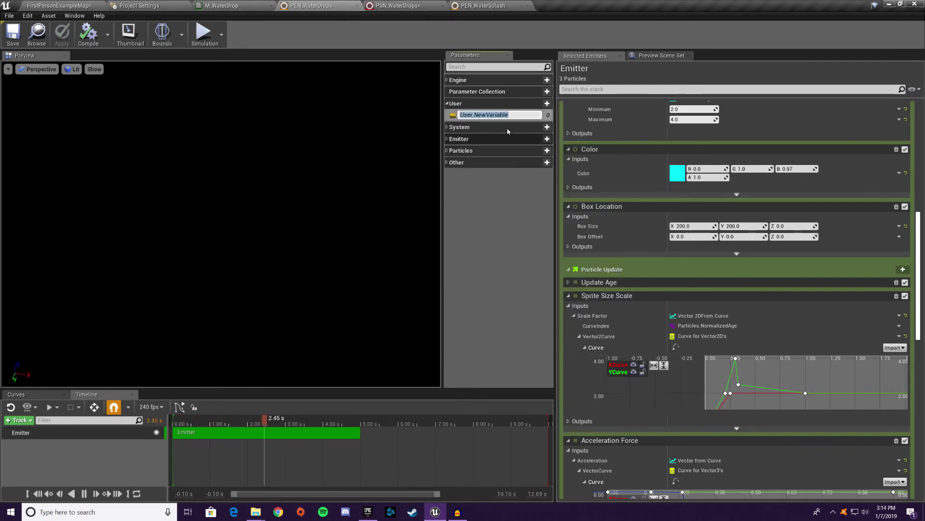
pyautogui.doubleClick(490, 115)
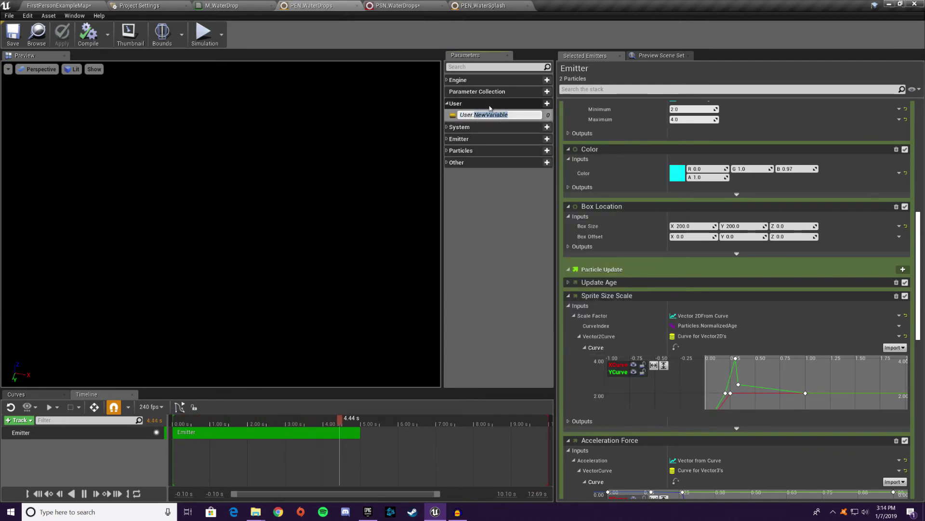
pyautogui.write('kILL')
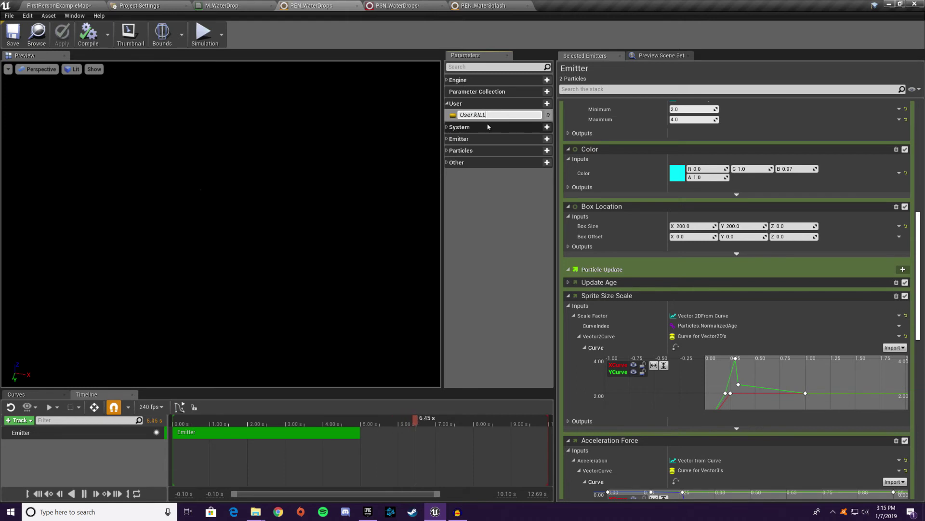
pyautogui.write('FloorOffset')
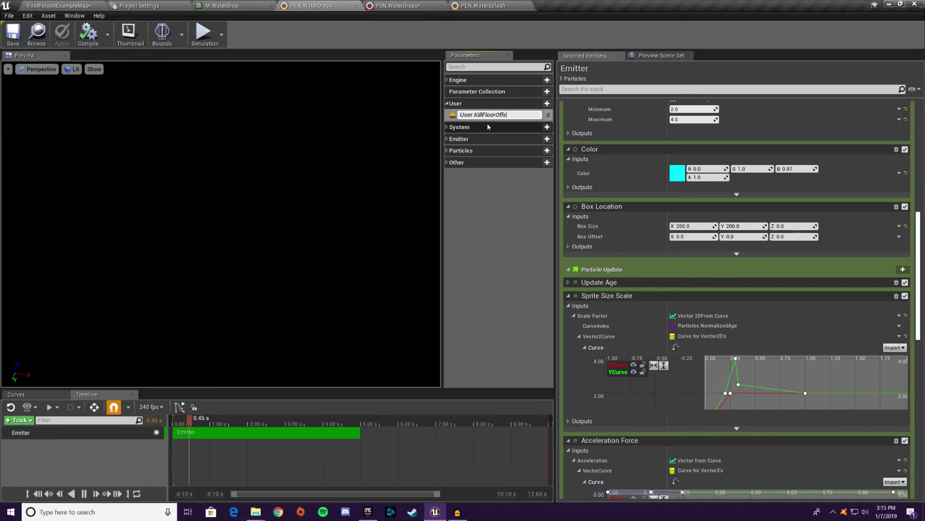
pyautogui.press('Return')
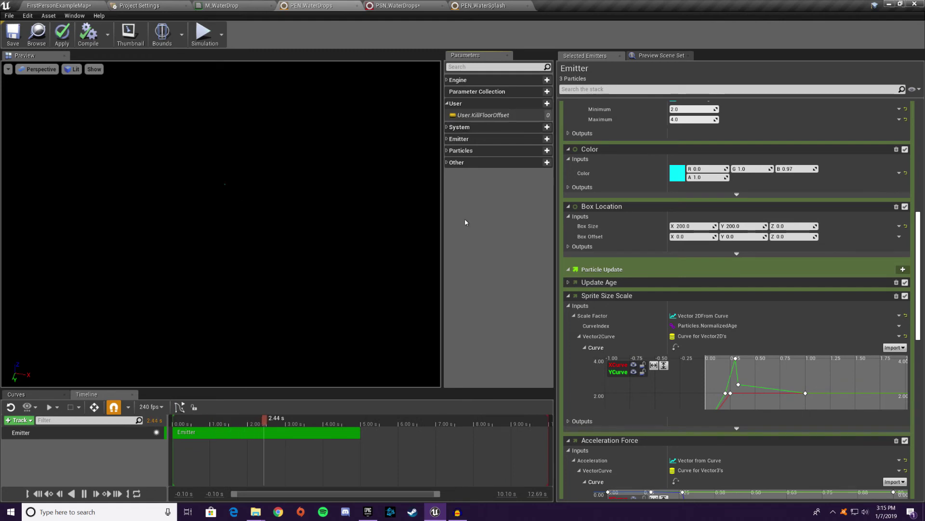
# Look through the link inputs offered for Origin Offset in Kill Particles in Volume for the KillFloorOffset parameter.
pyautogui.scroll(-2, 660, 267)
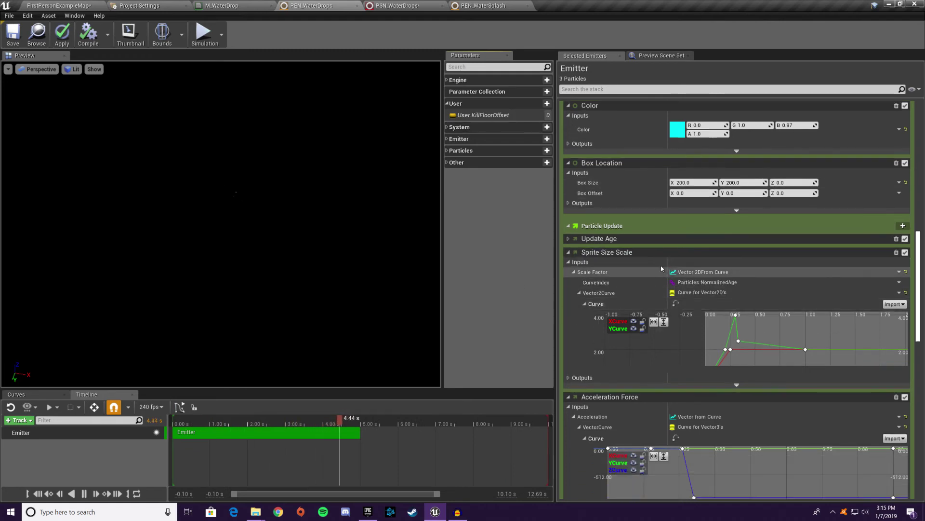
pyautogui.scroll(-12, 661, 268)
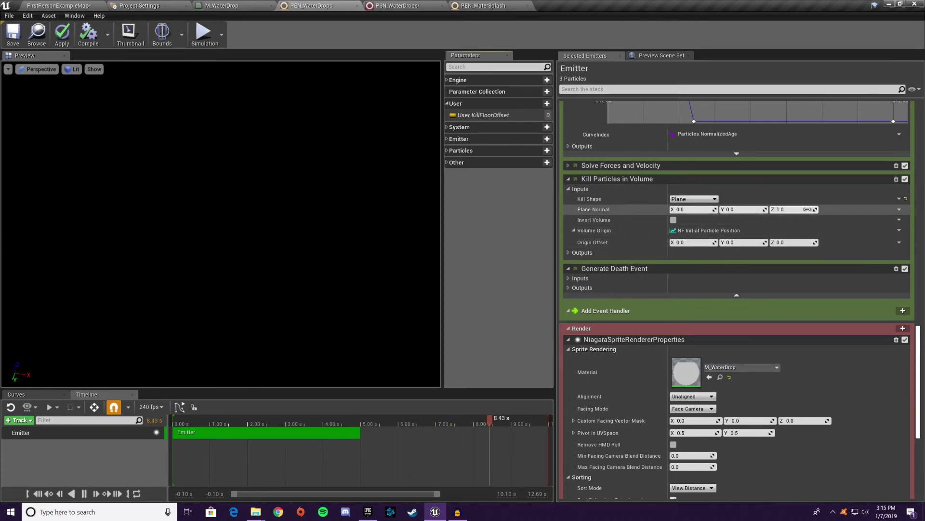
pyautogui.click(899, 243)
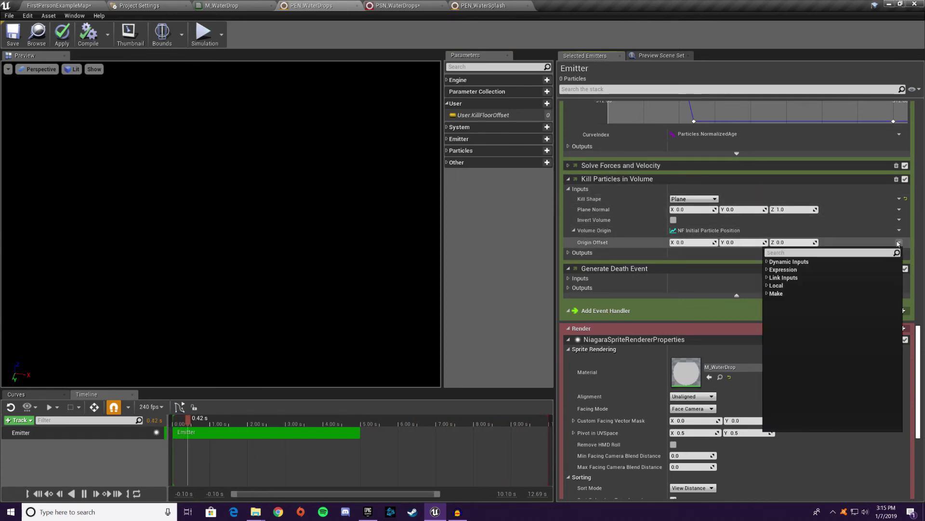
pyautogui.click(782, 278)
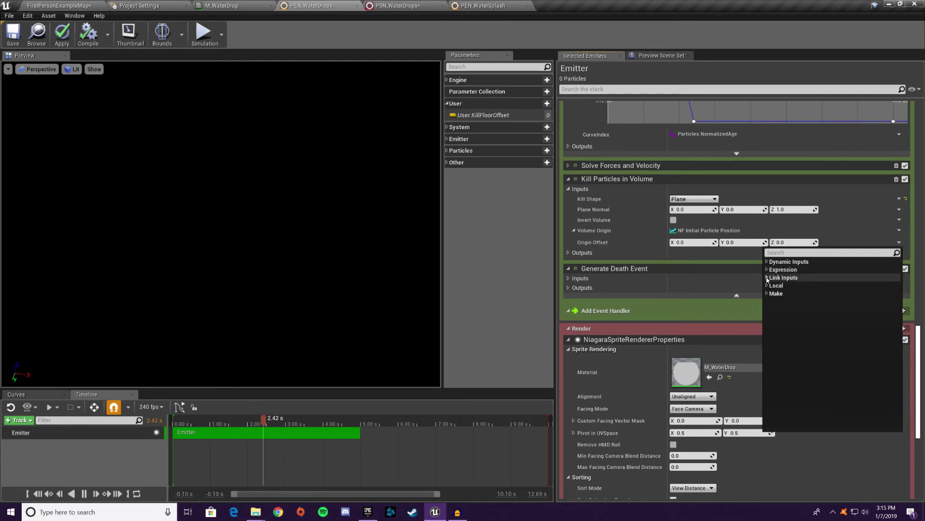
pyautogui.click(774, 293)
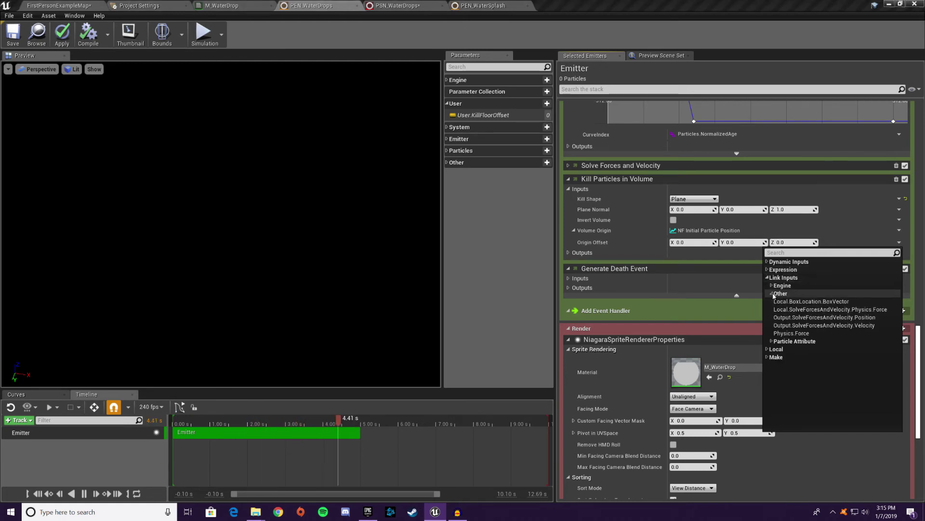
pyautogui.click(773, 294)
pyautogui.click(773, 301)
pyautogui.click(773, 302)
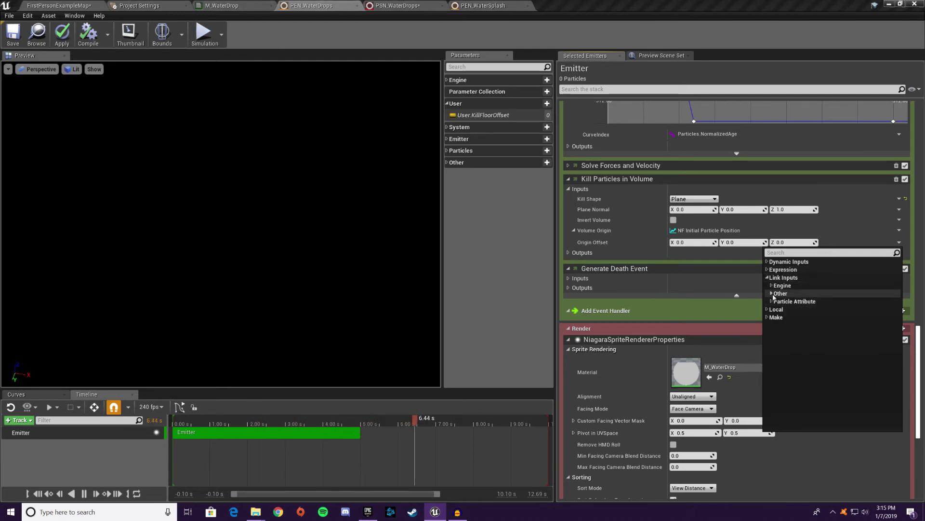
pyautogui.click(772, 287)
pyautogui.click(771, 286)
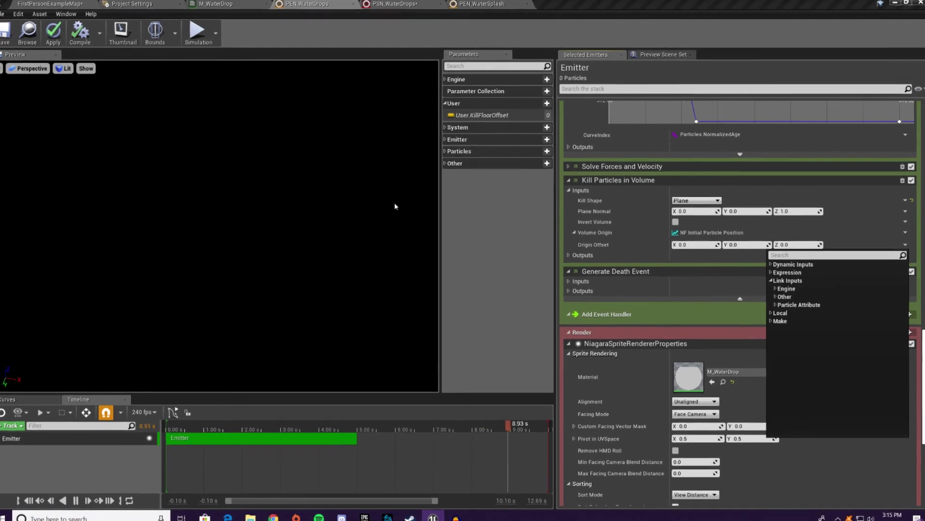
pyautogui.click(337, 169)
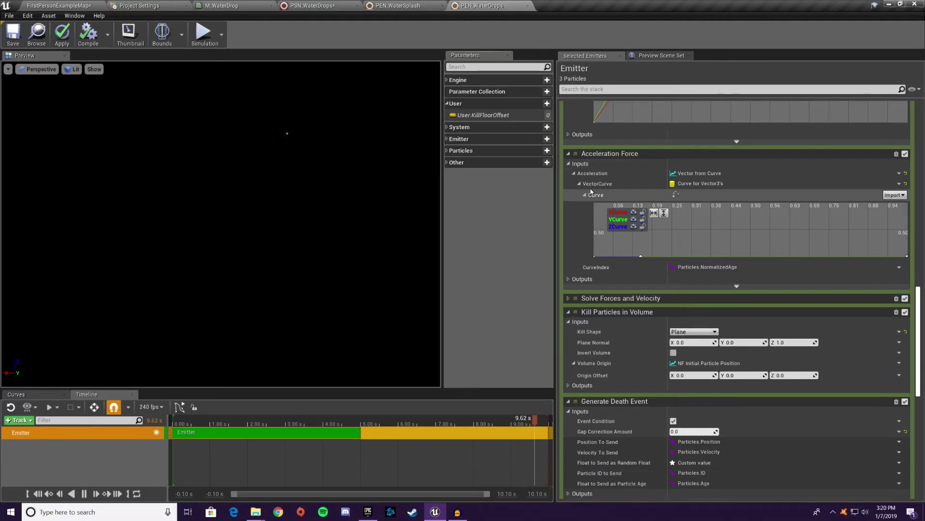
# Link the Origin Offset of Kill Particles in Volume to User.KillFloorOffset.
pyautogui.scroll(-2, 592, 148)
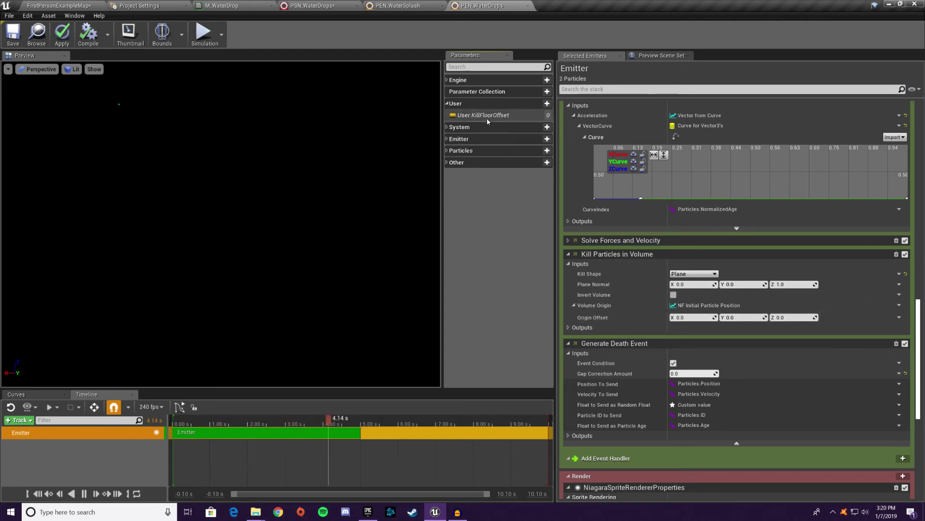
pyautogui.moveTo(484, 118); pyautogui.dragTo(717, 320)
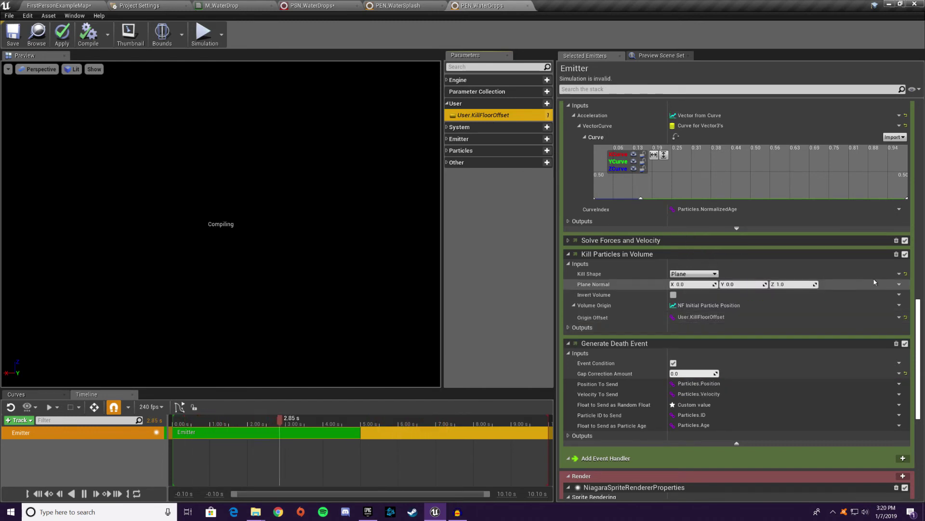
# Try linking the Plane Normal of Kill Particles in Volume to User.KillFloorOffset, and undo that link.
pyautogui.click(899, 284)
pyautogui.click(768, 319)
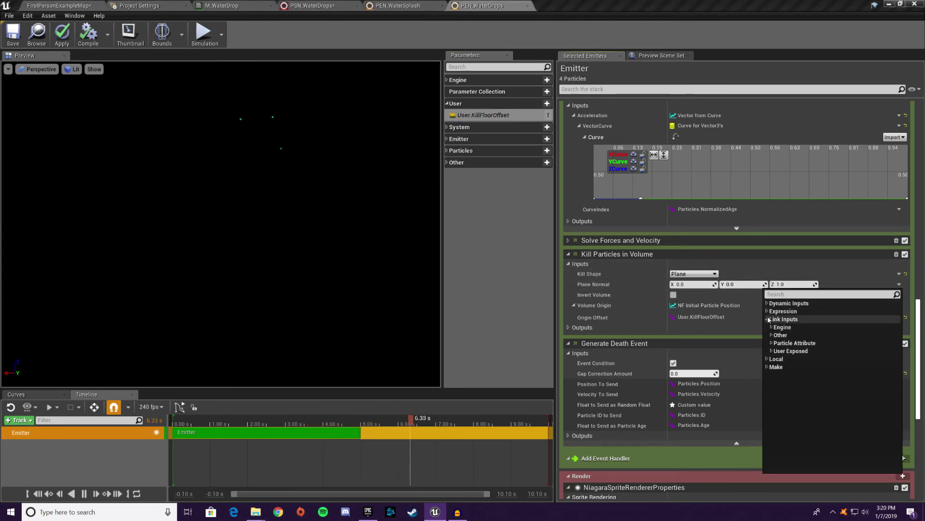
pyautogui.click(776, 352)
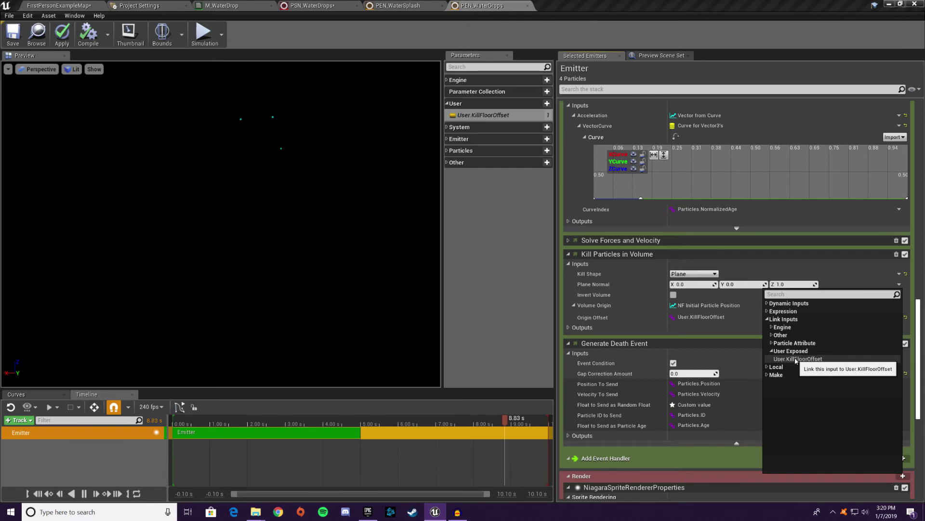
pyautogui.click(791, 277)
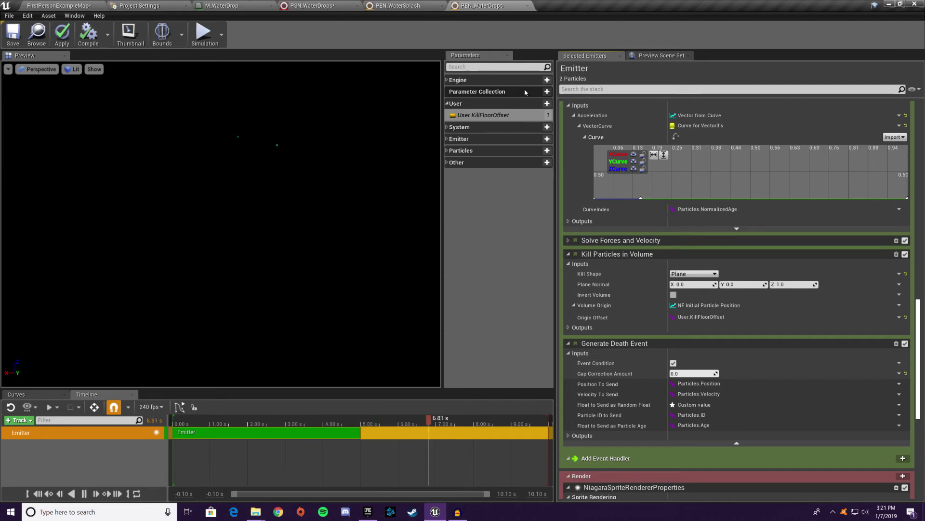
pyautogui.moveTo(482, 115); pyautogui.dragTo(739, 286)
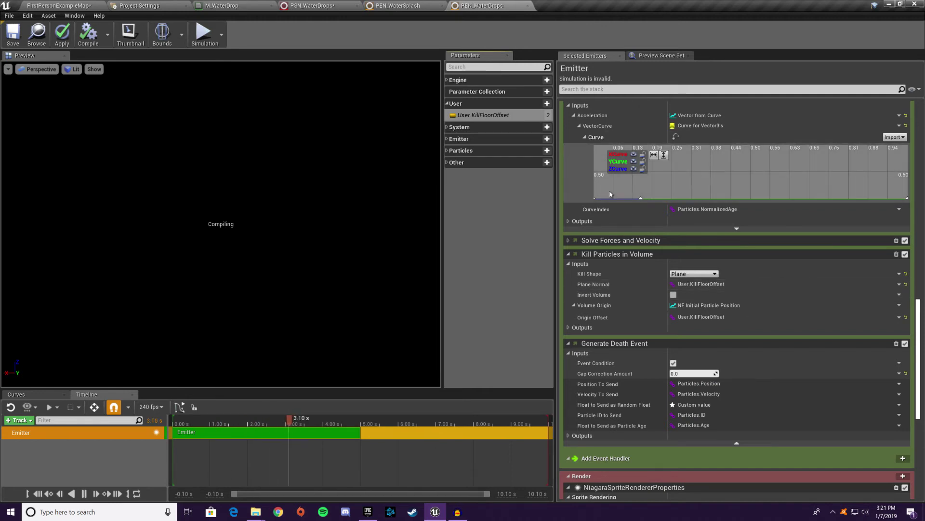
pyautogui.press('super')
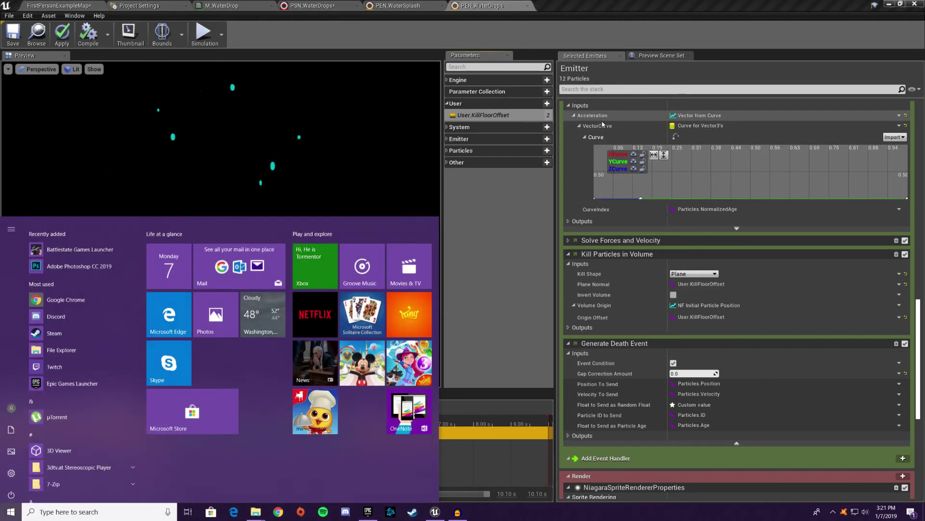
pyautogui.press('Escape')
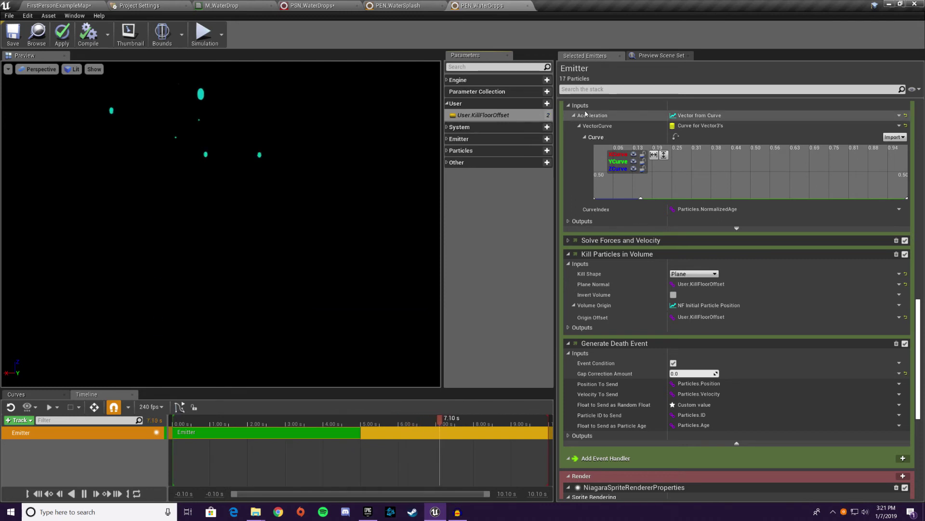
pyautogui.hotkey('ctrl', 'z')
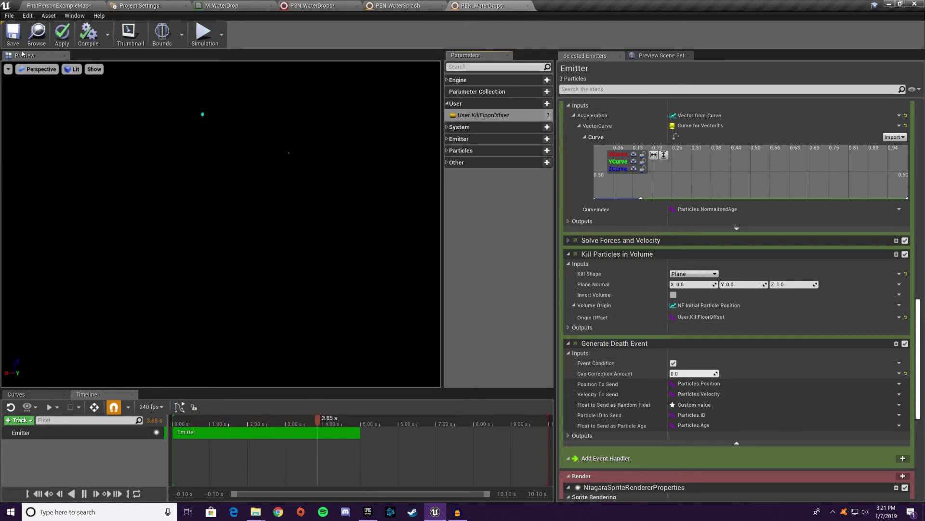
# In PSN_WaterDrops, link the Origin Offset of PEN_WaterSplash's Kill Particles in Volume to User.KillFloorOffset, and save the system.
pyautogui.click(311, 5)
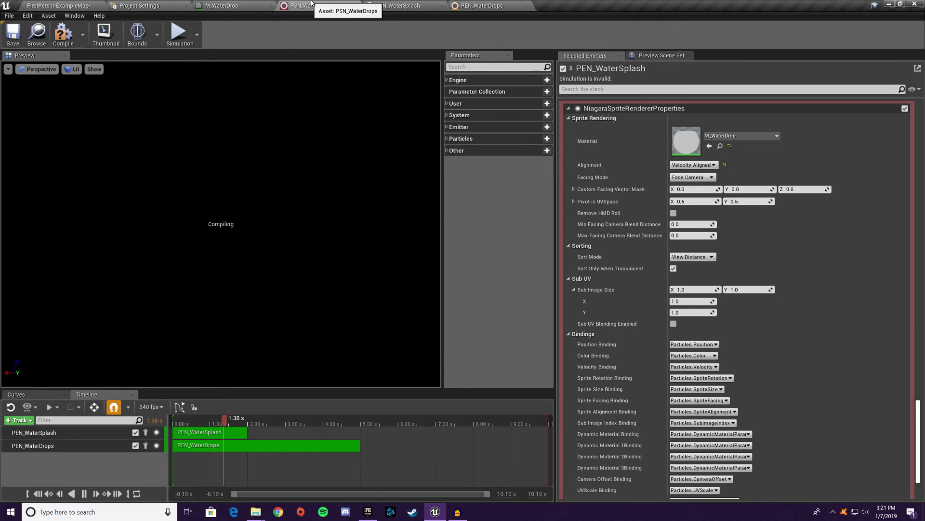
pyautogui.click(447, 104)
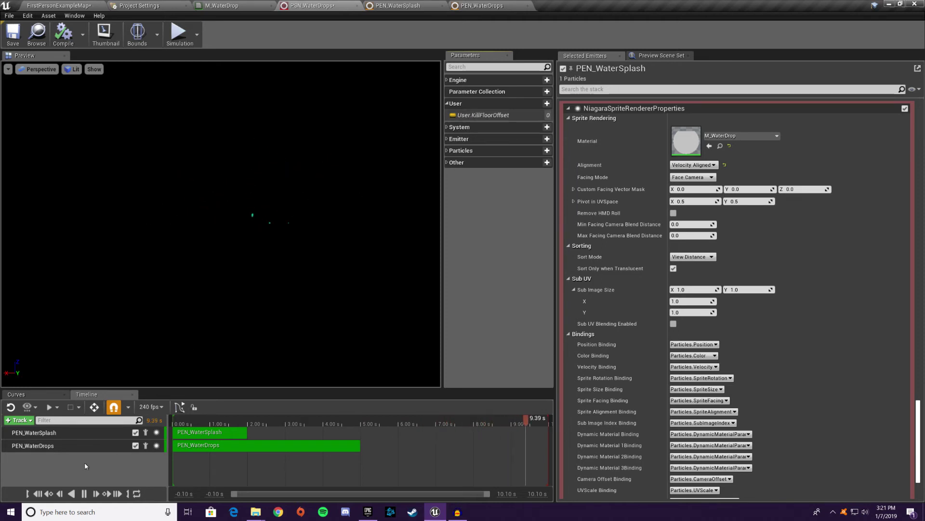
pyautogui.click(67, 432)
pyautogui.scroll(-2, 736, 293)
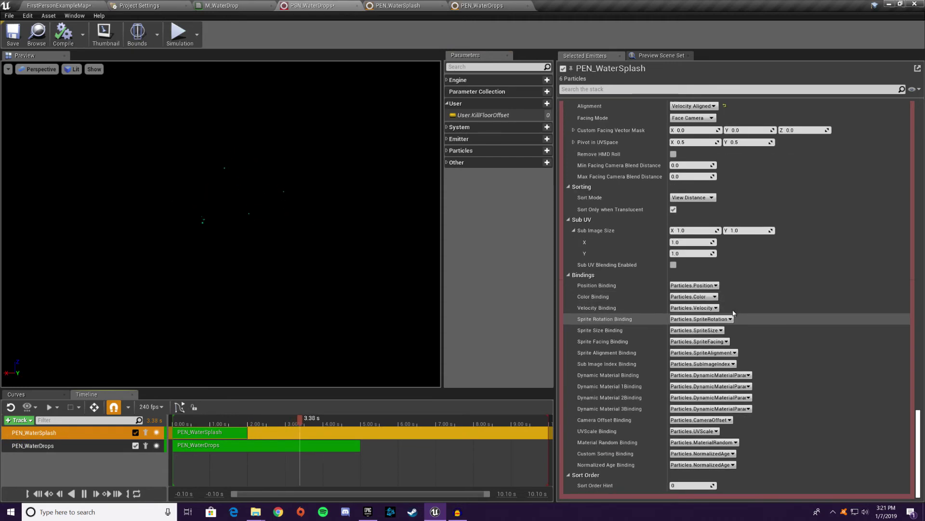
pyautogui.scroll(10, 736, 294)
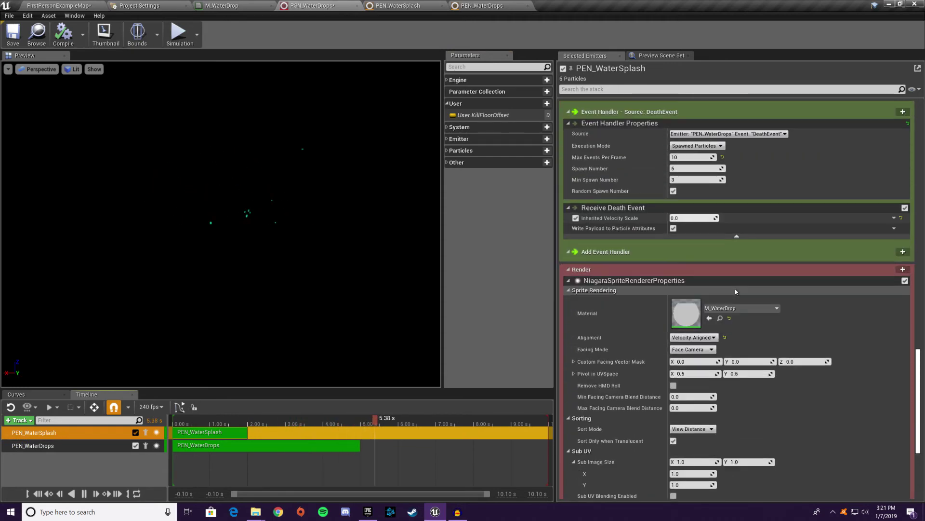
pyautogui.scroll(2, 736, 291)
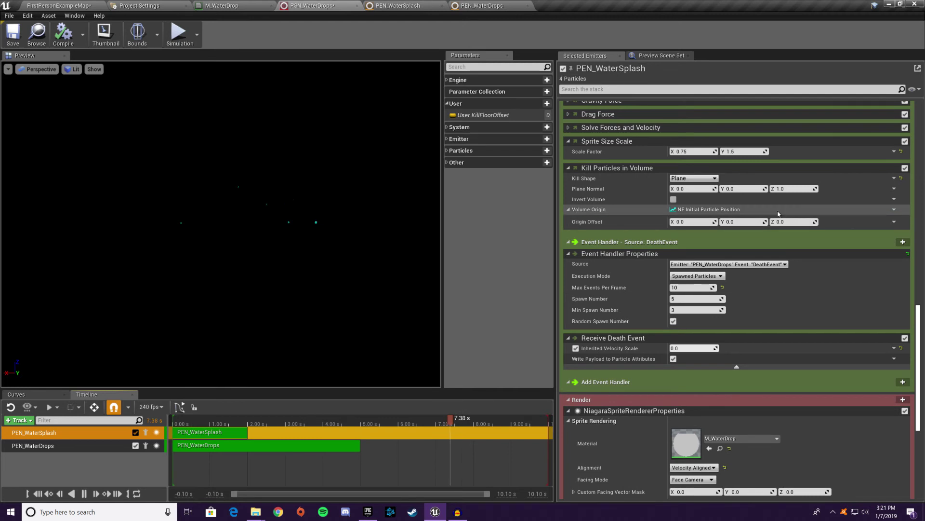
pyautogui.moveTo(479, 114); pyautogui.dragTo(712, 223)
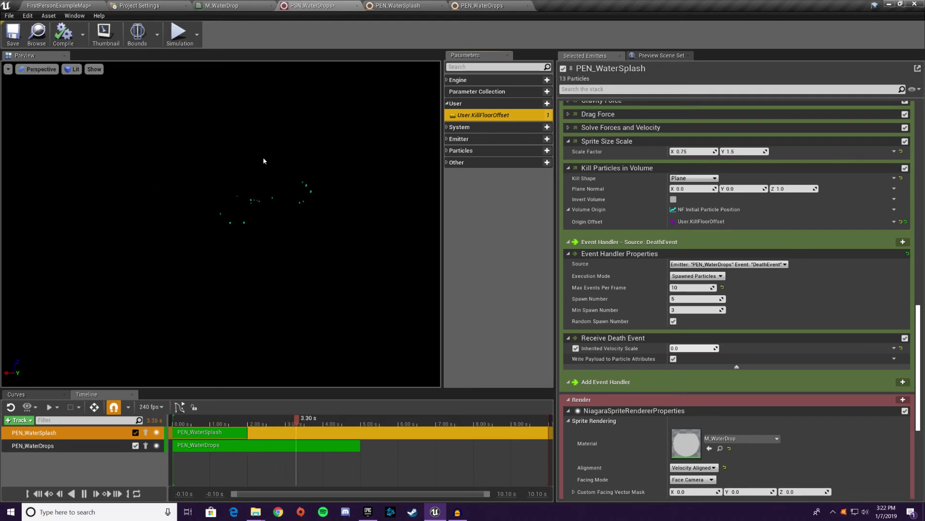
pyautogui.click(13, 34)
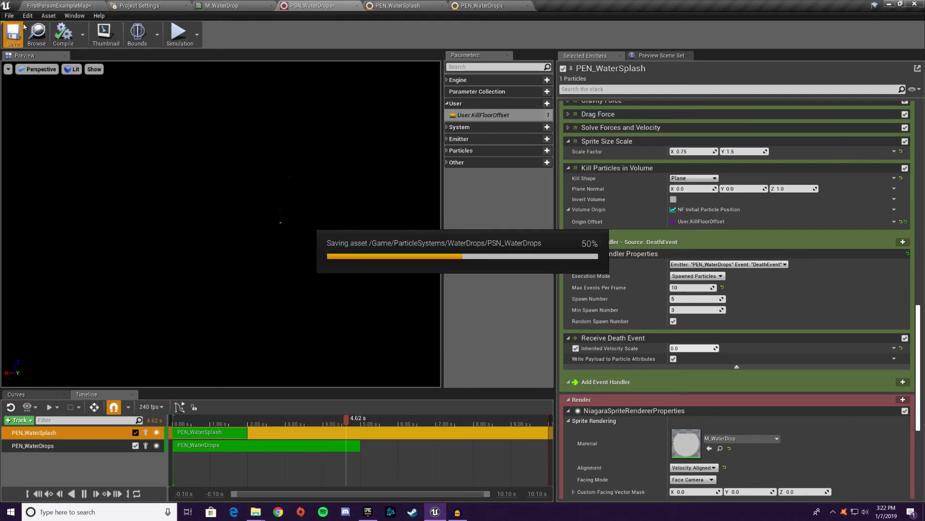
# Create an Actor blueprint class named BP_WaterDrops in the WaterDrops content folder.
pyautogui.click(50, 5)
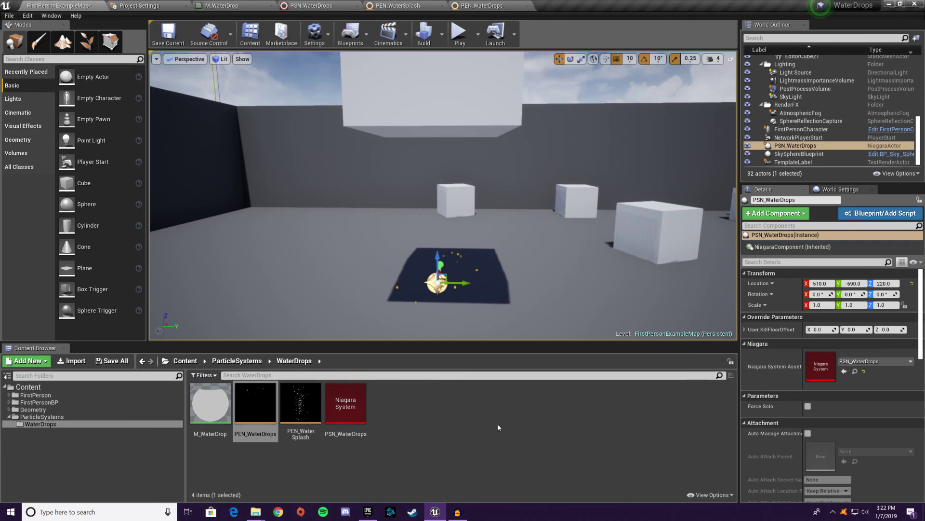
pyautogui.rightClick(472, 443)
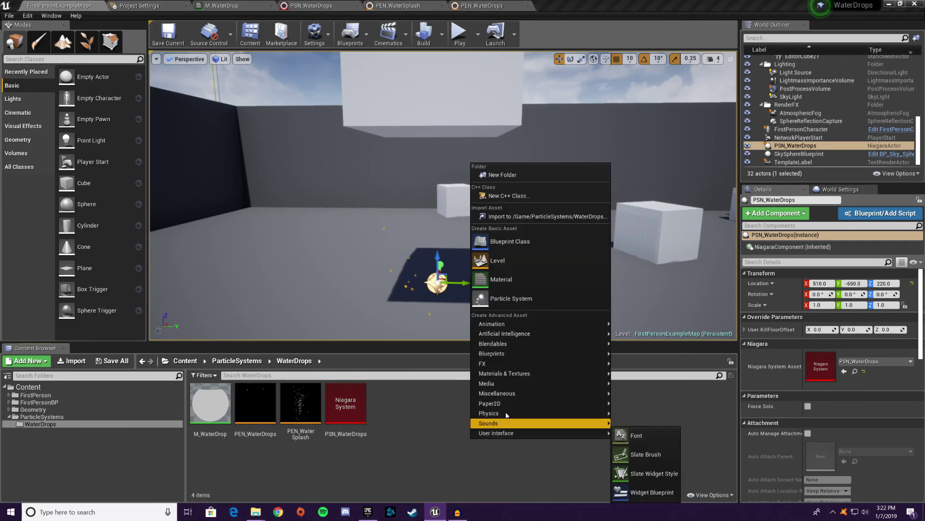
pyautogui.click(521, 244)
pyautogui.click(407, 179)
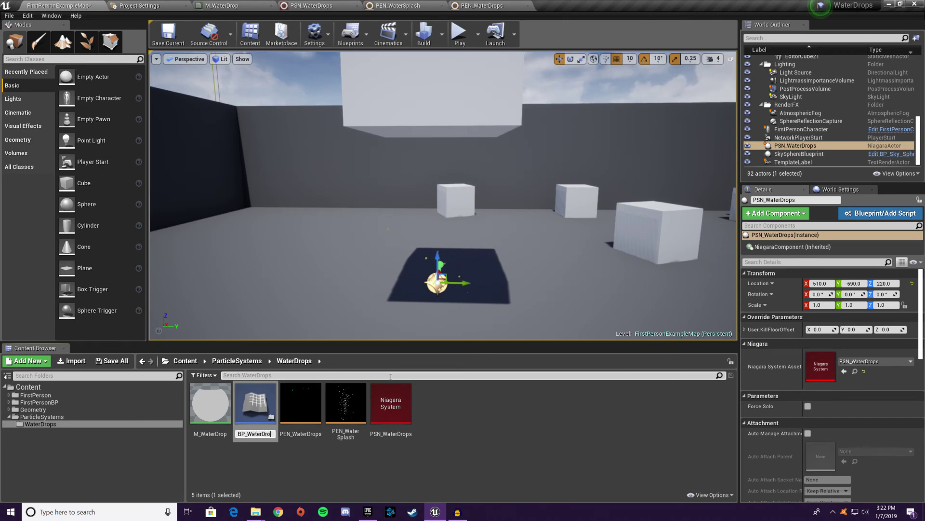
pyautogui.press('Return')
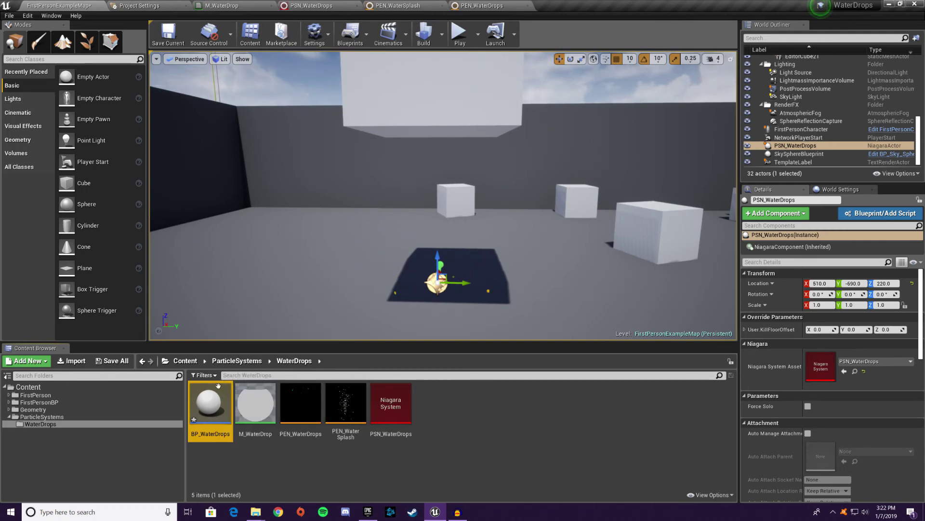
# Open BP_WaterDrops and add a Niagara component named WaterDropSystem.
pyautogui.doubleClick(217, 412)
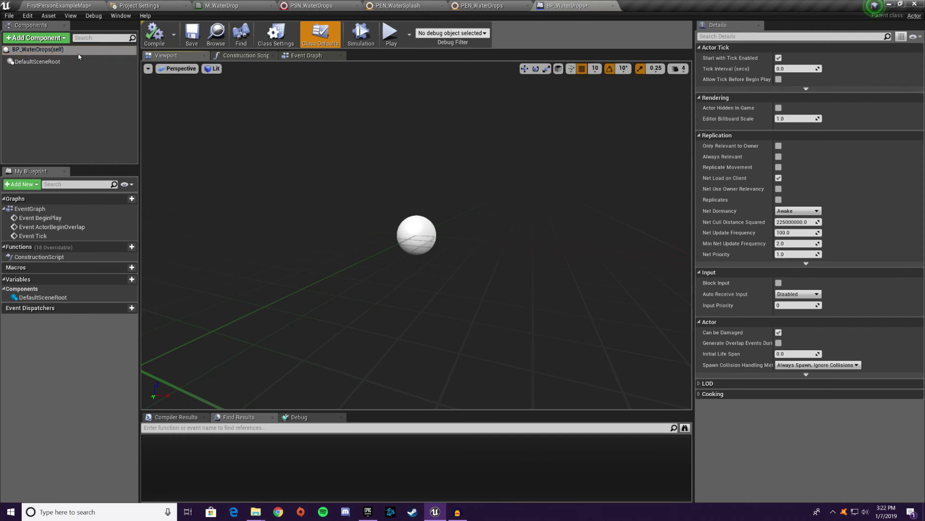
pyautogui.click(34, 38)
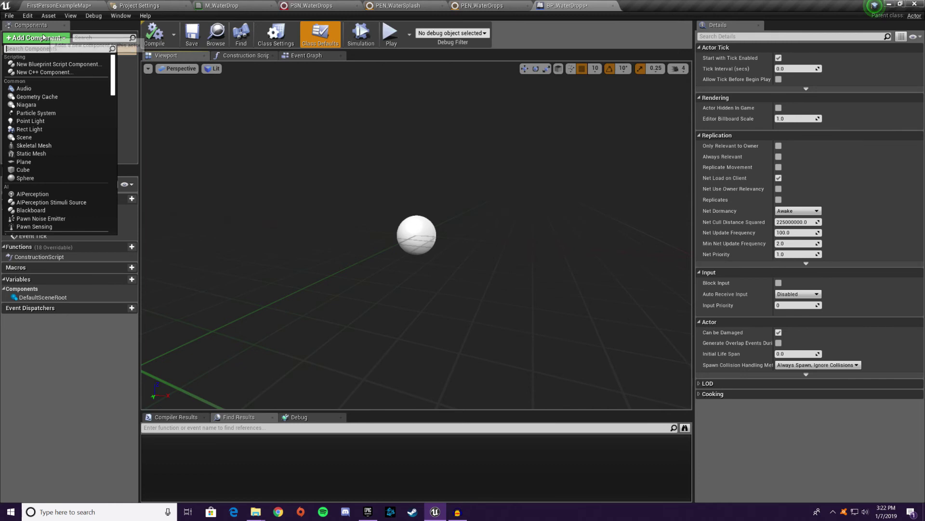
pyautogui.write('niag')
pyautogui.press('Return')
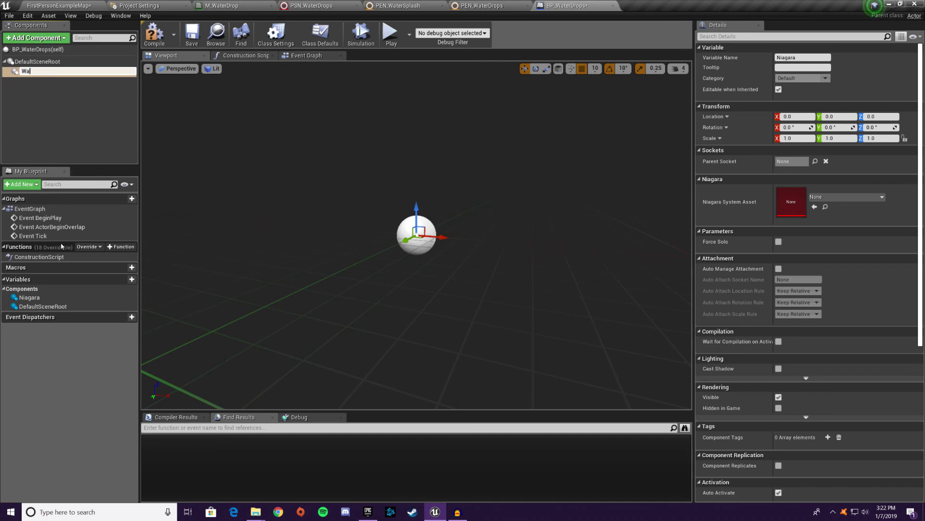
pyautogui.write('WaterDropSystem')
pyautogui.press('Return')
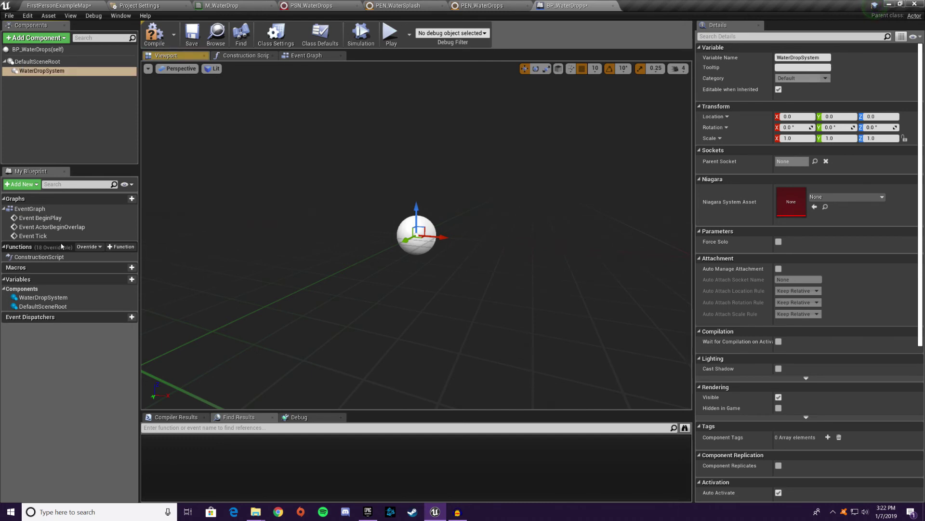
# Assign PSN_WaterDrops as the Niagara System Asset of the WaterDropSystem component.
pyautogui.click(827, 197)
pyautogui.click(842, 290)
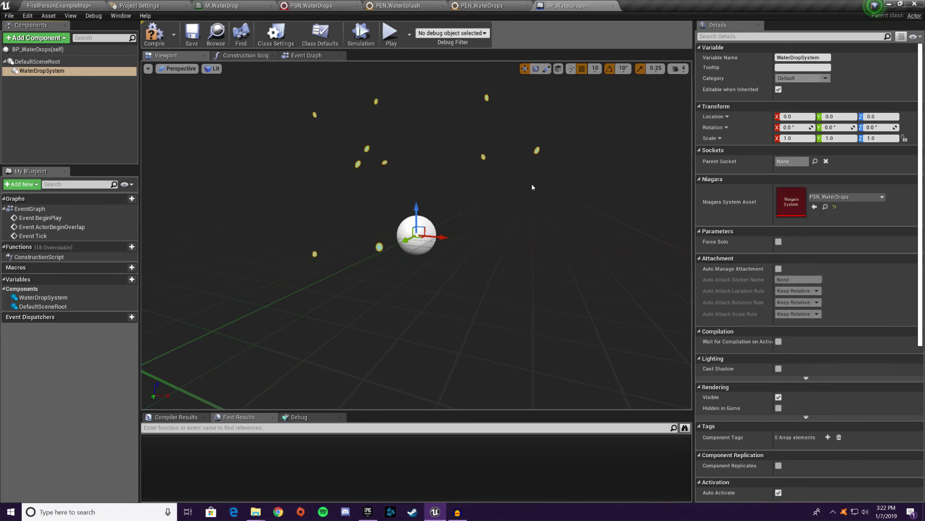
pyautogui.moveTo(413, 241); pyautogui.dragTo(395, 227, button='right')
pyautogui.moveTo(486, 263)
pyautogui.mouseDown(button='right')
pyautogui.moveTo(536, 253)
pyautogui.moveTo(486, 262)
pyautogui.moveTo(476, 254)
pyautogui.mouseUp(button='right')
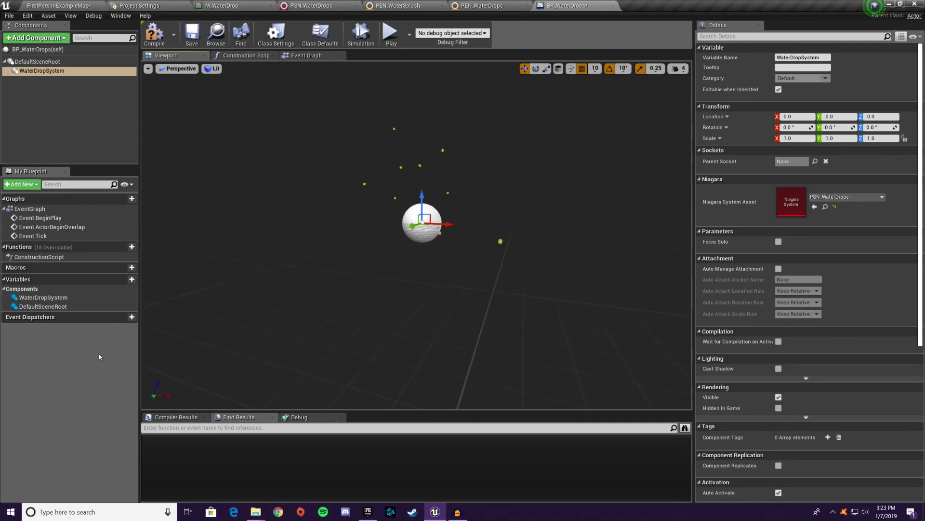
# Add a Vector variable named KillFloorOffset to BP_WaterDrops.
pyautogui.click(132, 283)
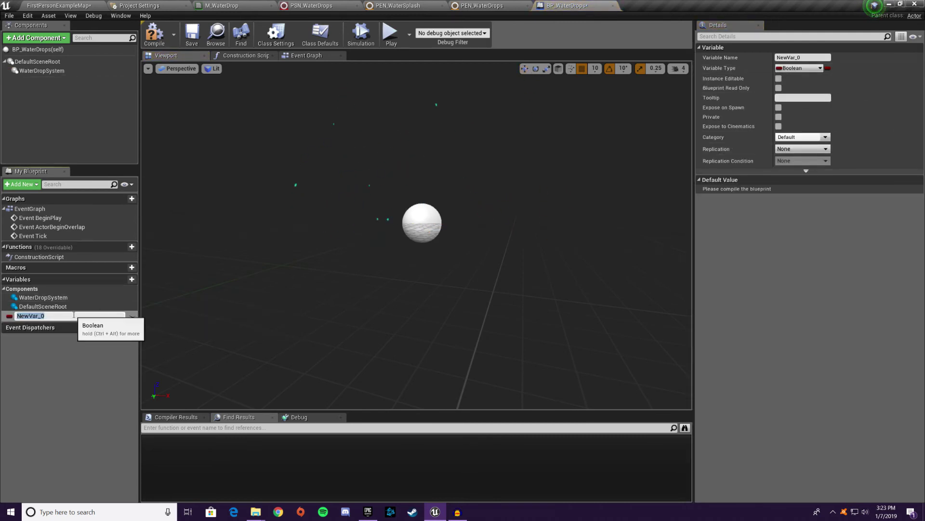
pyautogui.write('KillFloorOffset')
pyautogui.press('Return')
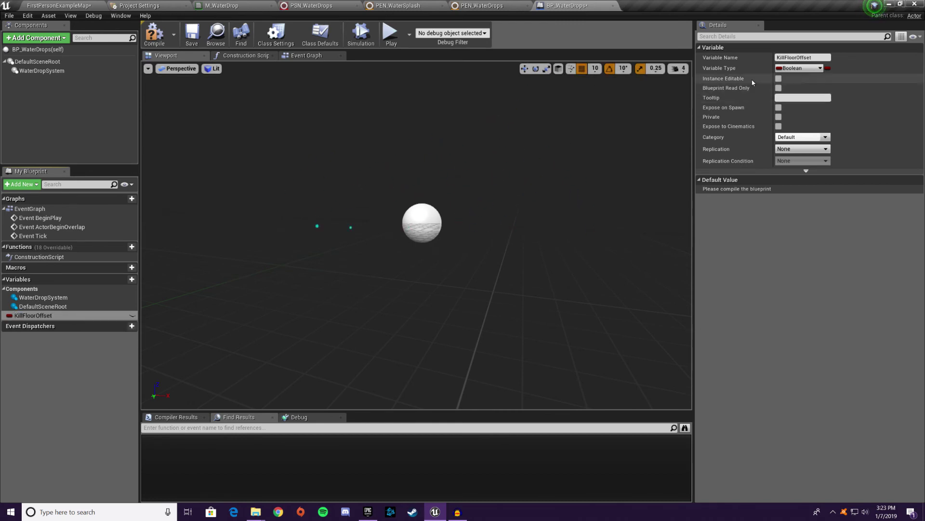
pyautogui.click(785, 69)
pyautogui.click(709, 152)
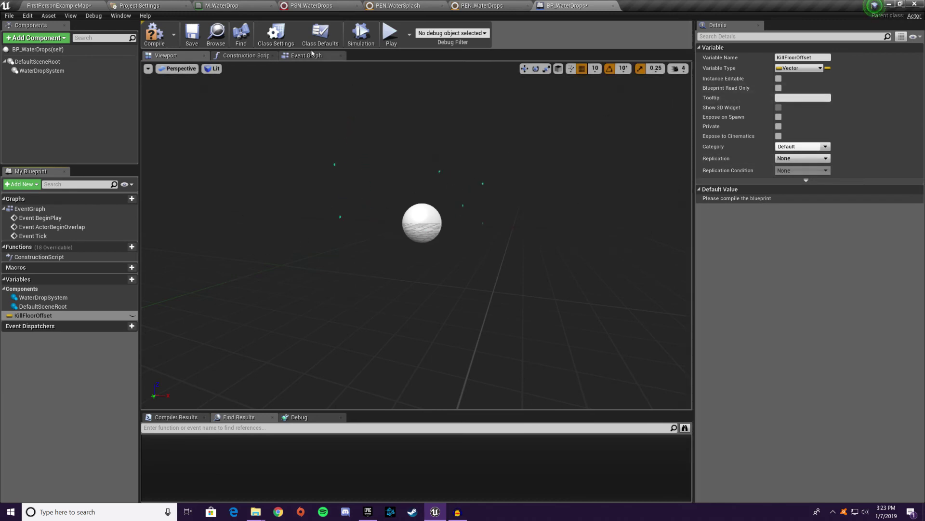
# Enable Instance Editable, Show 3D Widget and Expose on Spawn for KillFloorOffset, and compile and save the blueprint.
pyautogui.click(779, 79)
pyautogui.click(778, 108)
pyautogui.click(779, 117)
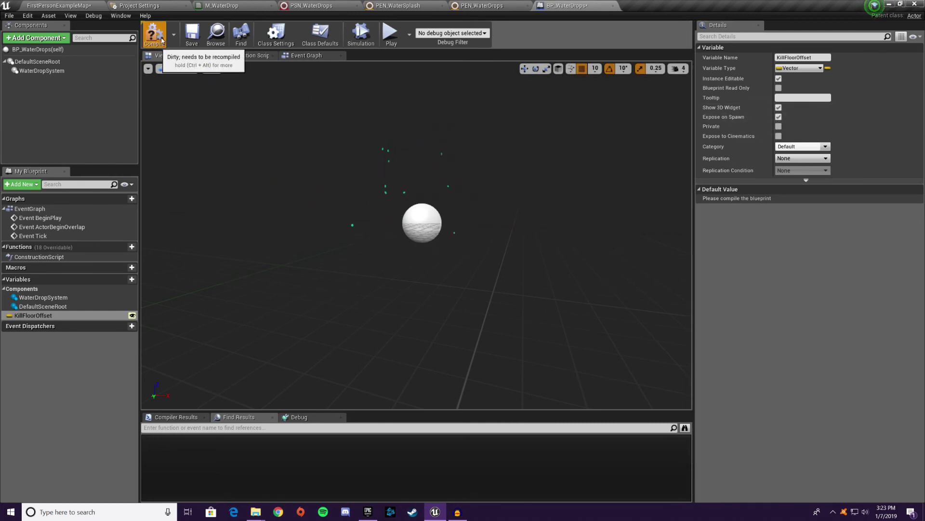
pyautogui.click(190, 37)
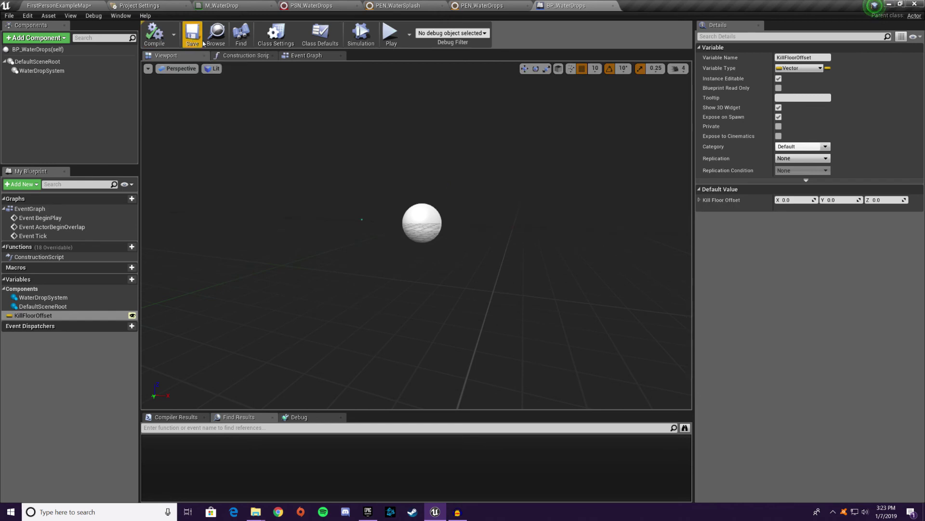
pyautogui.click(250, 56)
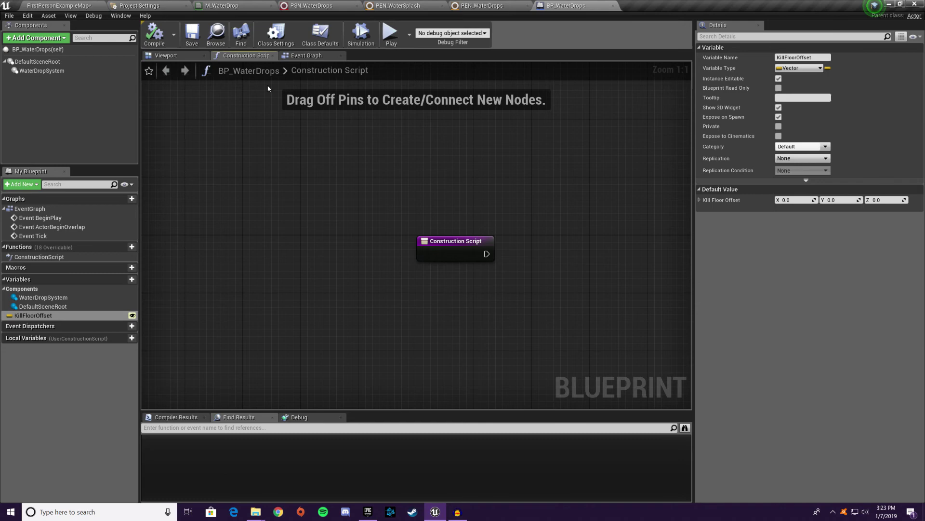
pyautogui.moveTo(49, 71); pyautogui.dragTo(453, 295)
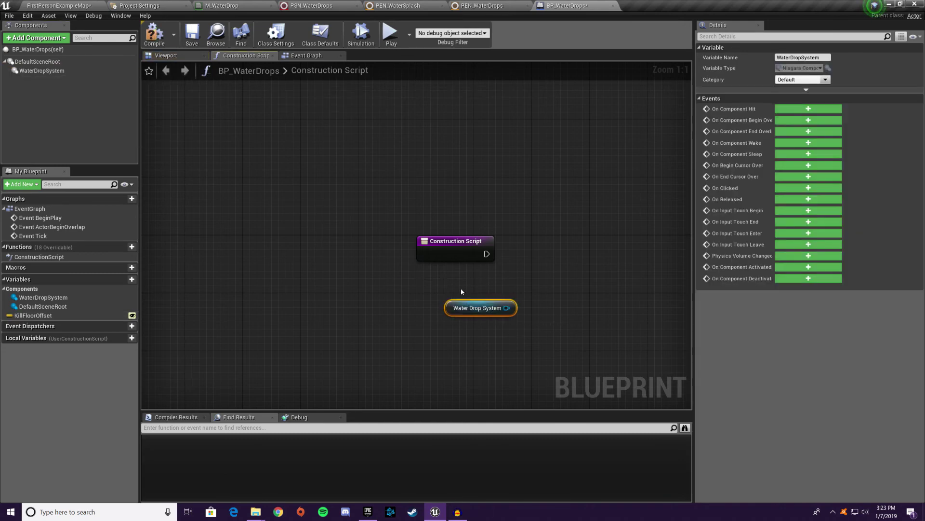
pyautogui.moveTo(459, 288); pyautogui.dragTo(359, 278, button='right')
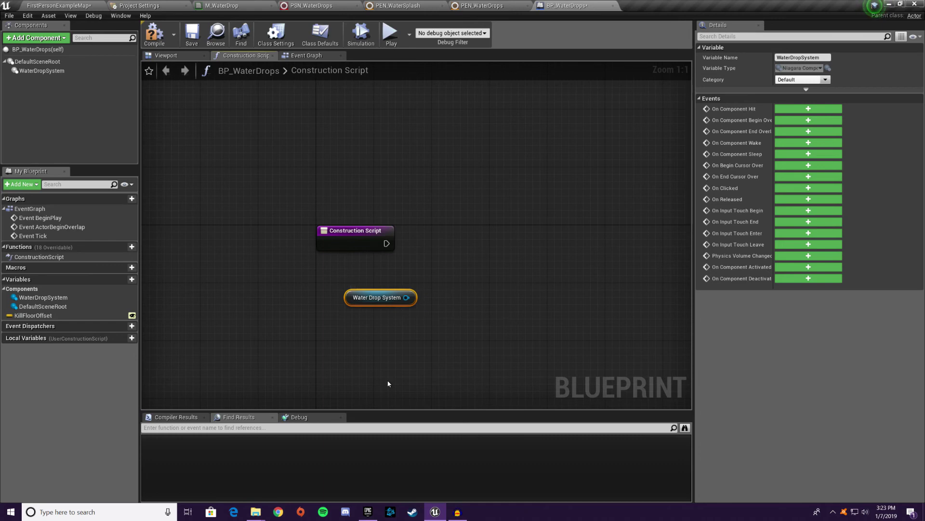
pyautogui.press('Delete')
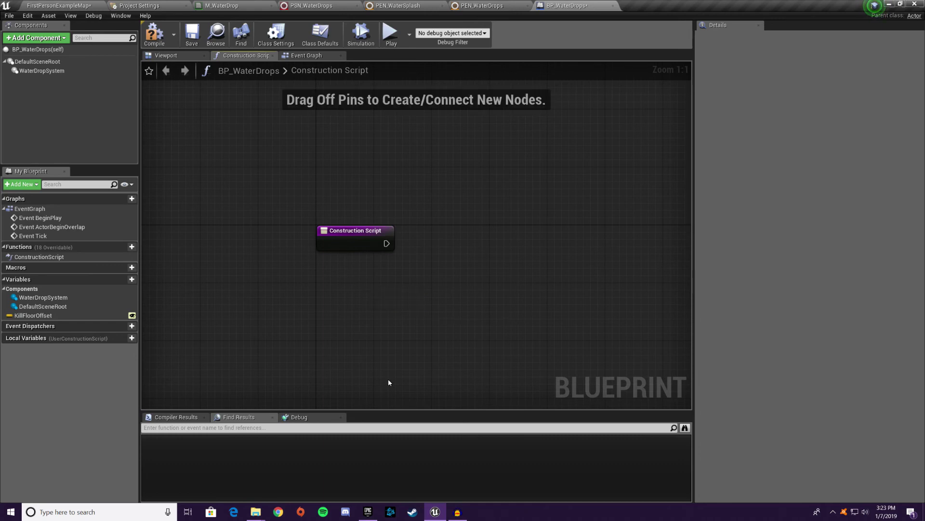
# Place a WaterDropSystem reference in the Event Graph near Event BeginPlay, moving the other default event nodes out of the way.
pyautogui.click(306, 56)
pyautogui.click(50, 71)
pyautogui.moveTo(52, 74); pyautogui.dragTo(430, 193)
pyautogui.moveTo(407, 234); pyautogui.dragTo(482, 364)
pyautogui.moveTo(451, 263); pyautogui.dragTo(453, 359)
pyautogui.moveTo(467, 213); pyautogui.dragTo(467, 367, button='right')
# Add a Set Niagara Variable (Vector3) node targeting the Water Drop System reference and connect Event BeginPlay's execution to it.
pyautogui.moveTo(442, 272); pyautogui.dragTo(540, 244)
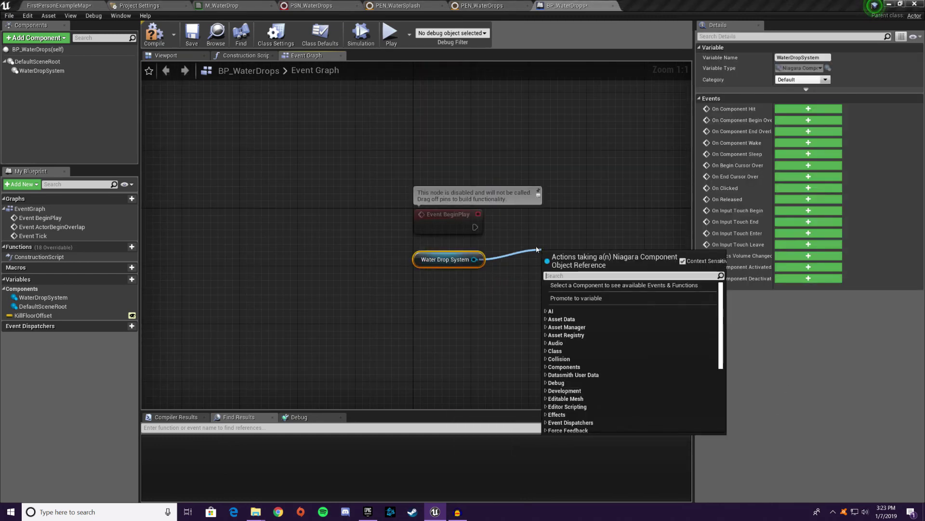
pyautogui.write('set')
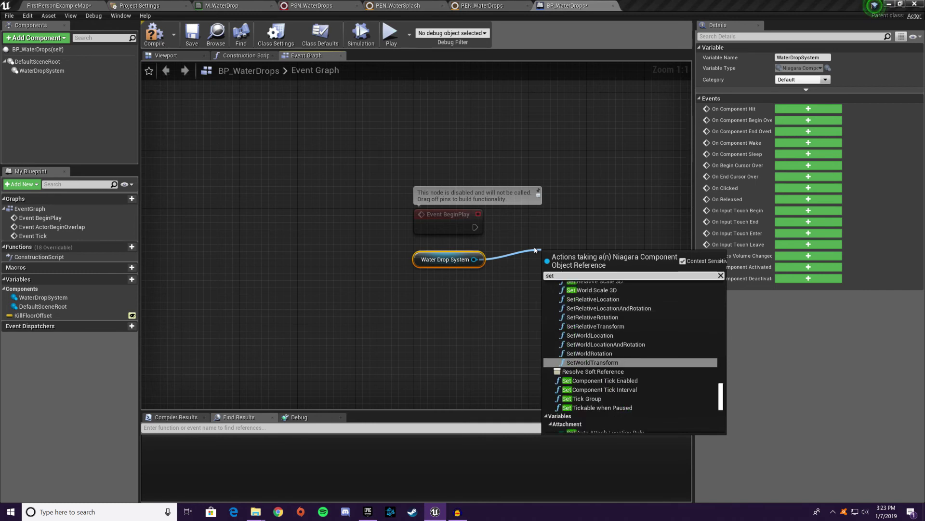
pyautogui.write(' vecto')
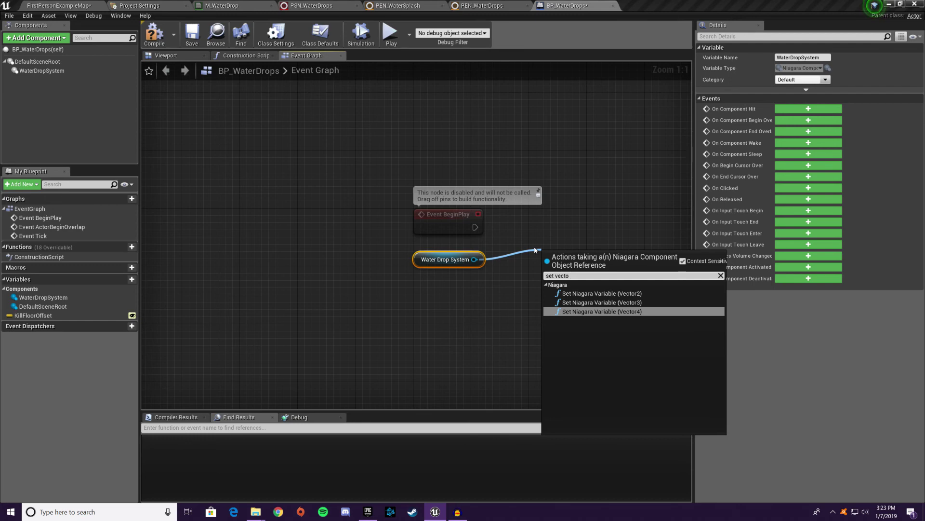
pyautogui.click(606, 307)
pyautogui.moveTo(599, 274); pyautogui.dragTo(600, 223)
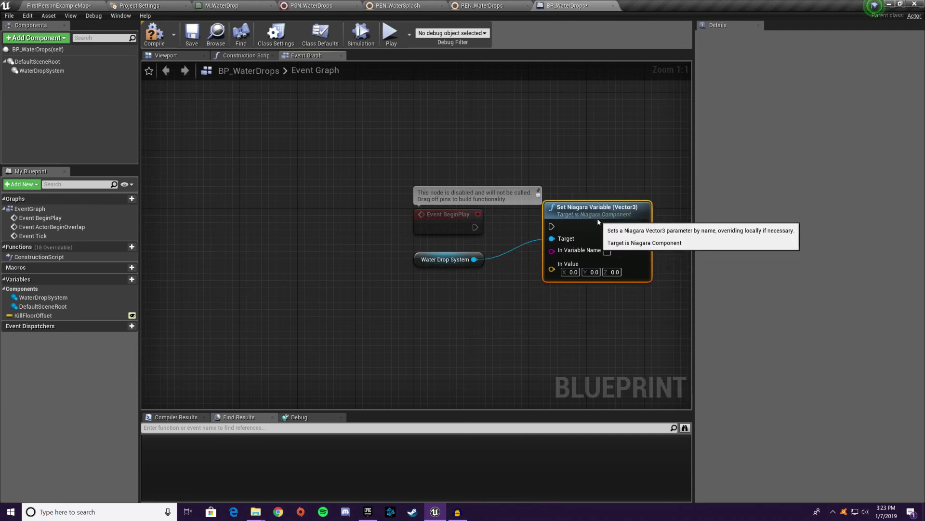
pyautogui.moveTo(475, 226); pyautogui.dragTo(552, 227)
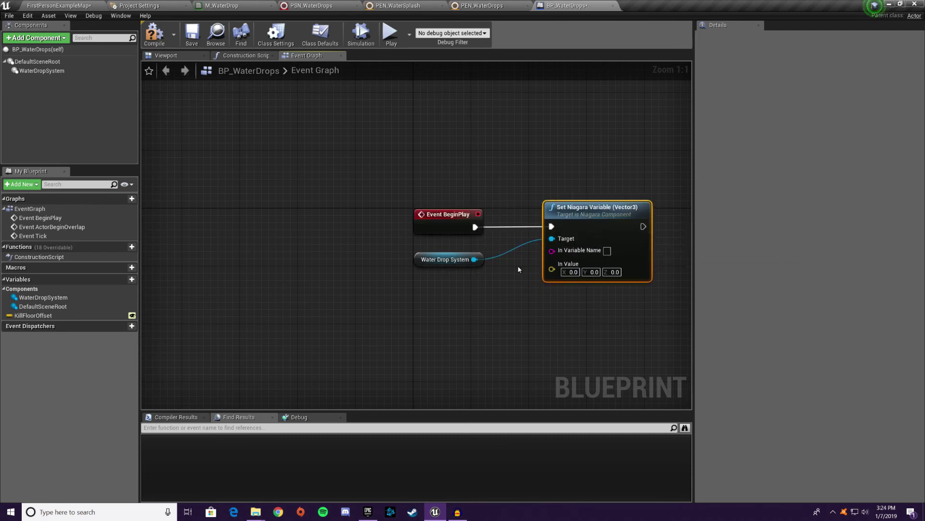
# Set the In Variable Name of the Set Niagara Variable (Vector3) node to User.KillFloorOffset, matching the emitter's user parameter.
pyautogui.moveTo(604, 251); pyautogui.dragTo(606, 252)
pyautogui.click(484, 5)
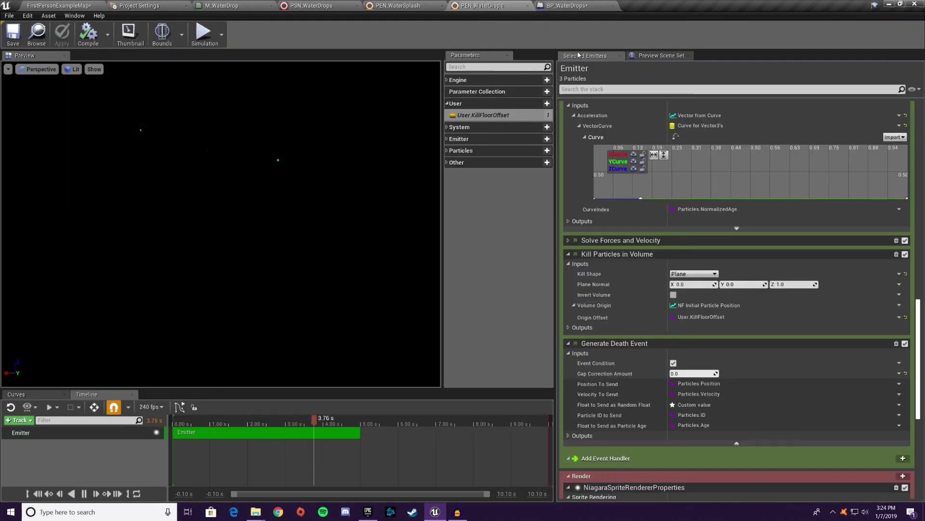
pyautogui.click(566, 5)
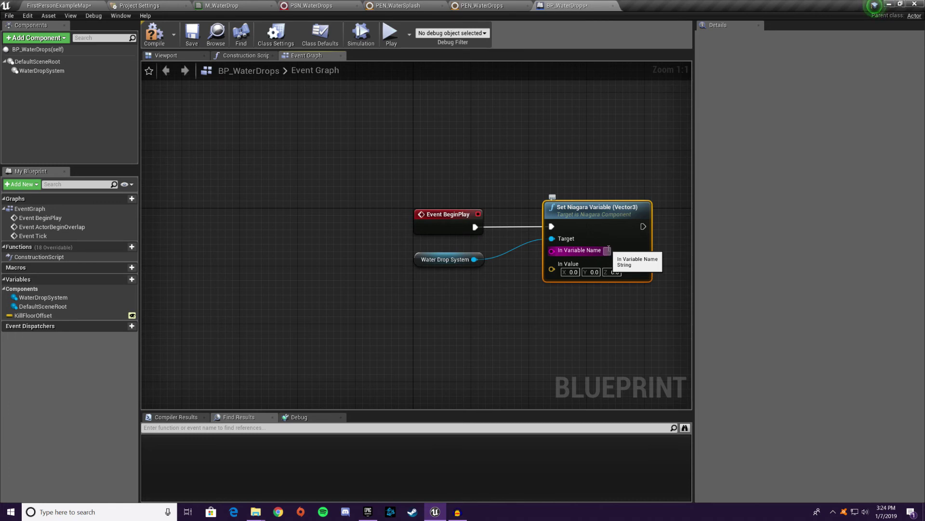
pyautogui.click(608, 250)
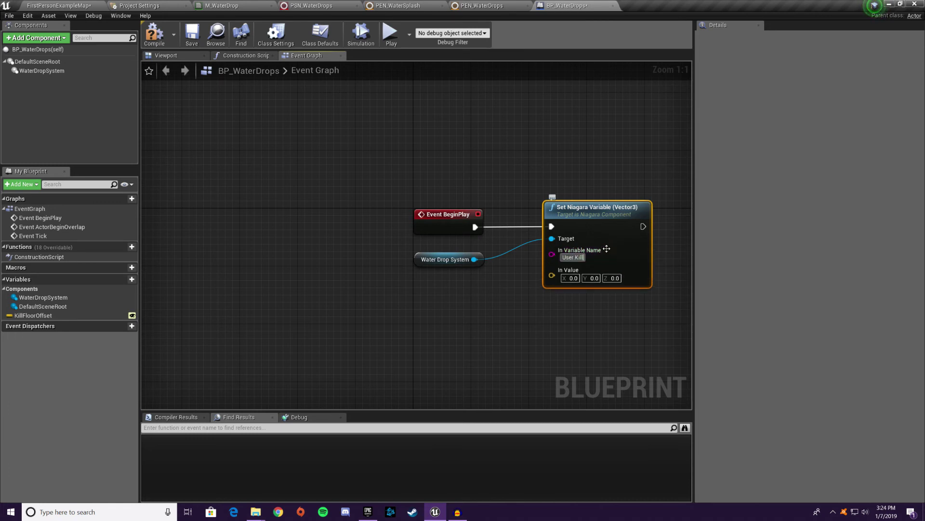
pyautogui.write('FloorOffse')
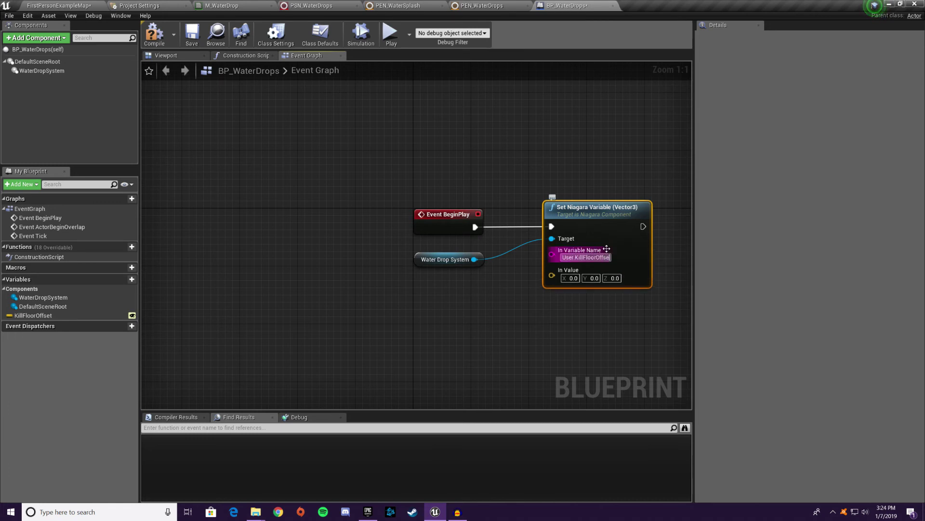
pyautogui.write('t')
pyautogui.press('Return')
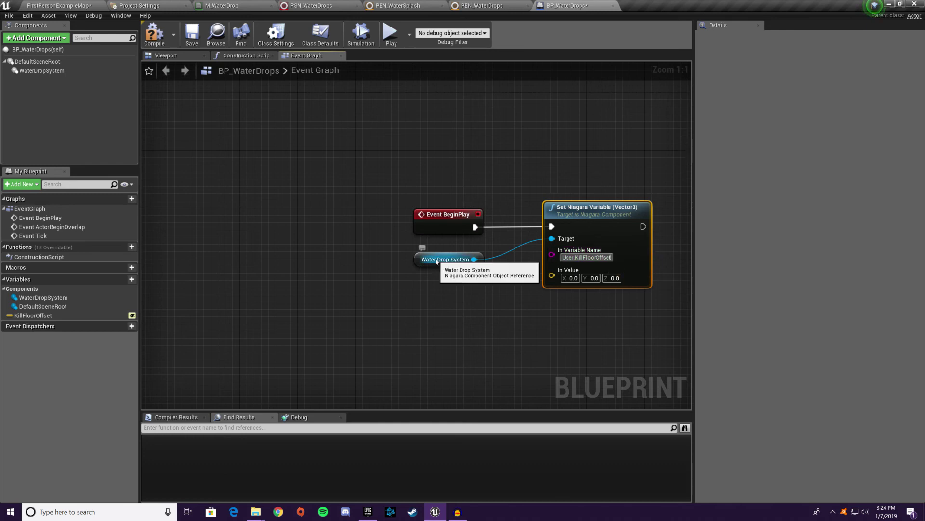
# Feed the KillFloorOffset variable into the Set Niagara Variable node's In Value, and compile and save the blueprint.
pyautogui.click(34, 316)
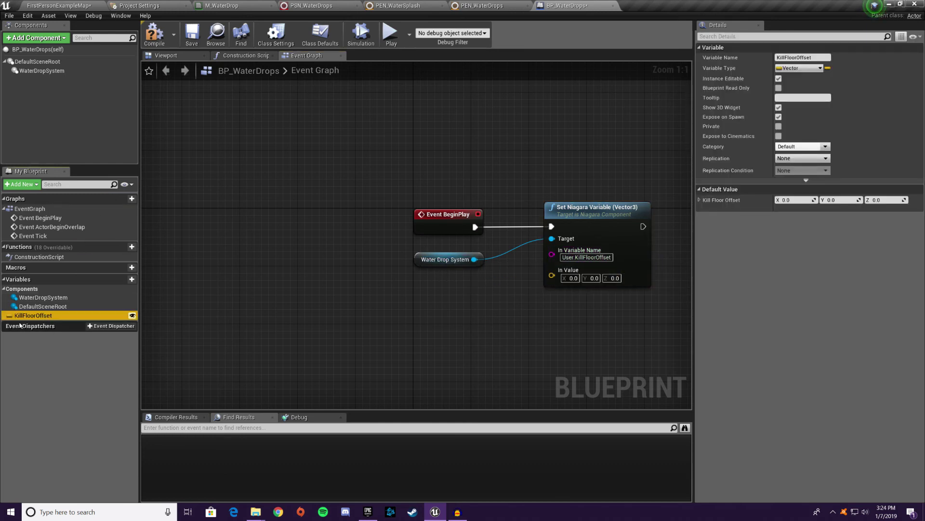
pyautogui.moveTo(40, 316); pyautogui.dragTo(552, 275)
pyautogui.moveTo(477, 277); pyautogui.dragTo(433, 286)
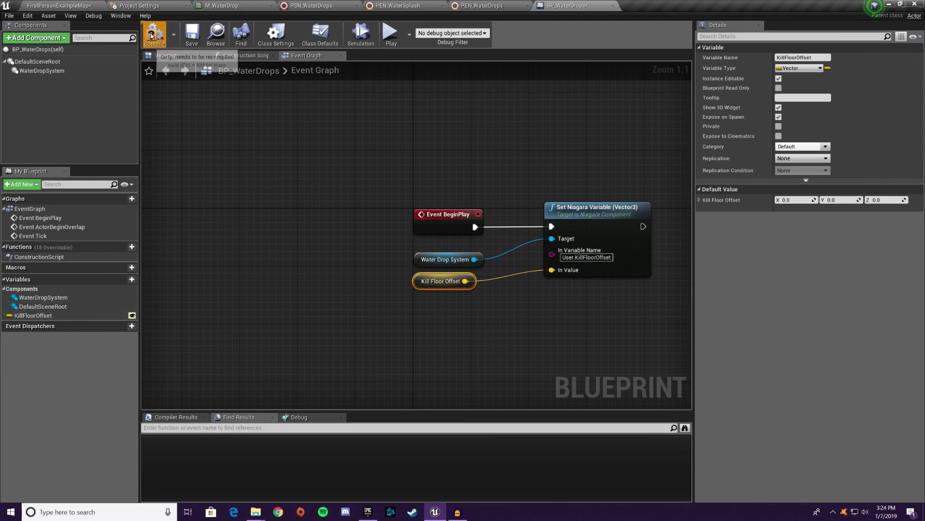
pyautogui.hotkey('ctrl', 's')
# Replace the PSN_WaterDrops actor in the level with BP_WaterDrops, positioned under the raised cube at about X 520, Y -690, Z 510.
pyautogui.click(216, 33)
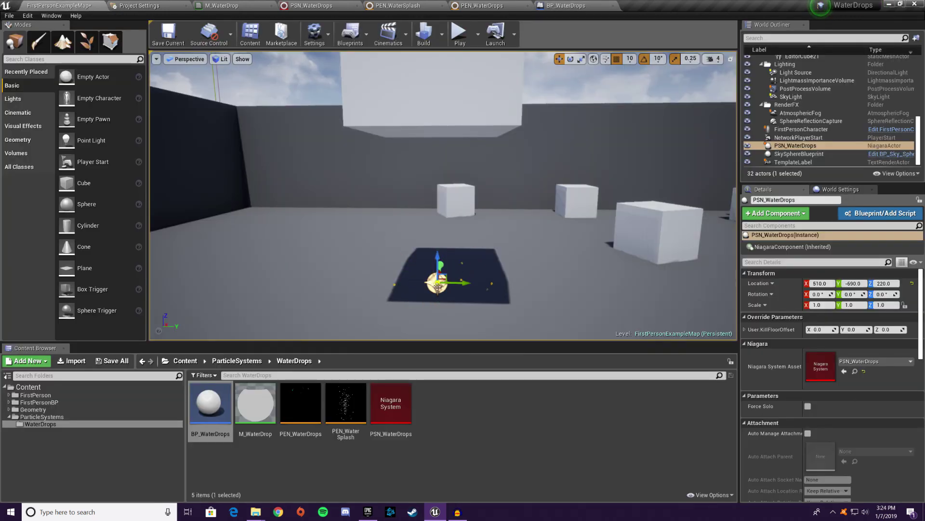
pyautogui.press('Delete')
pyautogui.moveTo(212, 414); pyautogui.dragTo(440, 122)
pyautogui.moveTo(440, 122); pyautogui.dragTo(449, 208, button='right')
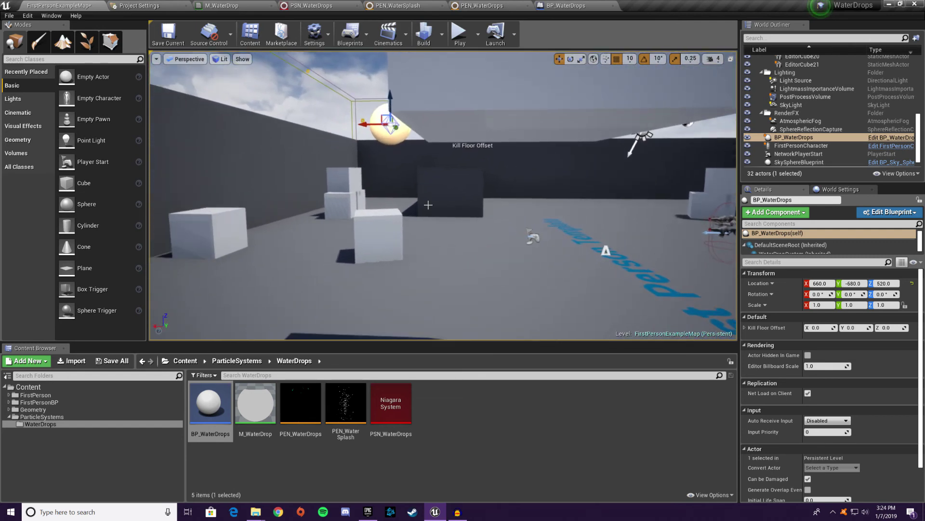
pyautogui.moveTo(375, 125); pyautogui.dragTo(510, 81)
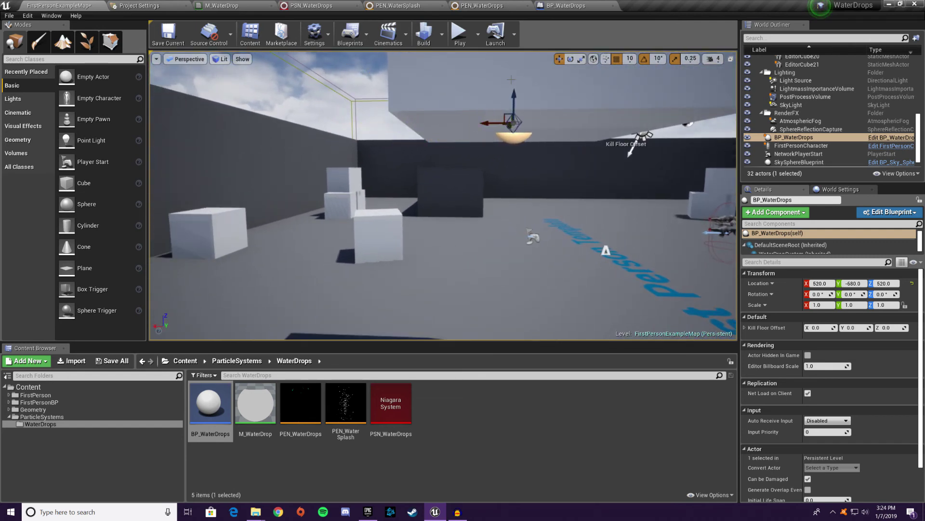
pyautogui.moveTo(511, 81); pyautogui.dragTo(476, 175, button='right')
pyautogui.moveTo(476, 175); pyautogui.dragTo(480, 175)
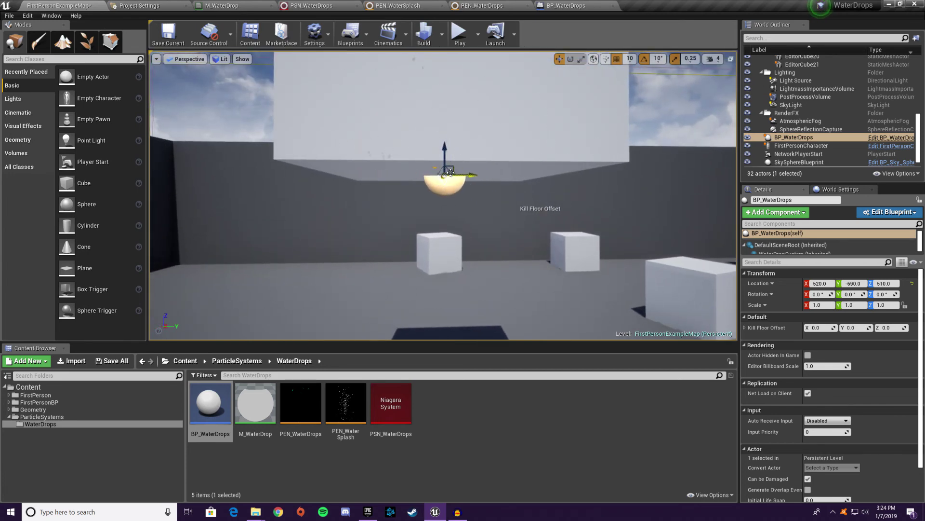
# Lower the placed BP_WaterDrops actor's Kill Floor Offset widget to floor level, at about Z -340.
pyautogui.moveTo(446, 148); pyautogui.dragTo(448, 338)
pyautogui.moveTo(448, 337); pyautogui.dragTo(442, 115, button='right')
pyautogui.moveTo(442, 114); pyautogui.dragTo(441, 225)
pyautogui.moveTo(441, 225)
pyautogui.mouseDown(button='right')
pyautogui.moveTo(441, 193)
pyautogui.moveTo(441, 214)
pyautogui.mouseUp(button='right')
pyautogui.click(477, 80)
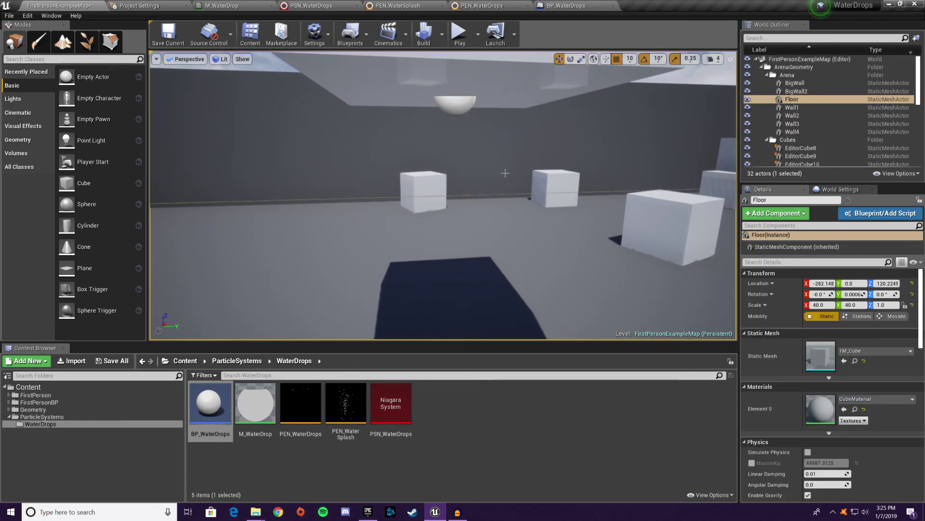
pyautogui.scroll(-3, 589, 203)
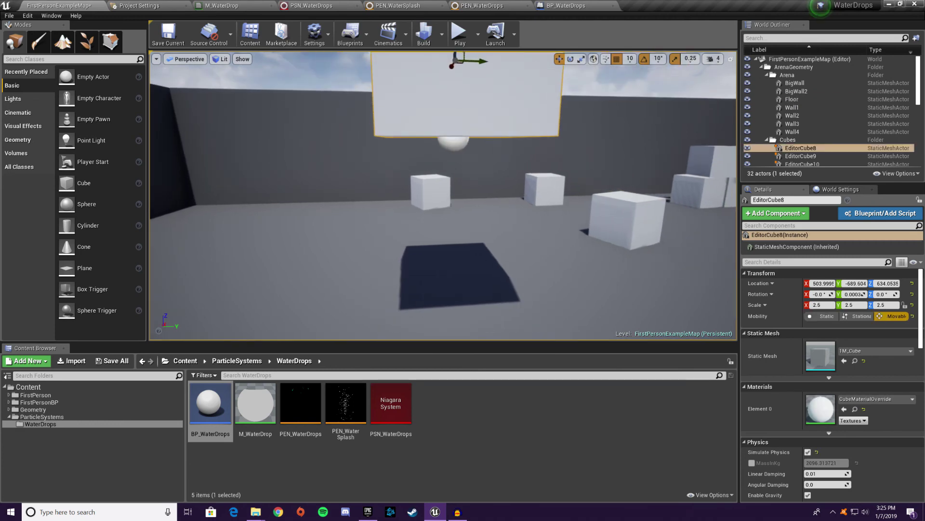
pyautogui.click(465, 149)
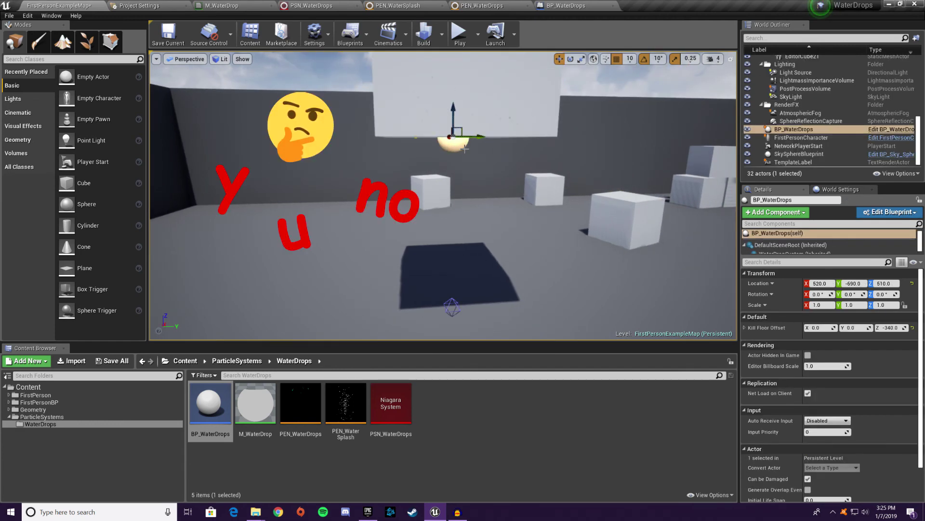
pyautogui.rightClick(539, 194)
pyautogui.write('w')
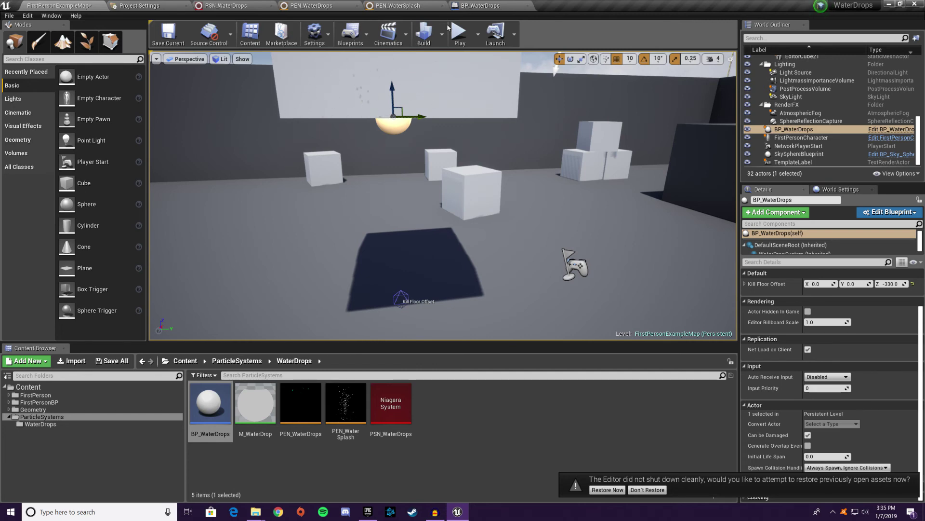
# Review the BP_WaterDrops Event Graph and play-test the level to check where the drops splash.
pyautogui.click(511, 6)
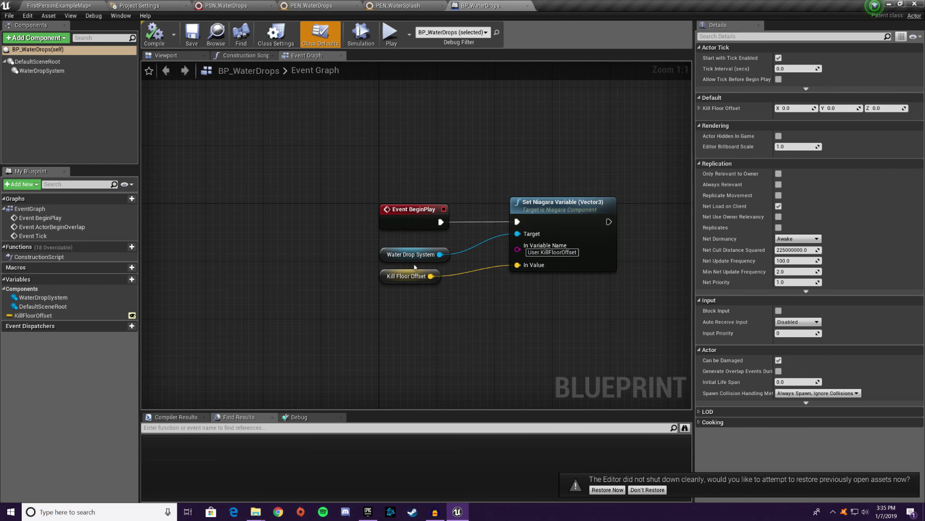
pyautogui.click(72, 3)
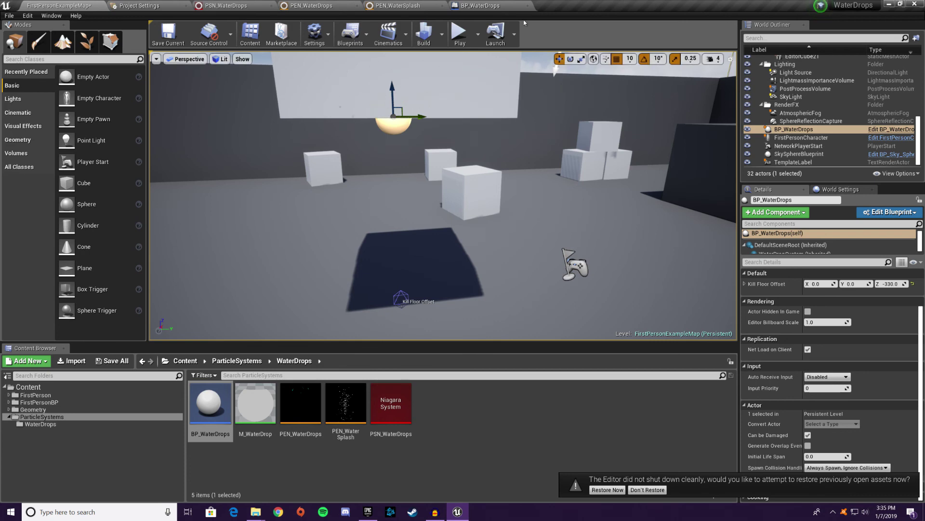
pyautogui.click(473, 47)
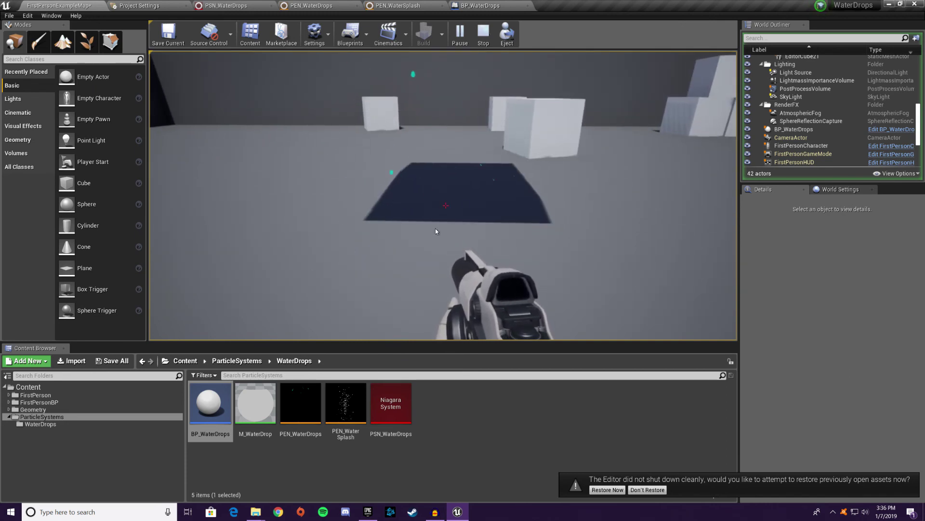
pyautogui.press('Escape')
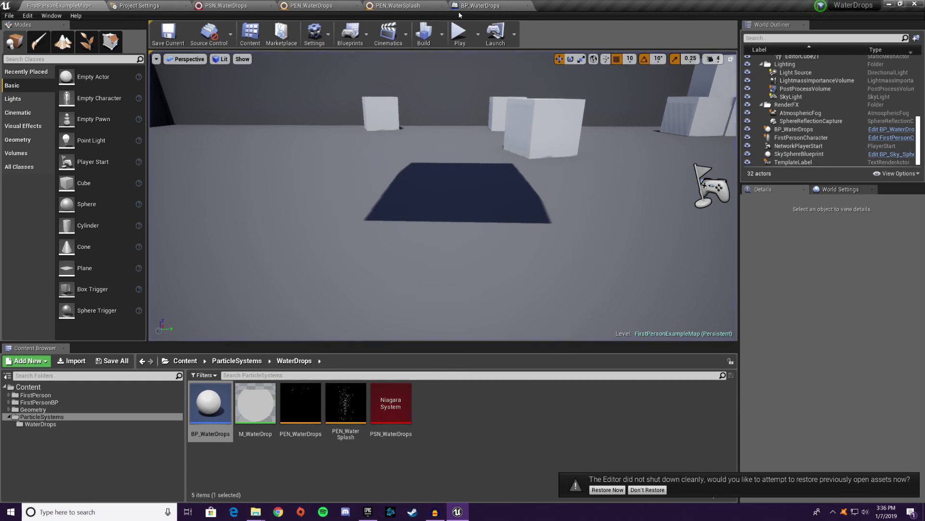
# Set the Box Location module's Box Offset Z to 30 in the PEN_WaterSplash emitter, and apply and save it.
pyautogui.click(318, 6)
pyautogui.scroll(5, 700, 265)
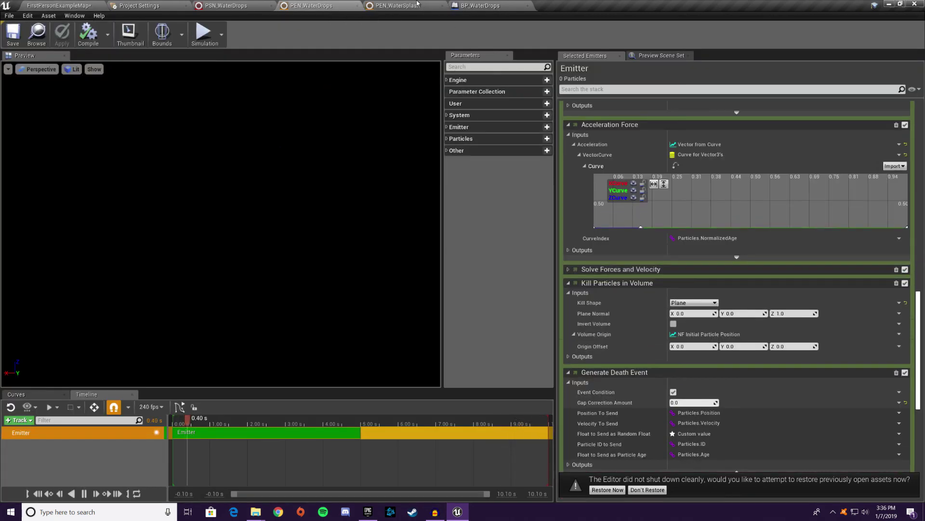
pyautogui.scroll(3, 659, 286)
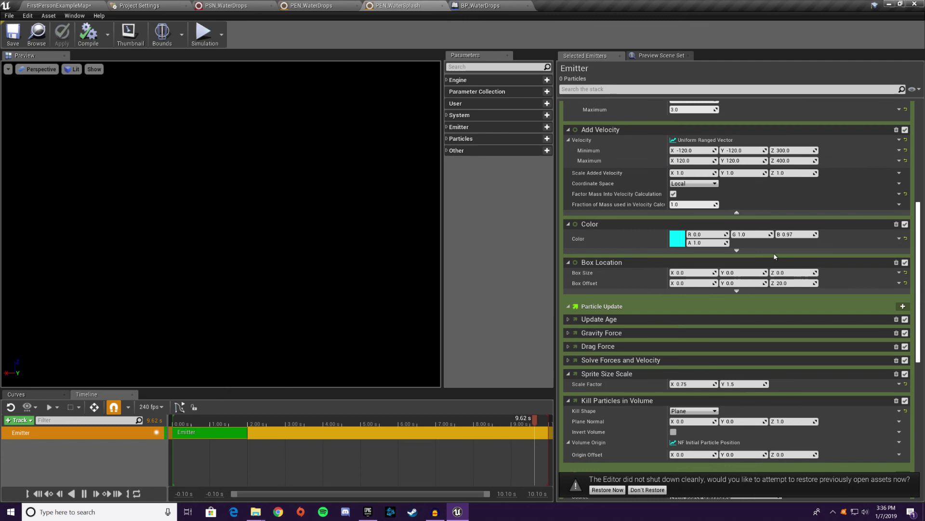
pyautogui.click(781, 284)
pyautogui.write('30')
pyautogui.press('Return')
pyautogui.click(13, 34)
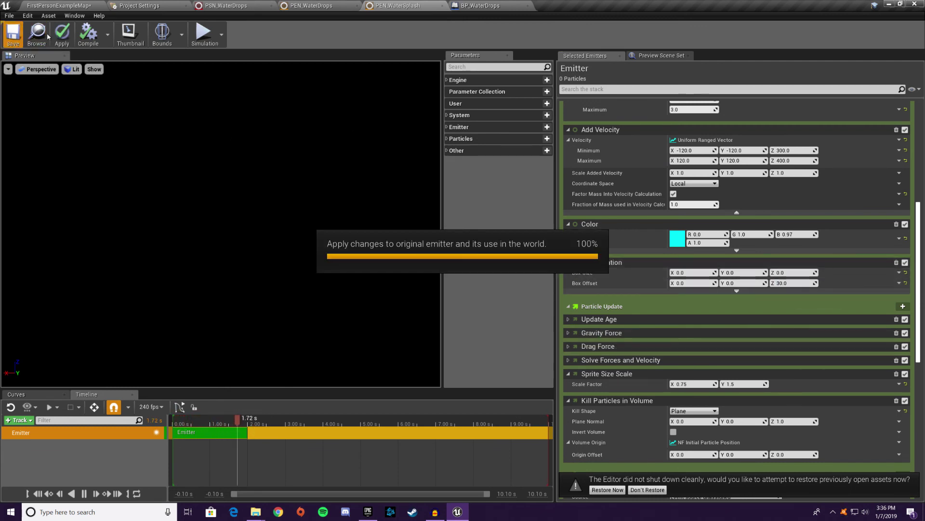
pyautogui.click(13, 34)
# Play-test FirstPersonExampleMap again, walking up to the falling drops to inspect the splashes on the floor, and stop the session.
pyautogui.click(58, 5)
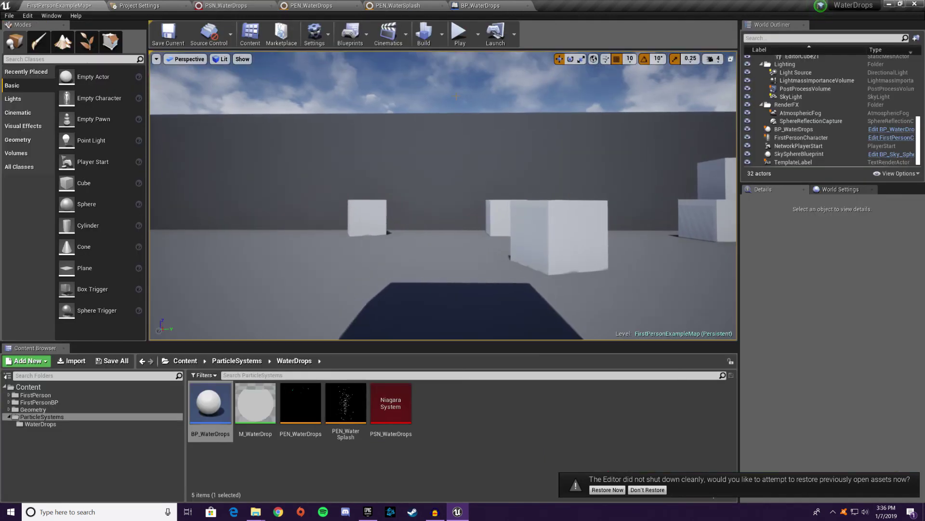
pyautogui.click(459, 31)
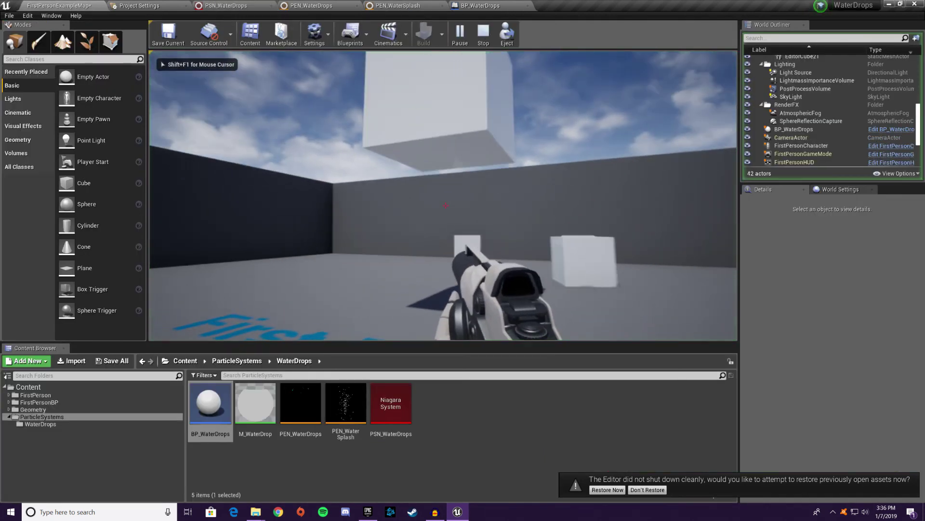
pyautogui.press('w')
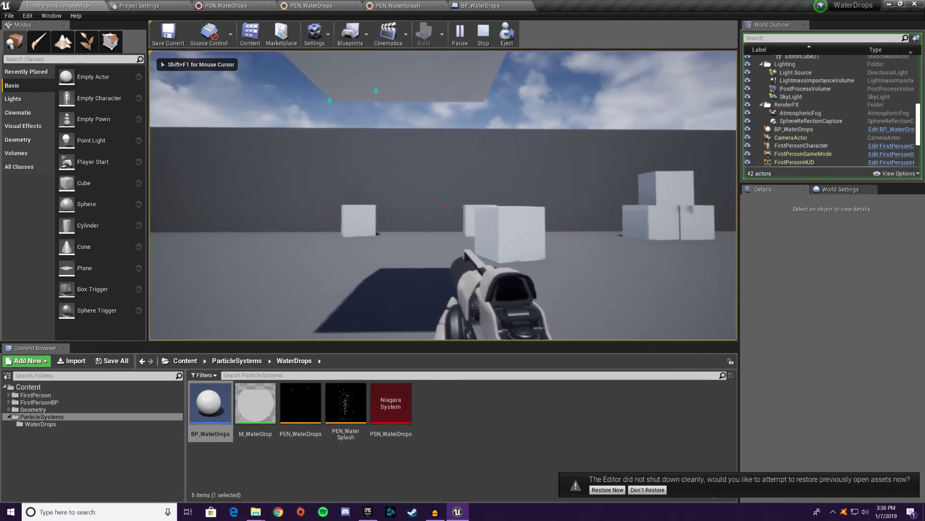
pyautogui.moveTo(446, 205)
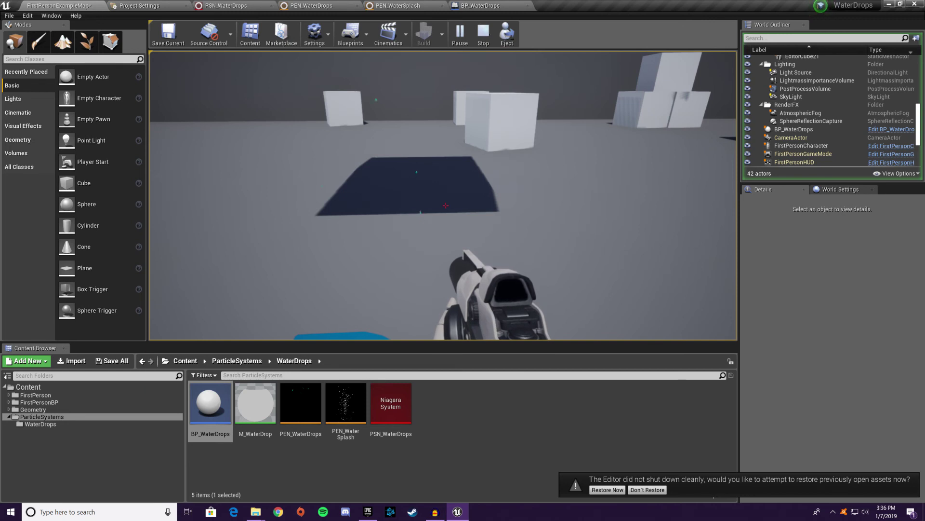
pyautogui.press('w')
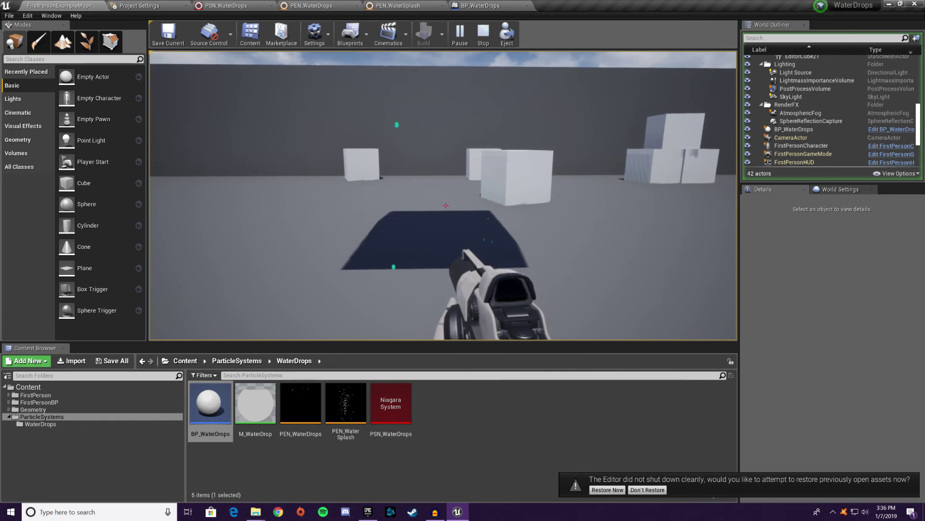
pyautogui.press('w')
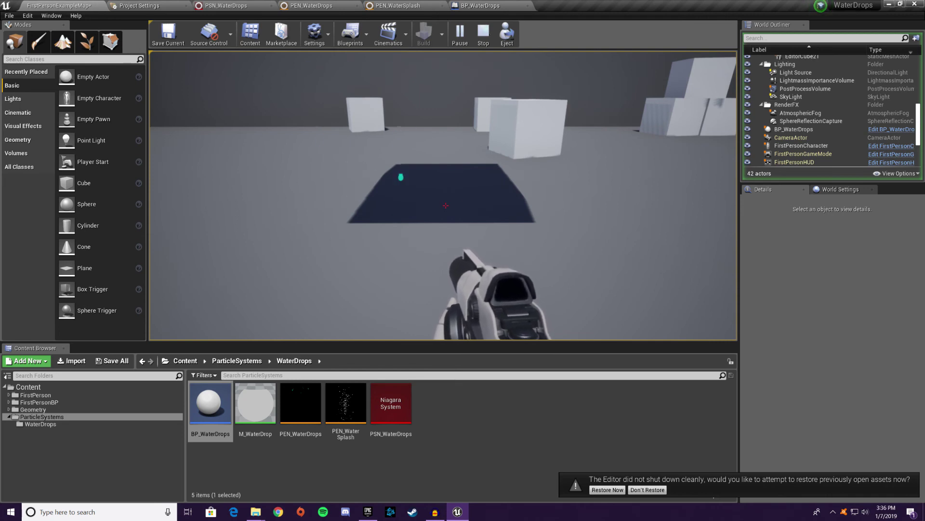
pyautogui.press('Escape')
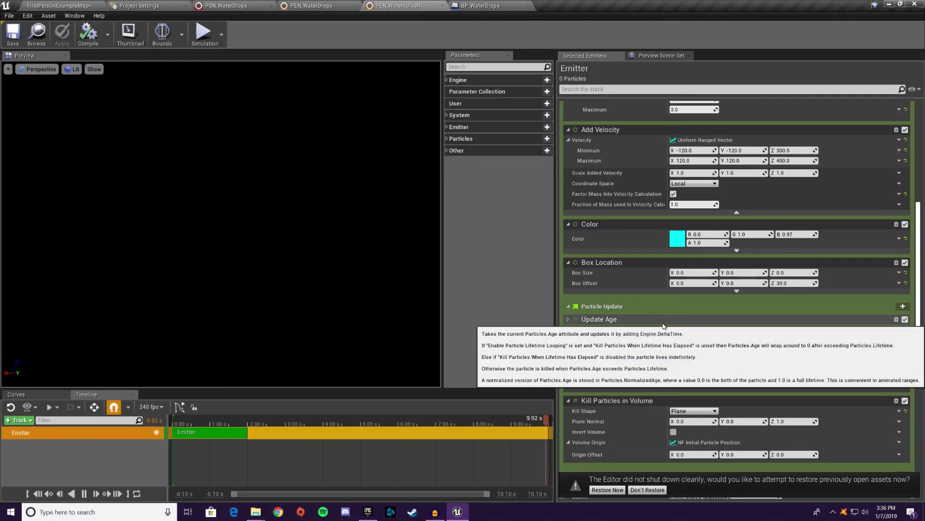
# Examine the PEN_WaterSplash modules in the emitter and in PSN_WaterDrops, including Box Location, Kill Particles in Volume and the event handler.
pyautogui.scroll(-3, 670, 323)
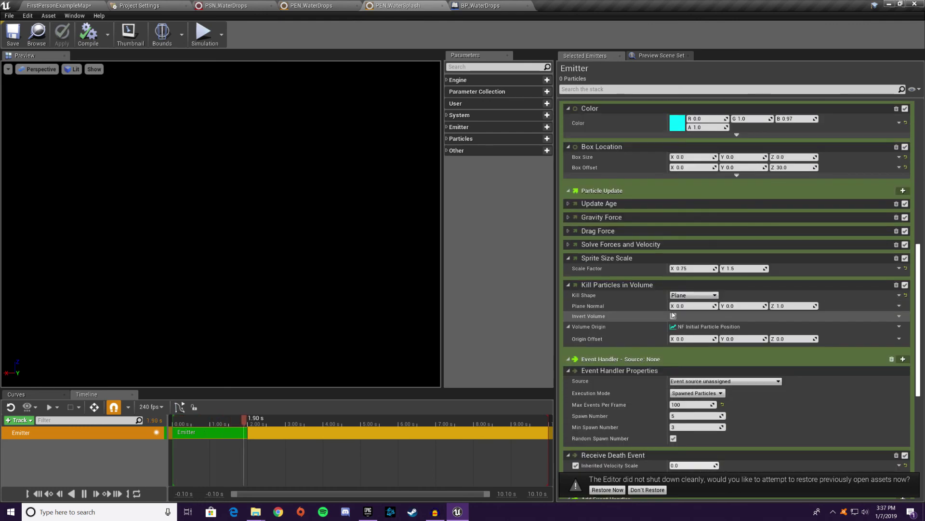
pyautogui.click(308, 6)
pyautogui.click(227, 5)
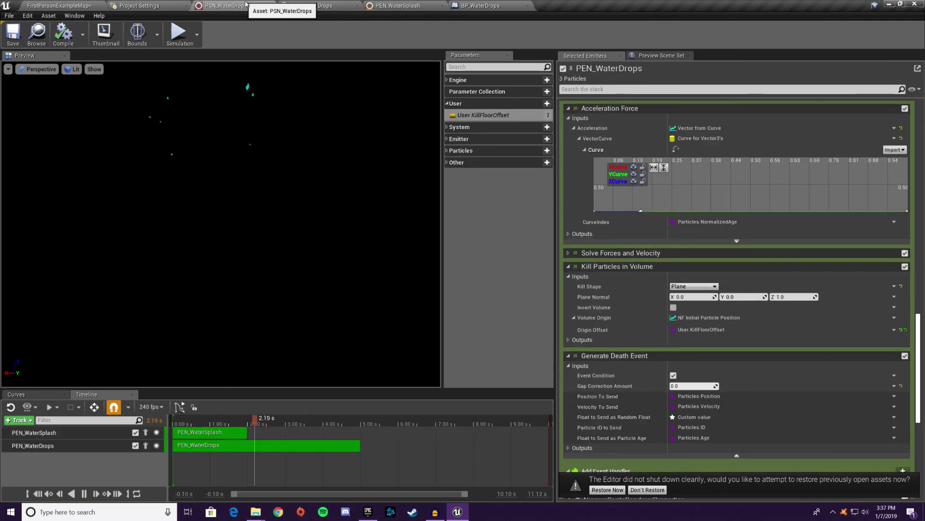
pyautogui.click(100, 434)
pyautogui.scroll(-3, 746, 331)
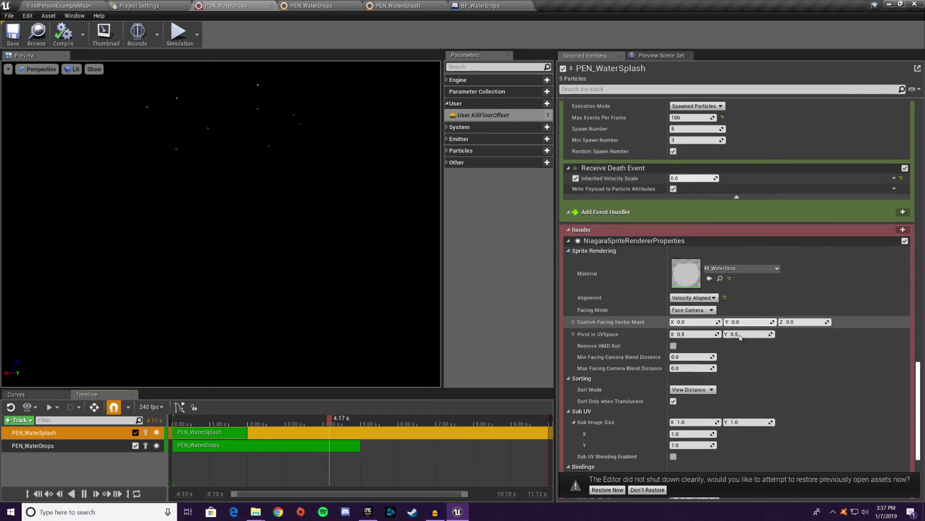
pyautogui.scroll(2, 746, 332)
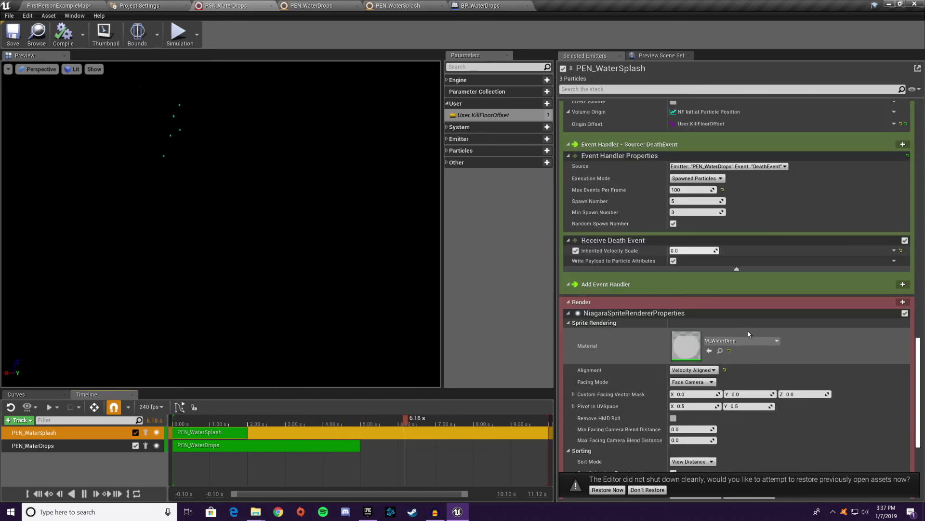
pyautogui.scroll(2, 751, 330)
pyautogui.scroll(5, 922, 319)
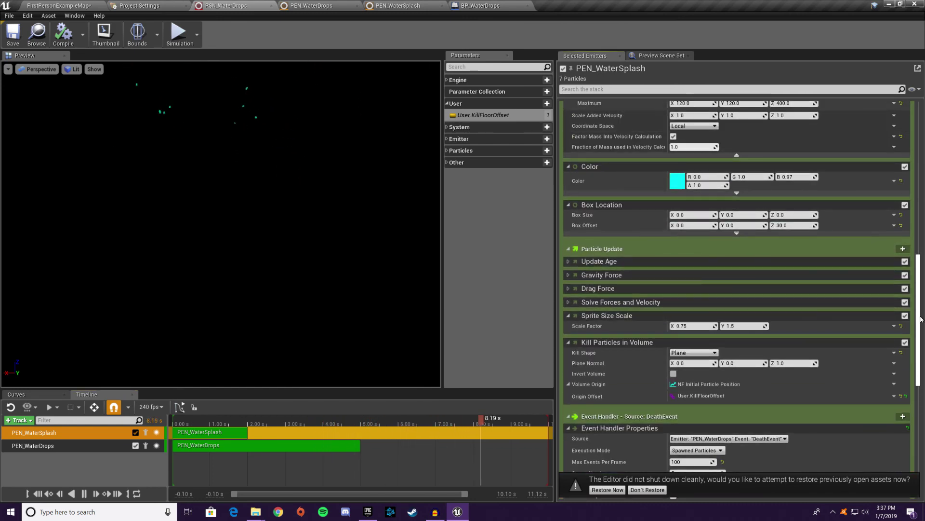
pyautogui.scroll(1, 922, 319)
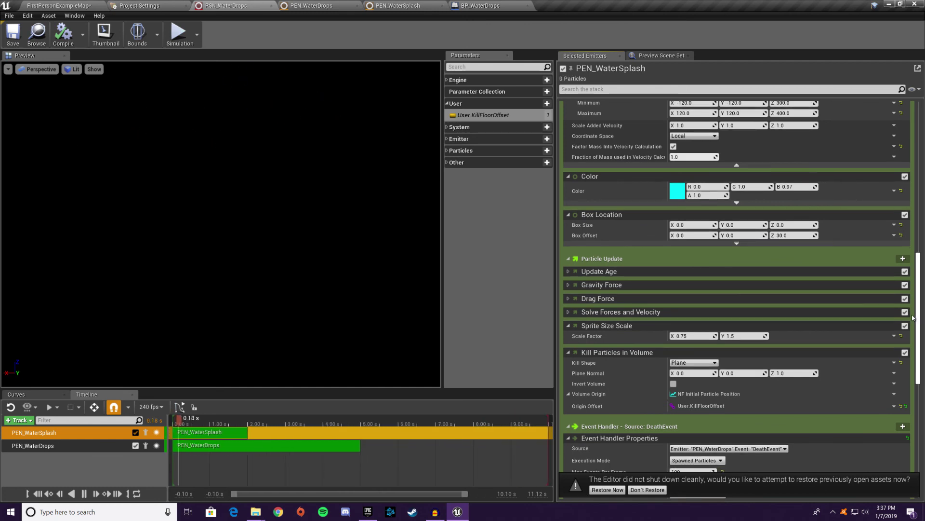
# Check the PEN_WaterSplash Kill Particles in Volume and event handler settings, and play-test the level by walking up to the drops.
pyautogui.scroll(-3, 889, 320)
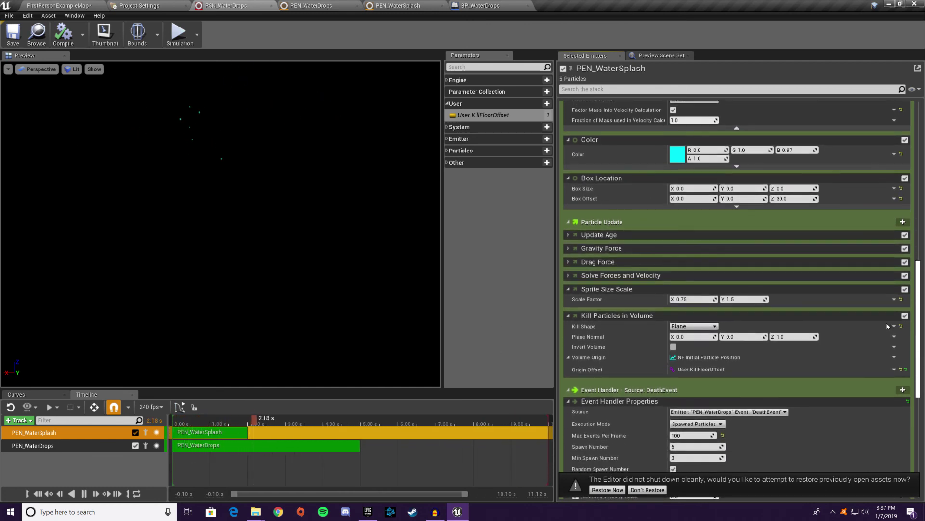
pyautogui.scroll(-1, 889, 326)
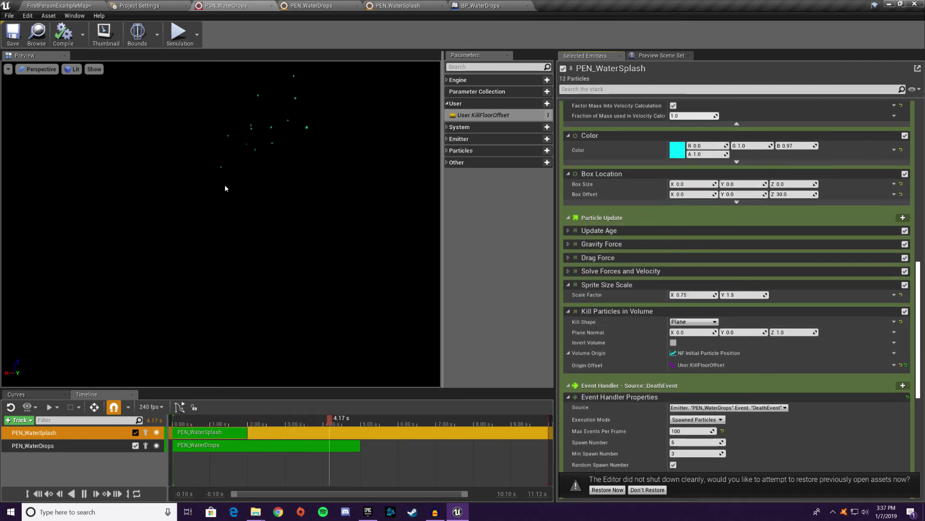
pyautogui.click(48, 5)
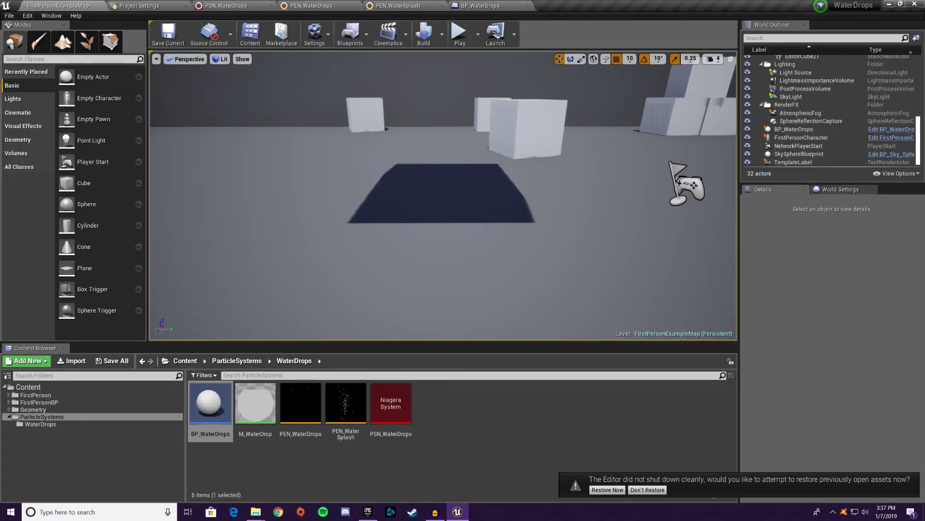
pyautogui.click(459, 32)
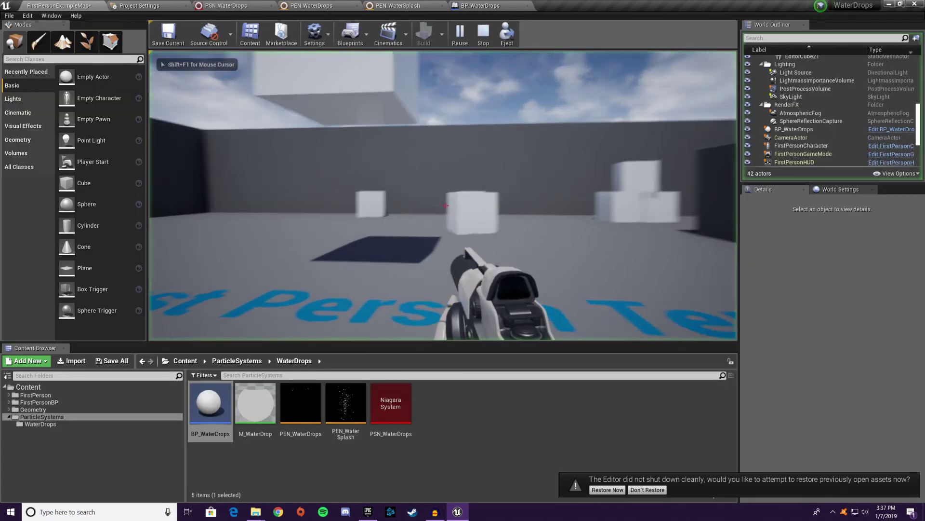
pyautogui.press('w')
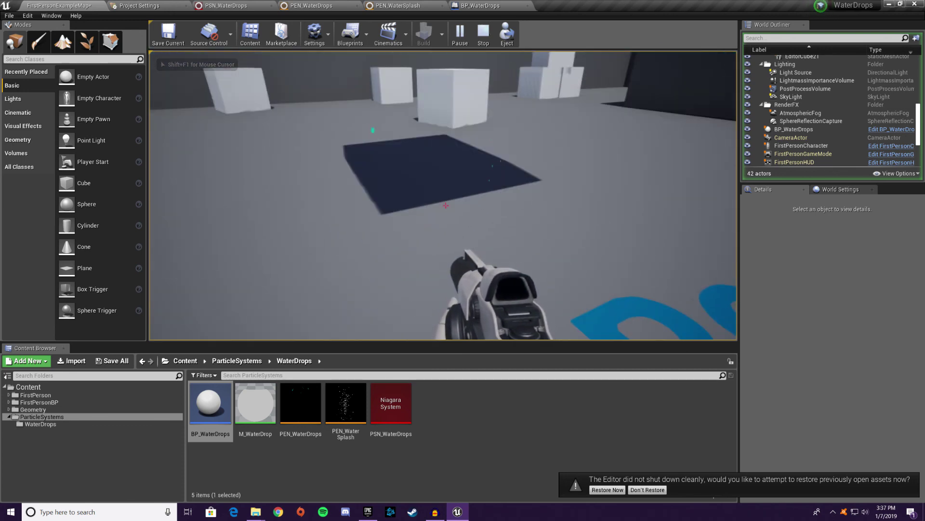
pyautogui.press('Escape')
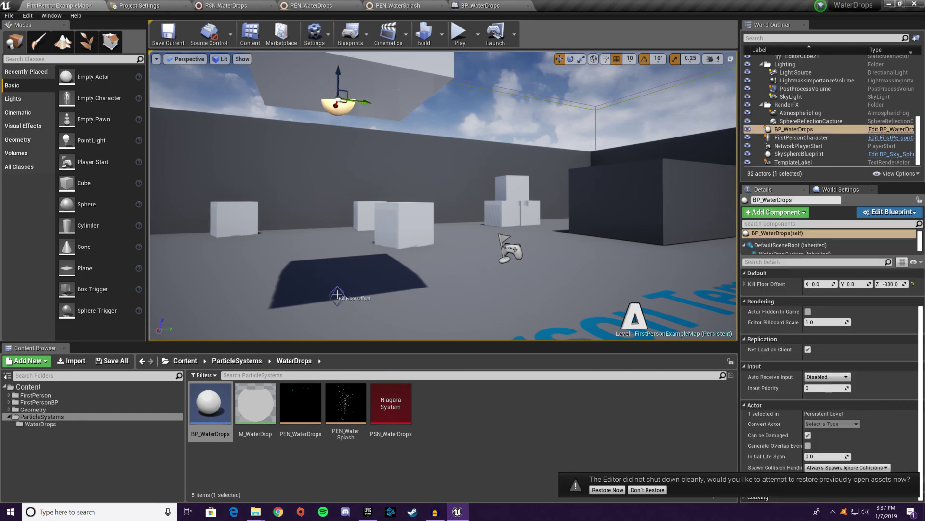
# Adjust the height of the placed BP_WaterDrops actor's Kill Floor Offset point in the level and briefly play-test the result.
pyautogui.click(338, 294)
pyautogui.moveTo(338, 275); pyautogui.dragTo(482, 116)
pyautogui.click(459, 33)
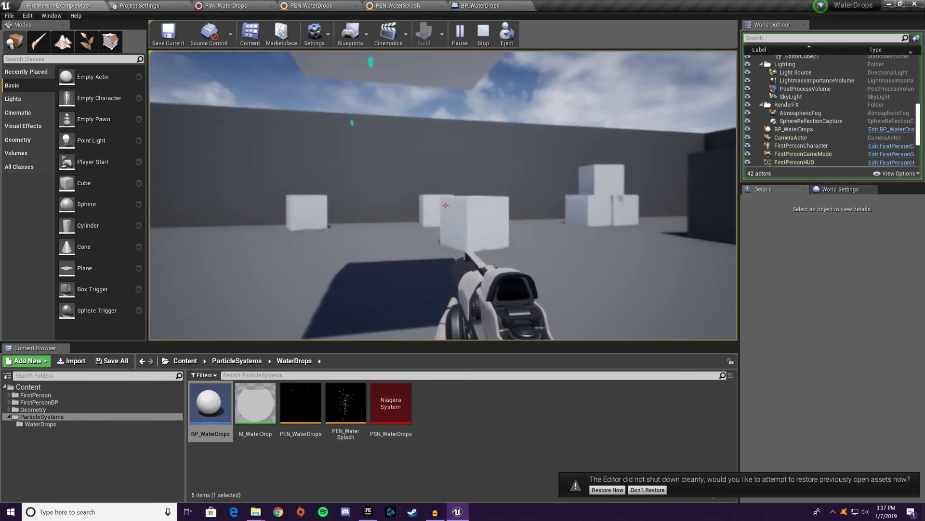
pyautogui.press('Escape')
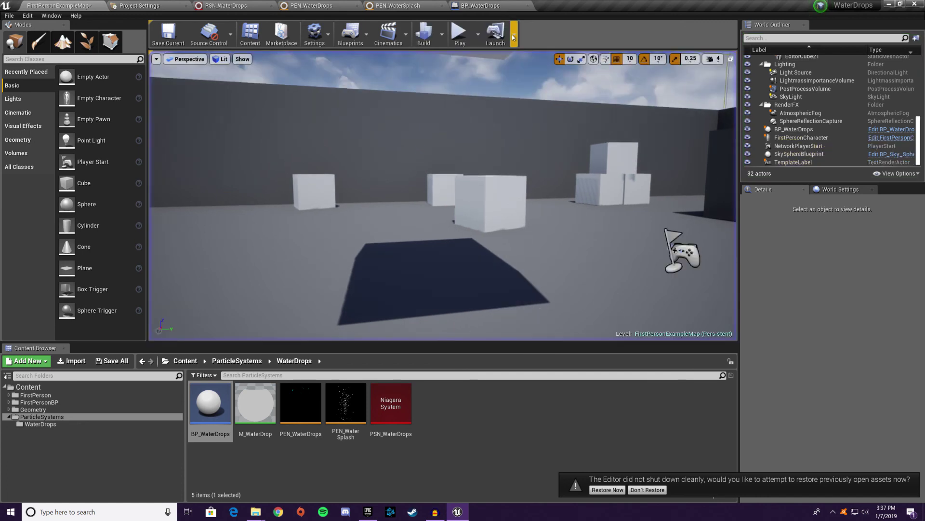
# Review the PEN_WaterSplash emitter's spawn and update modules, and start another play-test of FirstPersonExampleMap.
pyautogui.click(410, 6)
pyautogui.scroll(5, 724, 303)
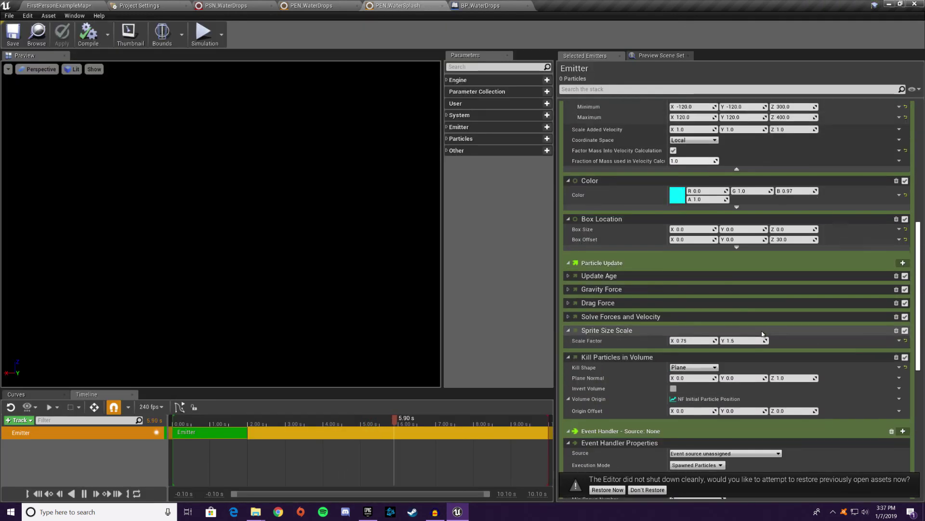
pyautogui.click(91, 4)
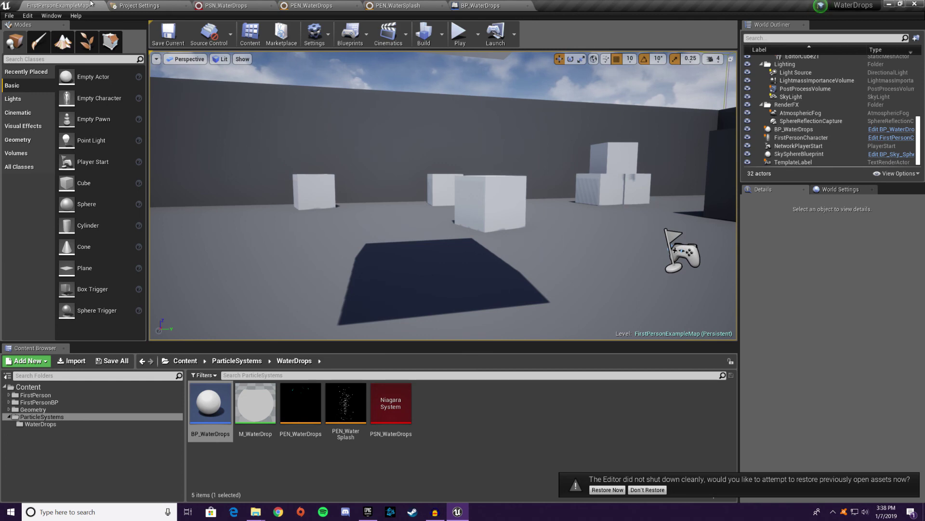
pyautogui.click(458, 33)
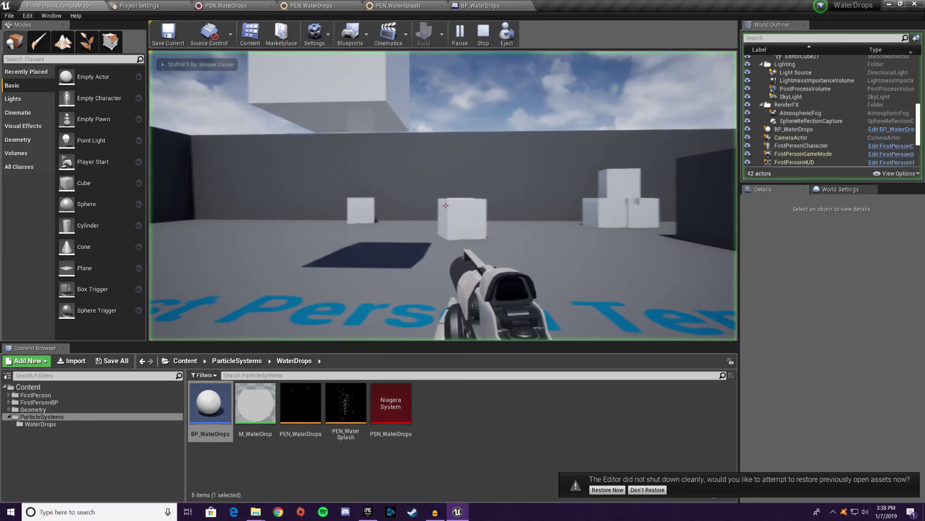